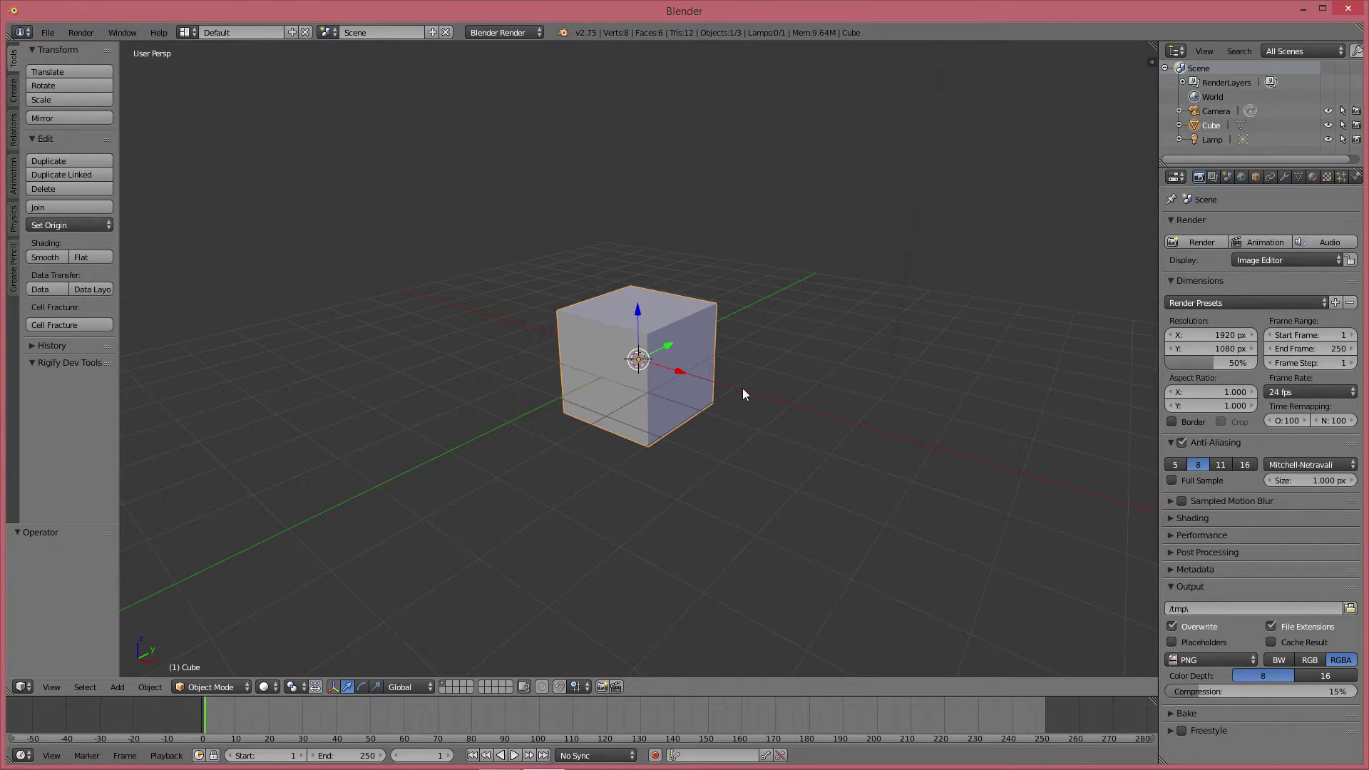
Delete the default cube from the scene
{"action": "key", "text": "x"}
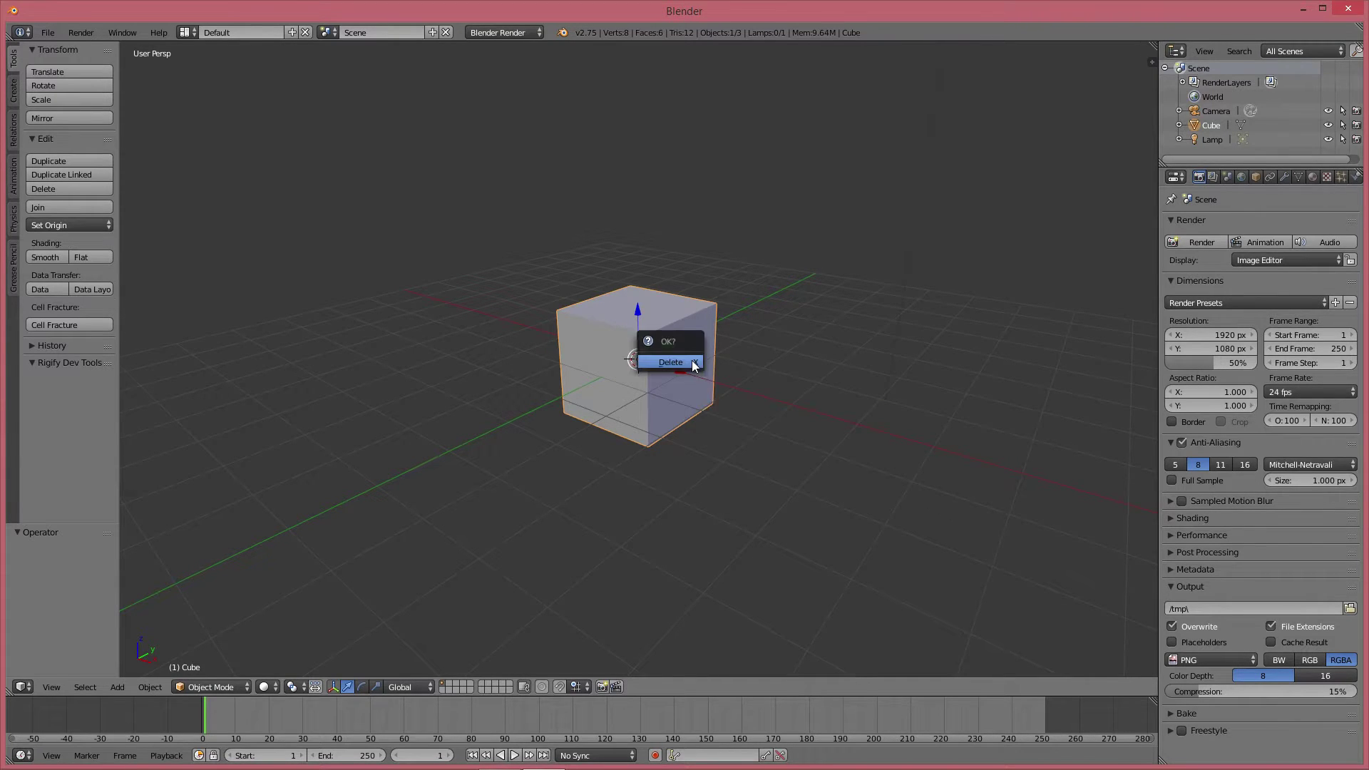
{"action": "left_click", "coordinate": [690, 360]}
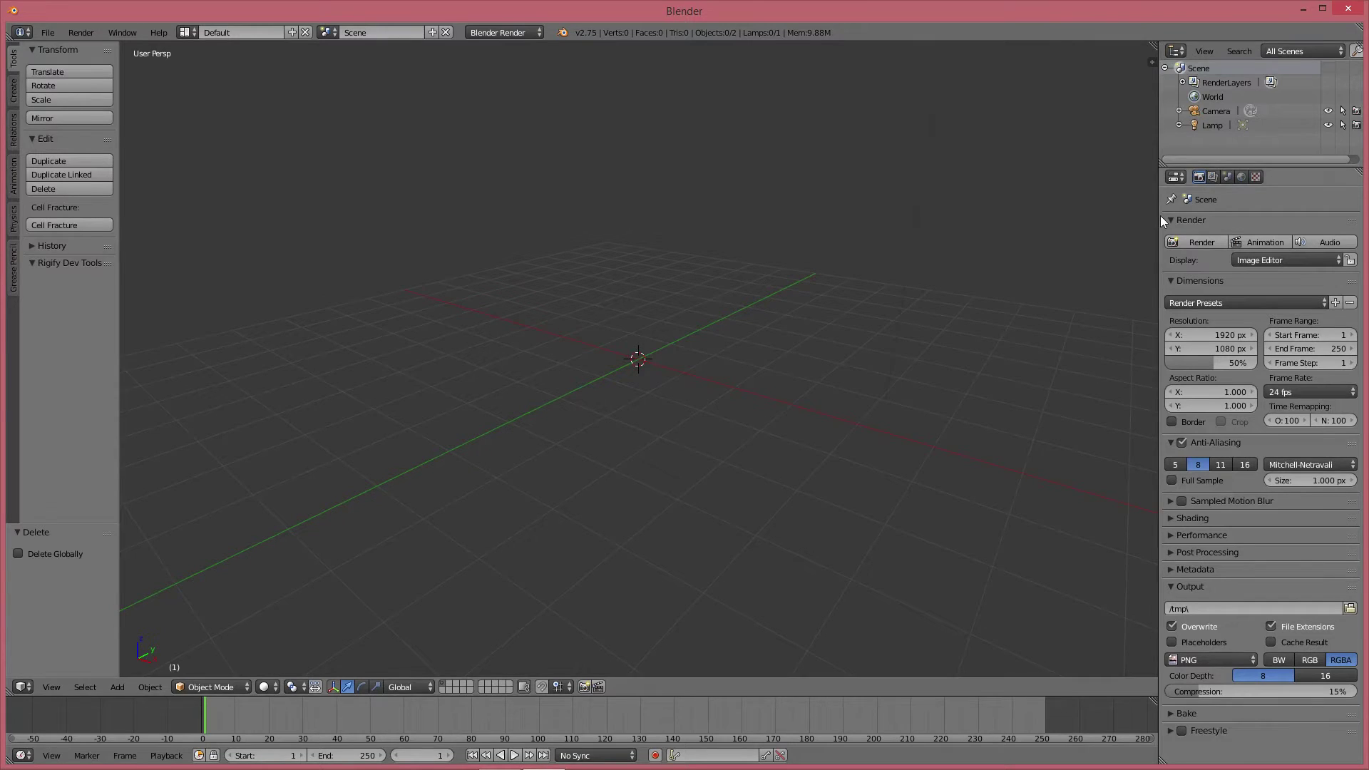
Widen the properties area, switch it to User Preferences and search the add-ons for "fracture"
{"action": "left_click_drag", "start_coordinate": [1159, 216], "coordinate": [1033, 207]}
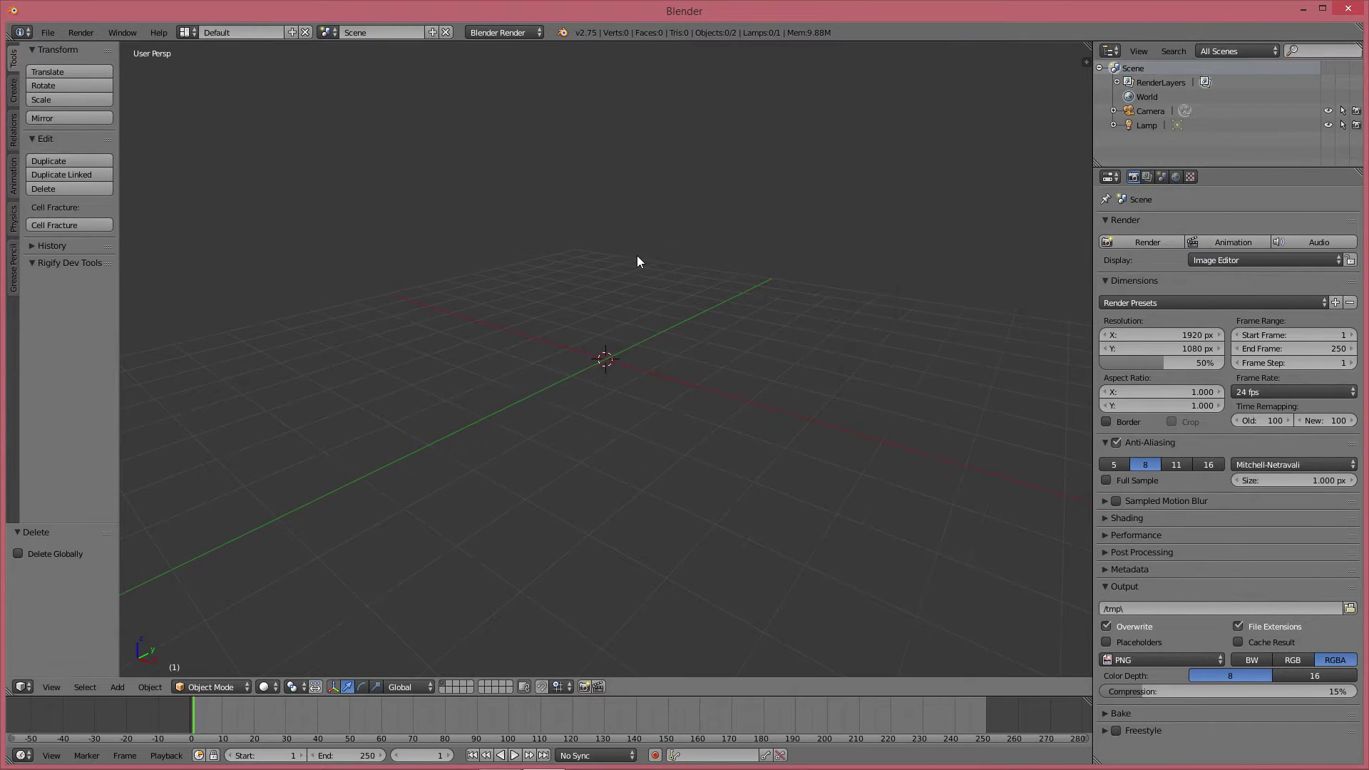
{"action": "left_click", "coordinate": [1111, 176]}
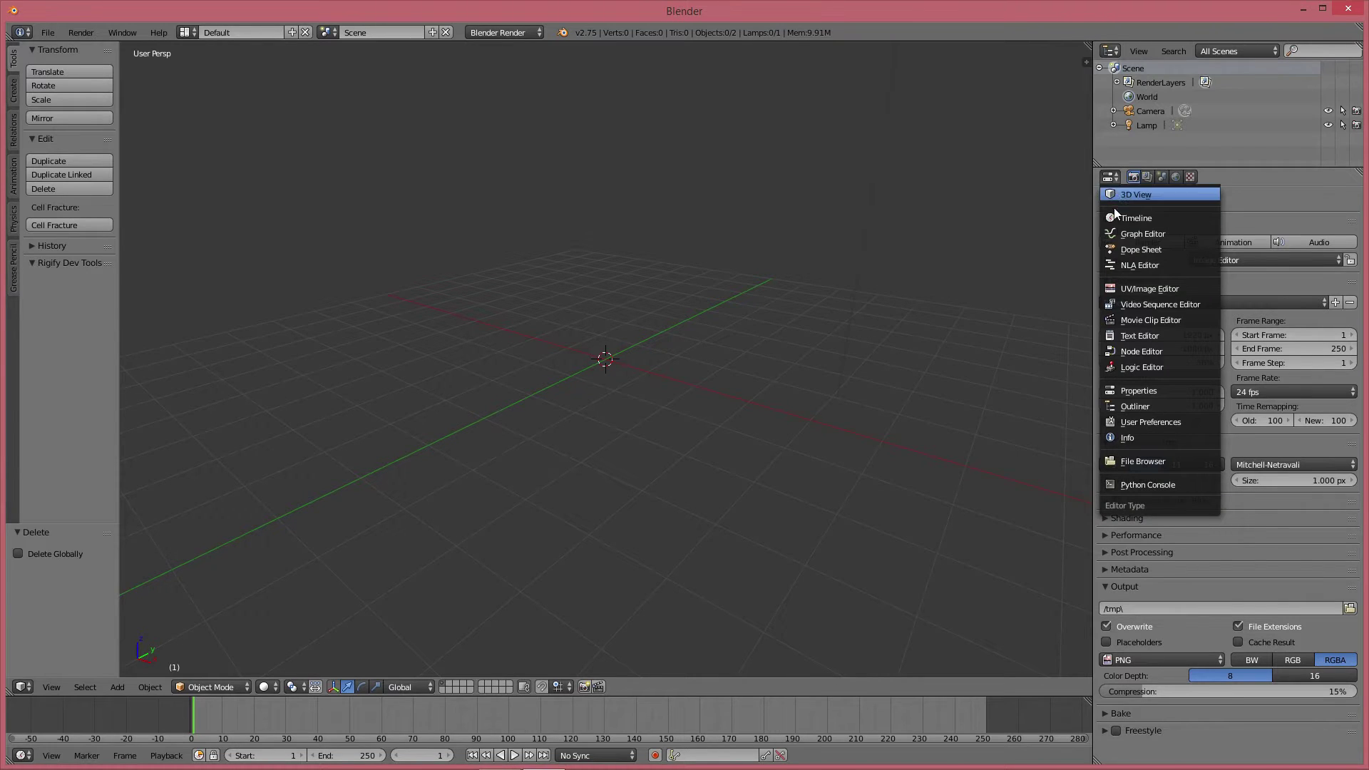
{"action": "left_click", "coordinate": [1133, 422]}
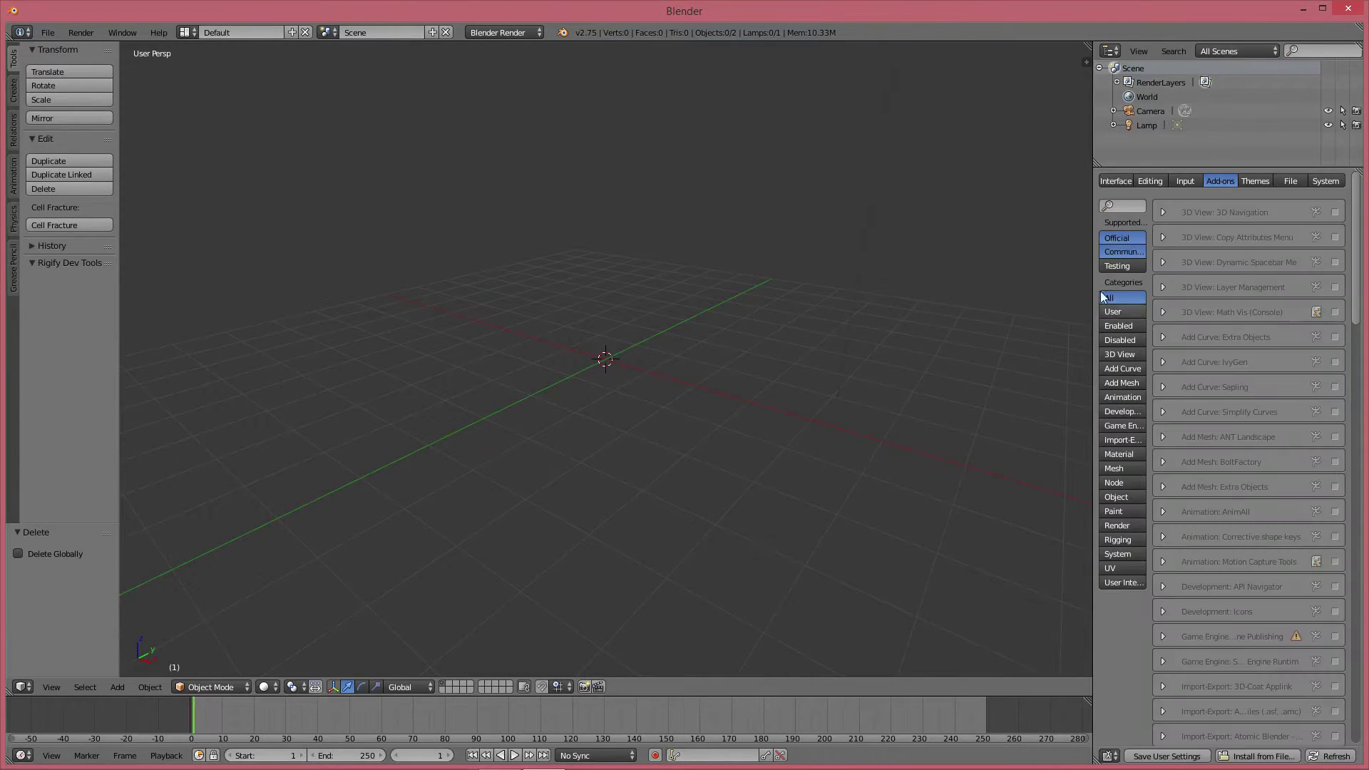
{"action": "left_click_drag", "start_coordinate": [1093, 251], "coordinate": [1023, 228]}
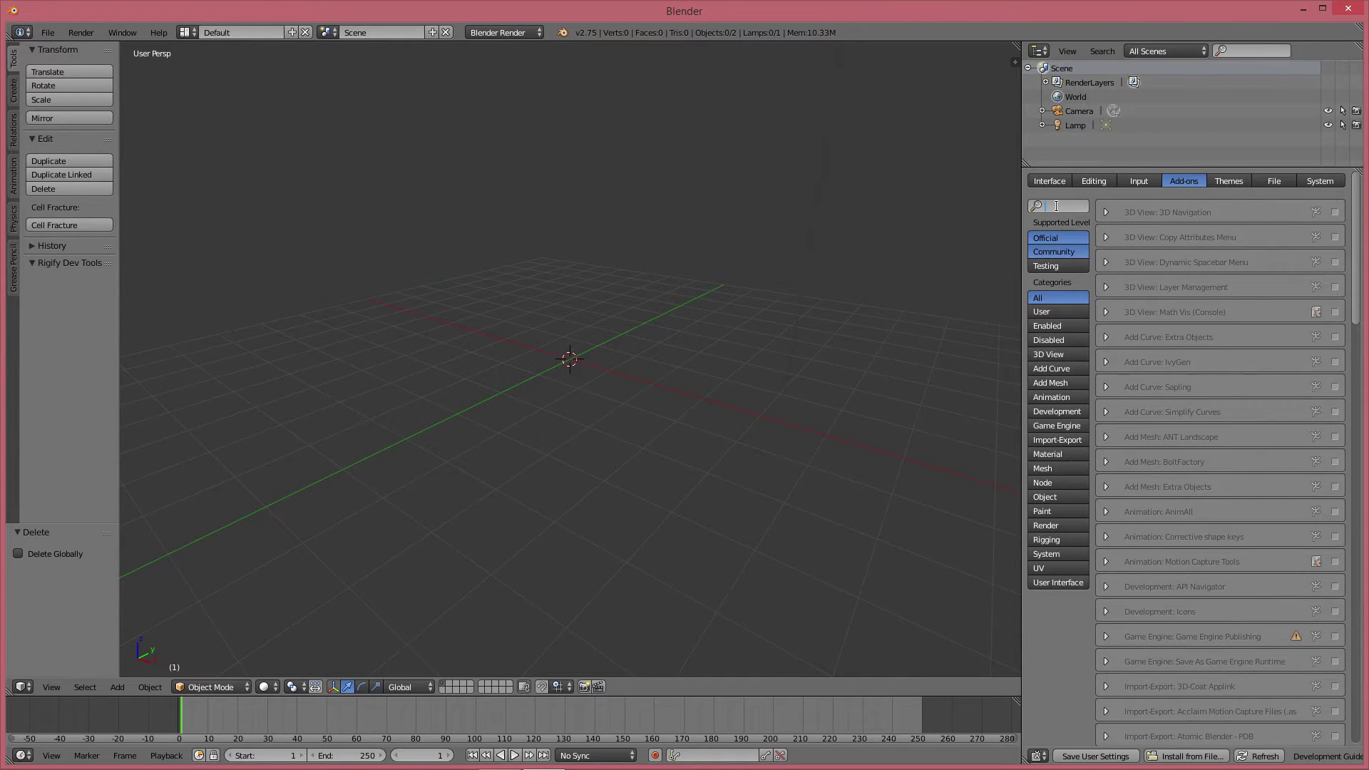
{"action": "type", "text": "fracture"}
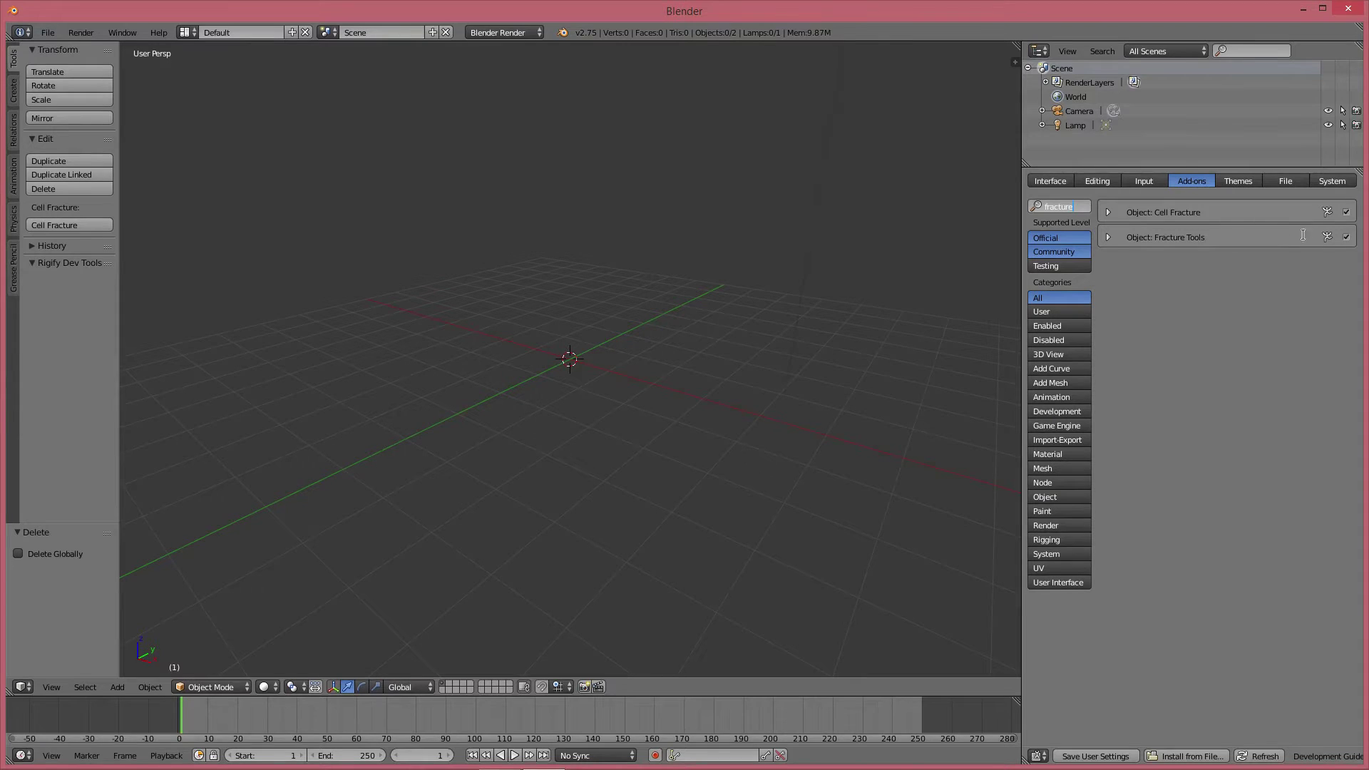
Save the user settings with the Object: Cell Fracture add-on enabled, and return the area to the Properties editor
{"action": "left_click", "coordinate": [1346, 212]}
{"action": "left_click", "coordinate": [1077, 755]}
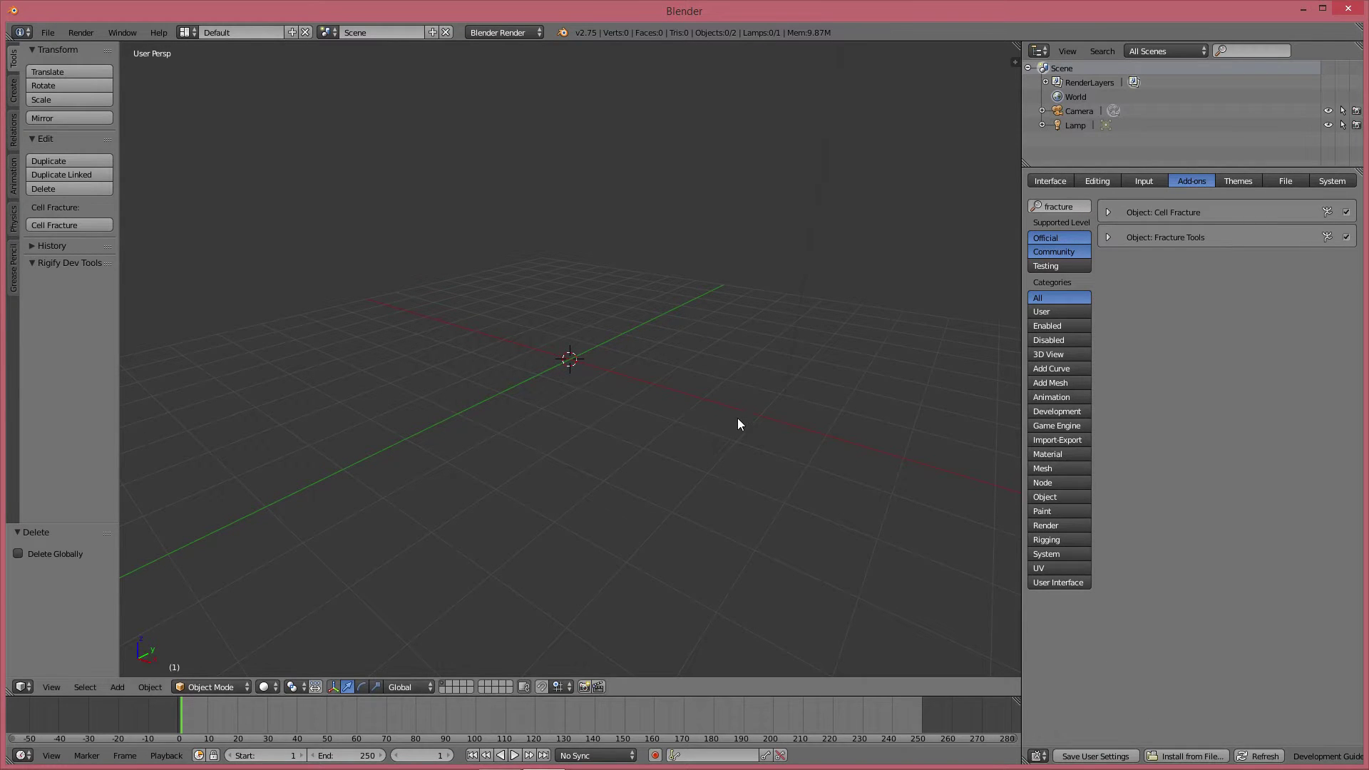
{"action": "mouse_move", "coordinate": [648, 436]}
{"action": "middle_mouse_down"}
{"action": "mouse_move", "coordinate": [601, 421]}
{"action": "mouse_move", "coordinate": [635, 434]}
{"action": "middle_mouse_up"}
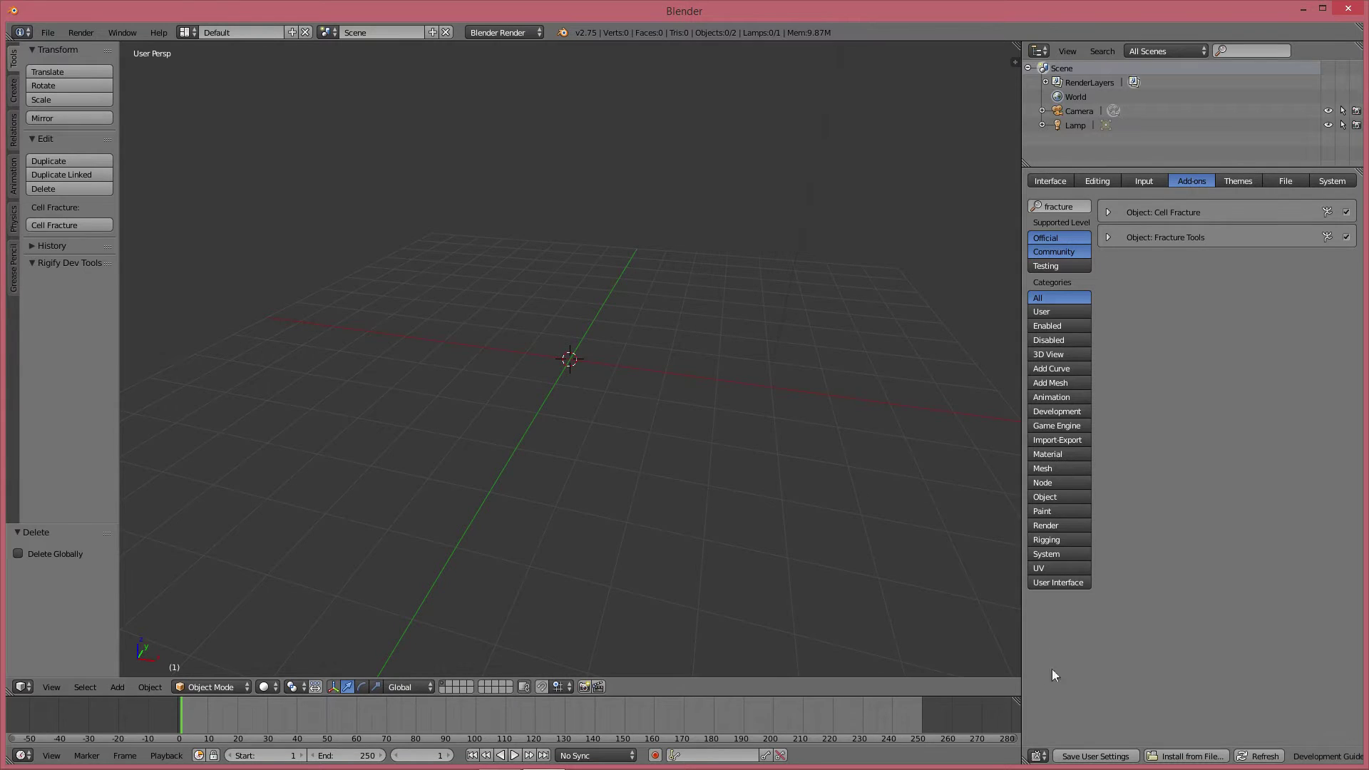
{"action": "left_click", "coordinate": [1039, 756]}
{"action": "left_click", "coordinate": [1075, 550]}
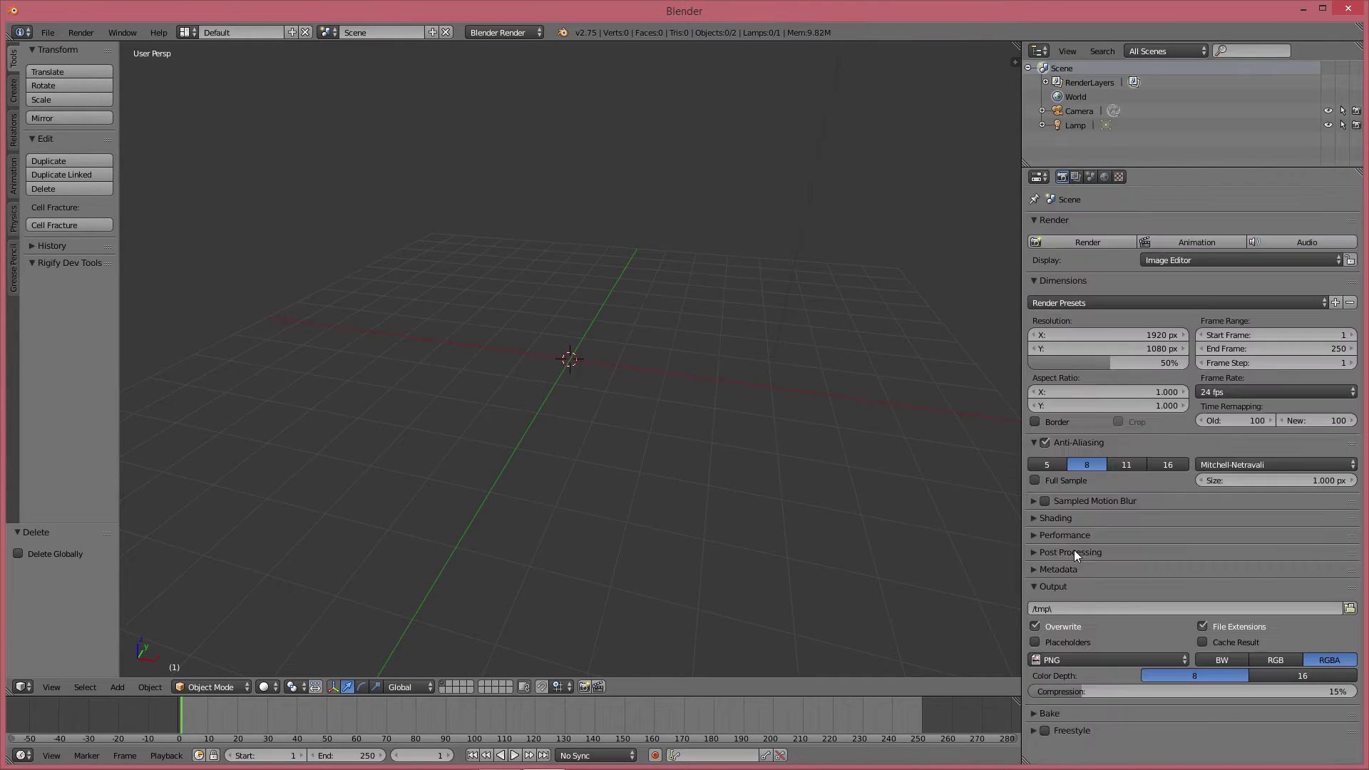
Add a plane at the origin and scale it up into a large ground extending past the grid
{"action": "left_click", "coordinate": [13, 90]}
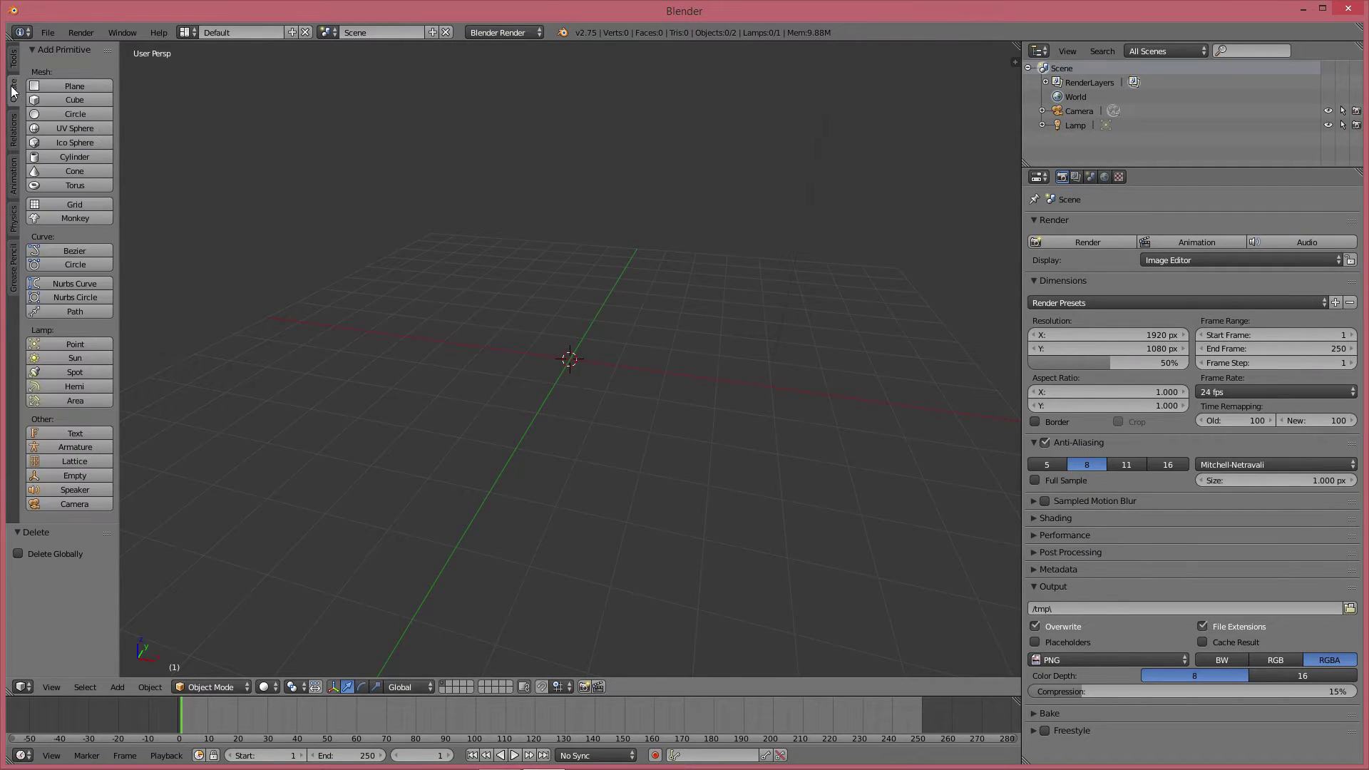
{"action": "left_click", "coordinate": [87, 88]}
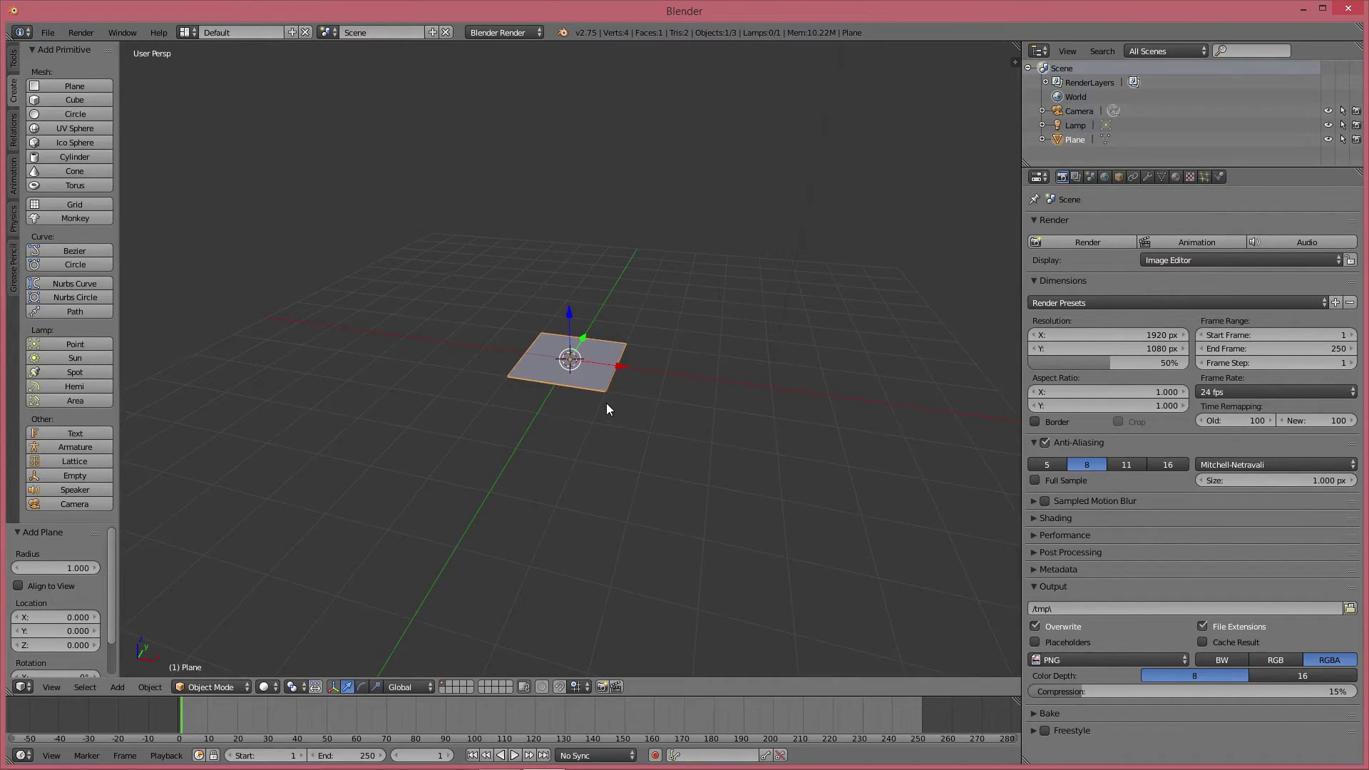
{"action": "key", "text": "s"}
{"action": "left_click", "coordinate": [827, 430]}
{"action": "key", "text": "s"}
{"action": "left_click", "coordinate": [735, 442]}
{"action": "key", "text": "s"}
{"action": "left_click", "coordinate": [793, 439]}
{"action": "key", "text": "s"}
{"action": "left_click", "coordinate": [786, 439]}
{"action": "middle_click_drag", "start_coordinate": [643, 393], "coordinate": [634, 378]}
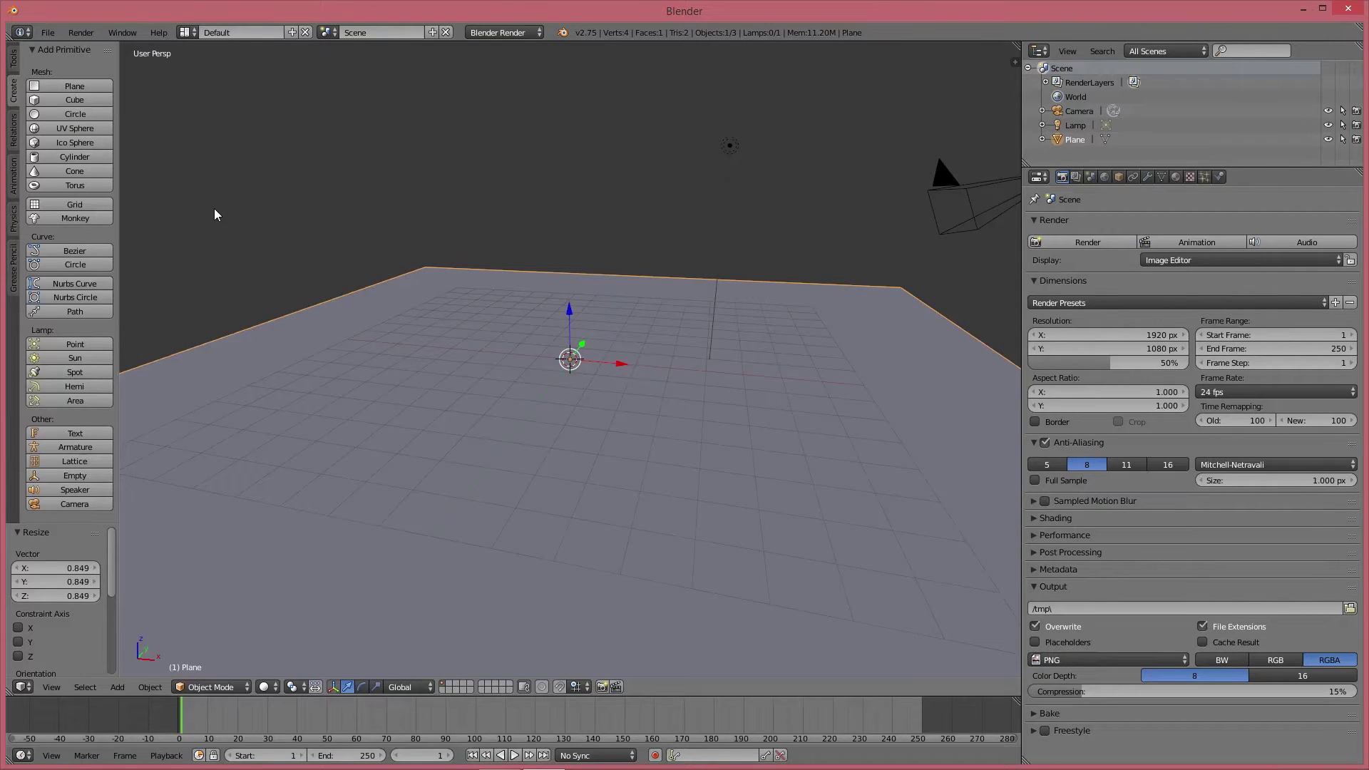
Add a UV sphere with 15 segments and 12 rings at the origin
{"action": "left_click", "coordinate": [62, 130]}
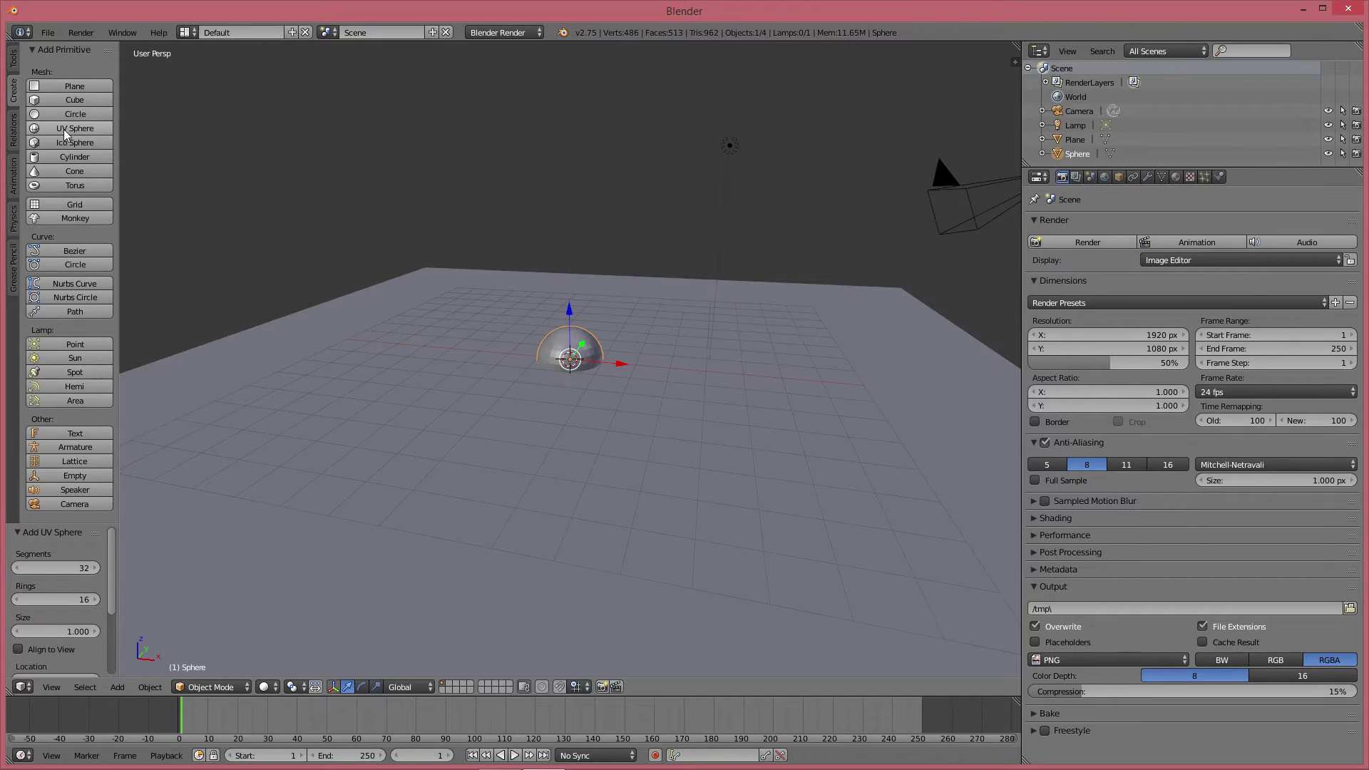
{"action": "left_click", "coordinate": [75, 567]}
{"action": "type", "text": "15"}
{"action": "left_click", "coordinate": [77, 596]}
{"action": "type", "text": "12"}
{"action": "key", "text": "Return"}
Raise the sphere about 5.5 units along Z above the plane and give it smooth shading
{"action": "left_click_drag", "start_coordinate": [562, 320], "coordinate": [579, 129]}
{"action": "middle_click_drag", "start_coordinate": [589, 171], "coordinate": [615, 214]}
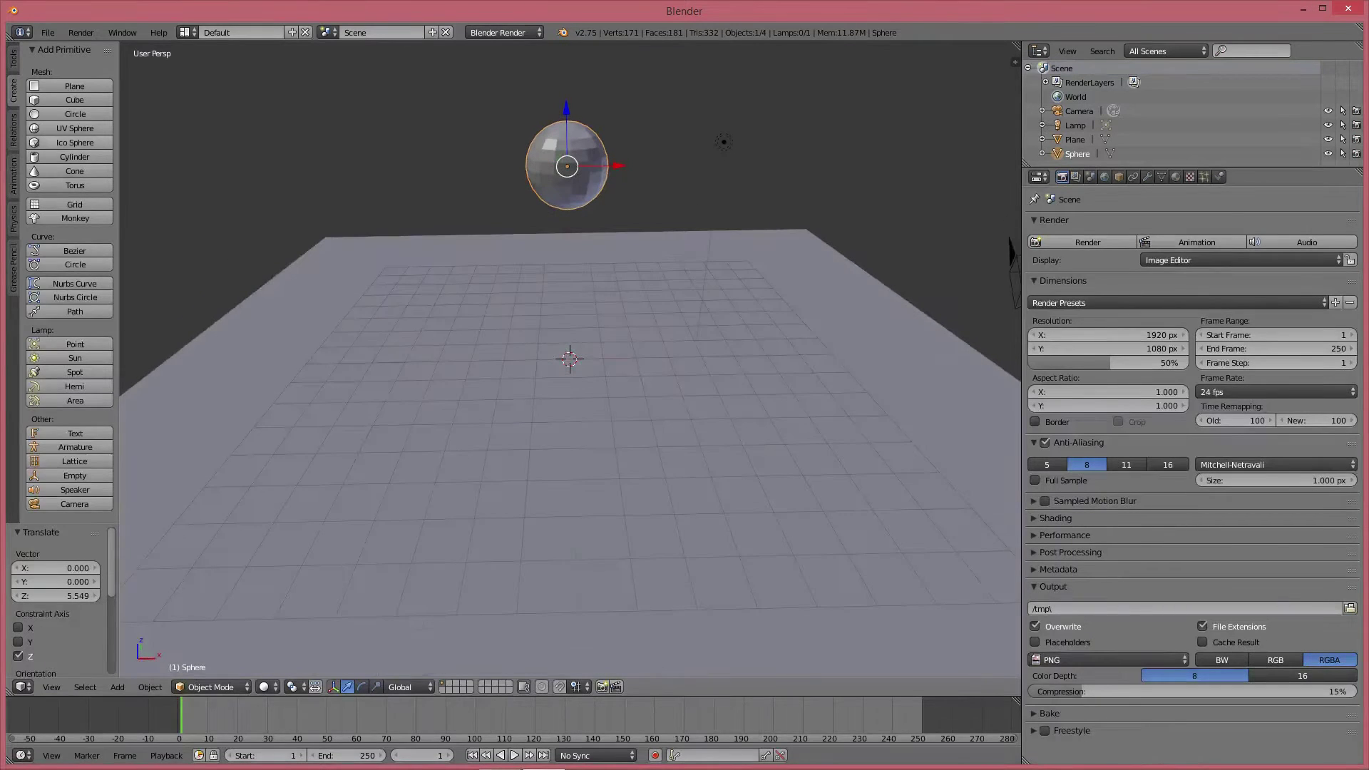
{"action": "left_click", "coordinate": [13, 60]}
{"action": "left_click", "coordinate": [50, 257]}
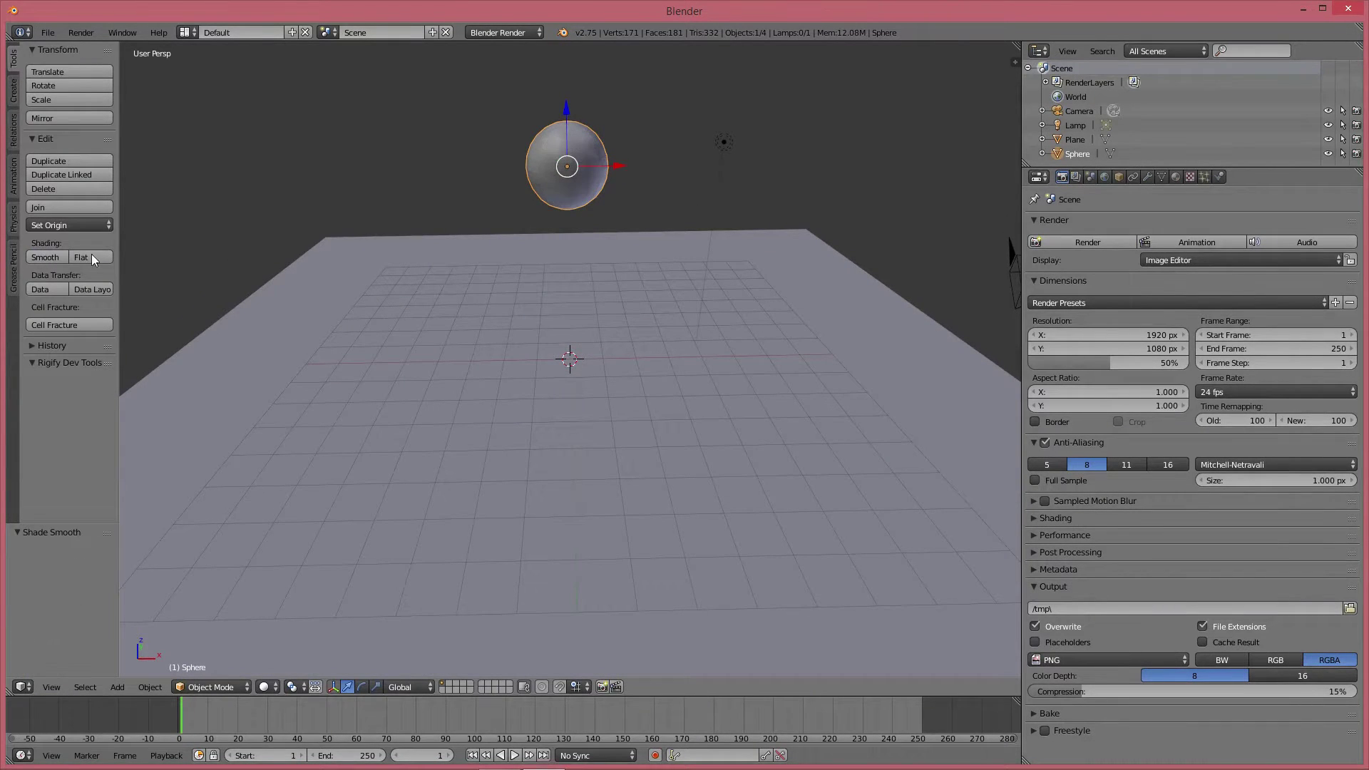
Enlarge the sphere and raise it about 1.6 units along Z
{"action": "key", "text": "s"}
{"action": "left_click", "coordinate": [690, 171]}
{"action": "key", "text": "s"}
{"action": "left_click", "coordinate": [633, 194]}
{"action": "middle_click_drag", "start_coordinate": [633, 199], "coordinate": [641, 230]}
{"action": "key", "text": "g"}
{"action": "key", "text": "z"}
{"action": "left_click", "coordinate": [537, 110]}
Fine-tune the sphere's size and raise it about 1 more unit along Z
{"action": "key", "text": "s"}
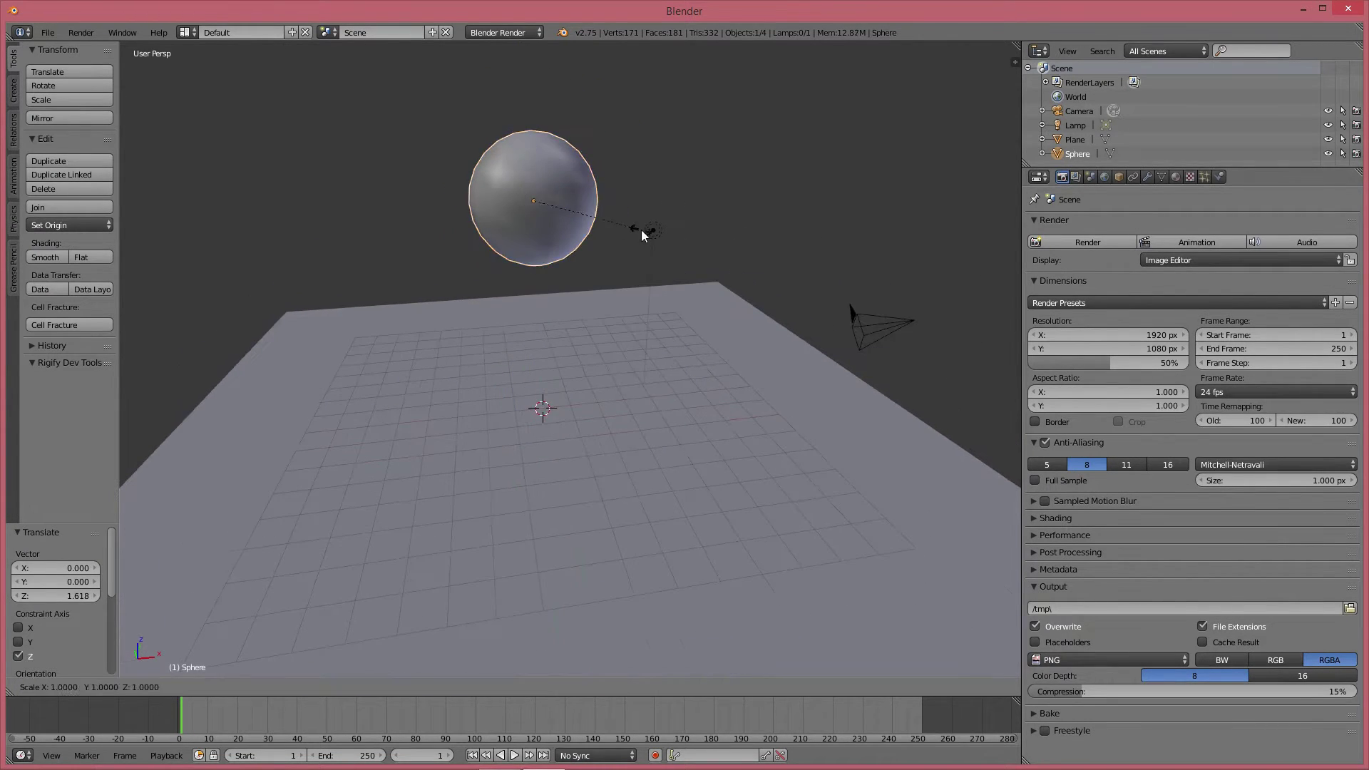
{"action": "left_click", "coordinate": [639, 225]}
{"action": "key", "text": "g"}
{"action": "key", "text": "z"}
{"action": "left_click", "coordinate": [545, 100]}
{"action": "middle_click_drag", "start_coordinate": [545, 100], "coordinate": [533, 194]}
Select the ground plane and scale it up uniformly by a factor of about 1.115
{"action": "right_click", "coordinate": [589, 407]}
{"action": "key", "text": "s"}
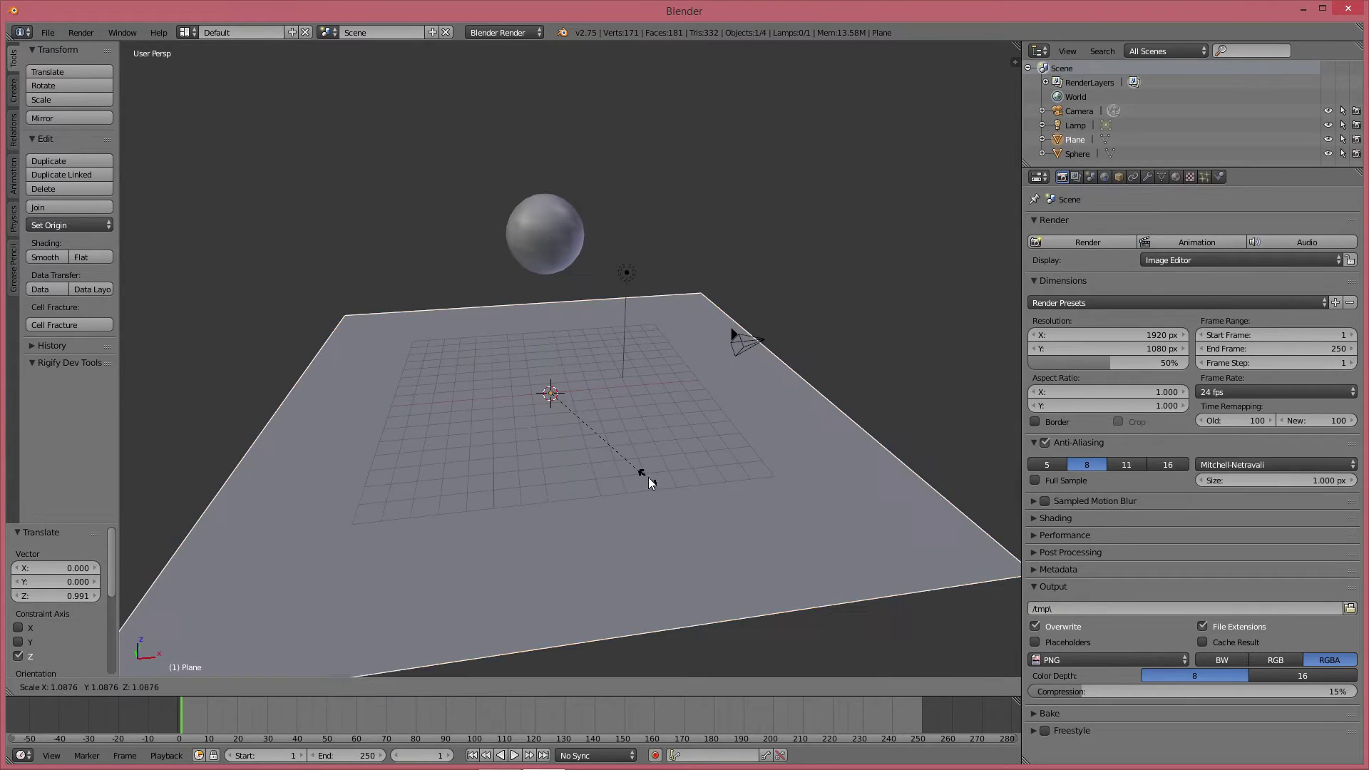
{"action": "left_click", "coordinate": [647, 474]}
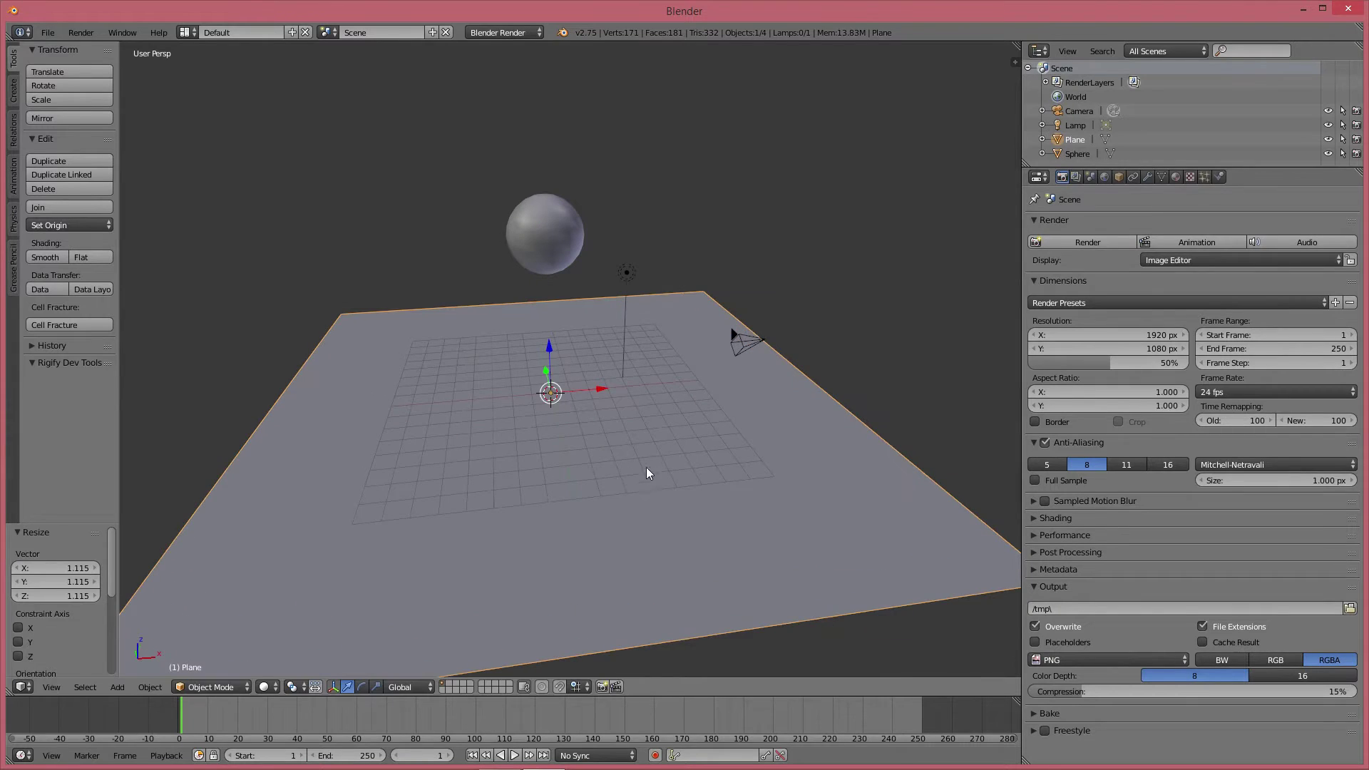
Select the sphere and scale it up slightly in two passes, the last by a factor of about 1.08
{"action": "right_click", "coordinate": [544, 263]}
{"action": "middle_click_drag", "start_coordinate": [544, 264], "coordinate": [557, 239]}
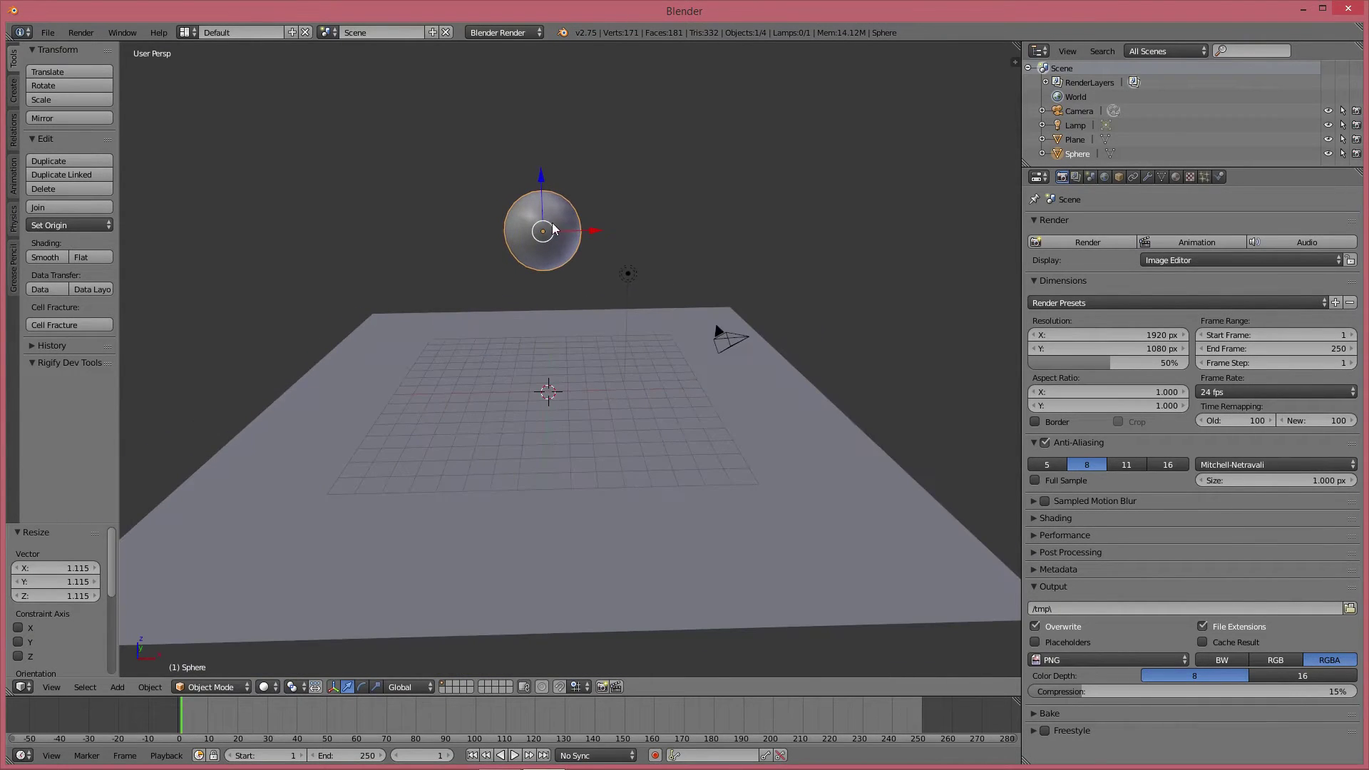
{"action": "key", "text": "s"}
{"action": "left_click", "coordinate": [585, 257]}
{"action": "key", "text": "s"}
{"action": "left_click", "coordinate": [585, 262]}
{"action": "middle_click_drag", "start_coordinate": [568, 276], "coordinate": [513, 307]}
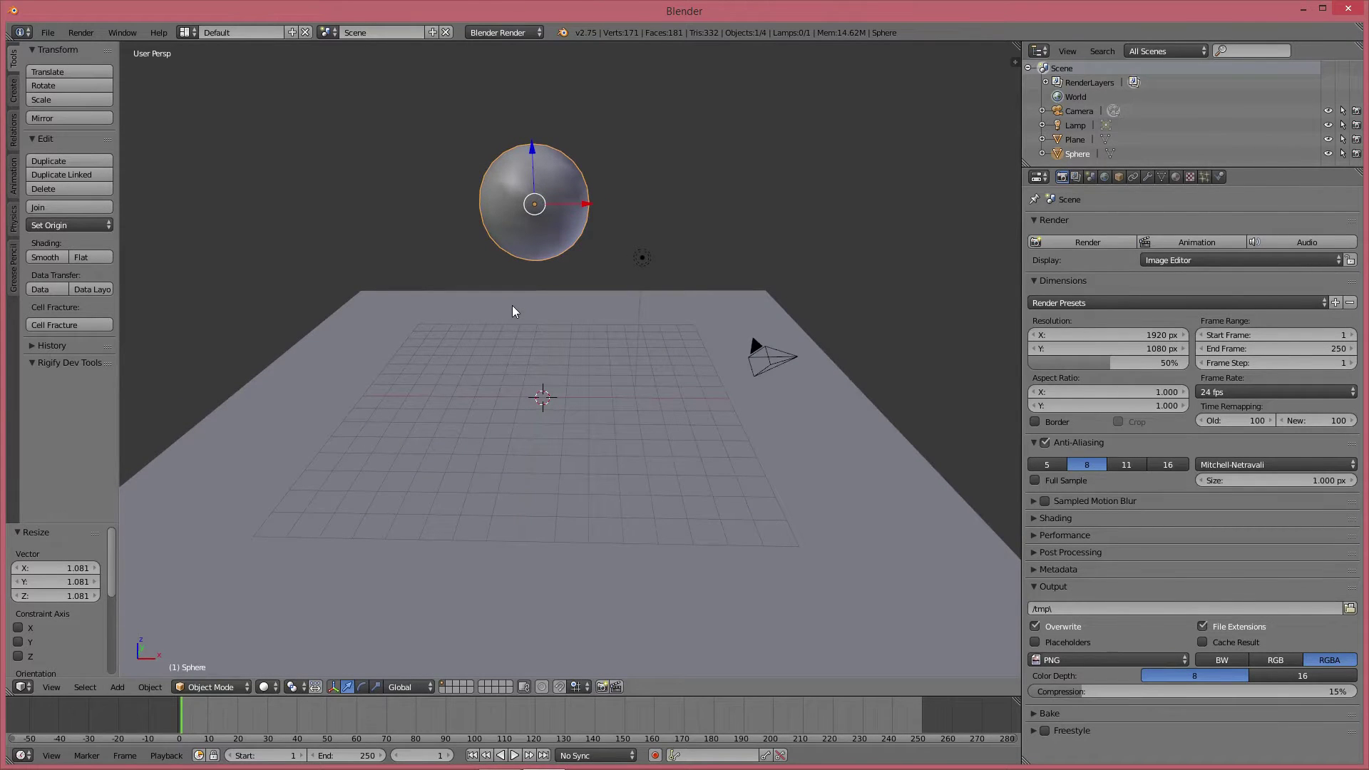
{"action": "middle_click_drag", "start_coordinate": [532, 290], "coordinate": [554, 247]}
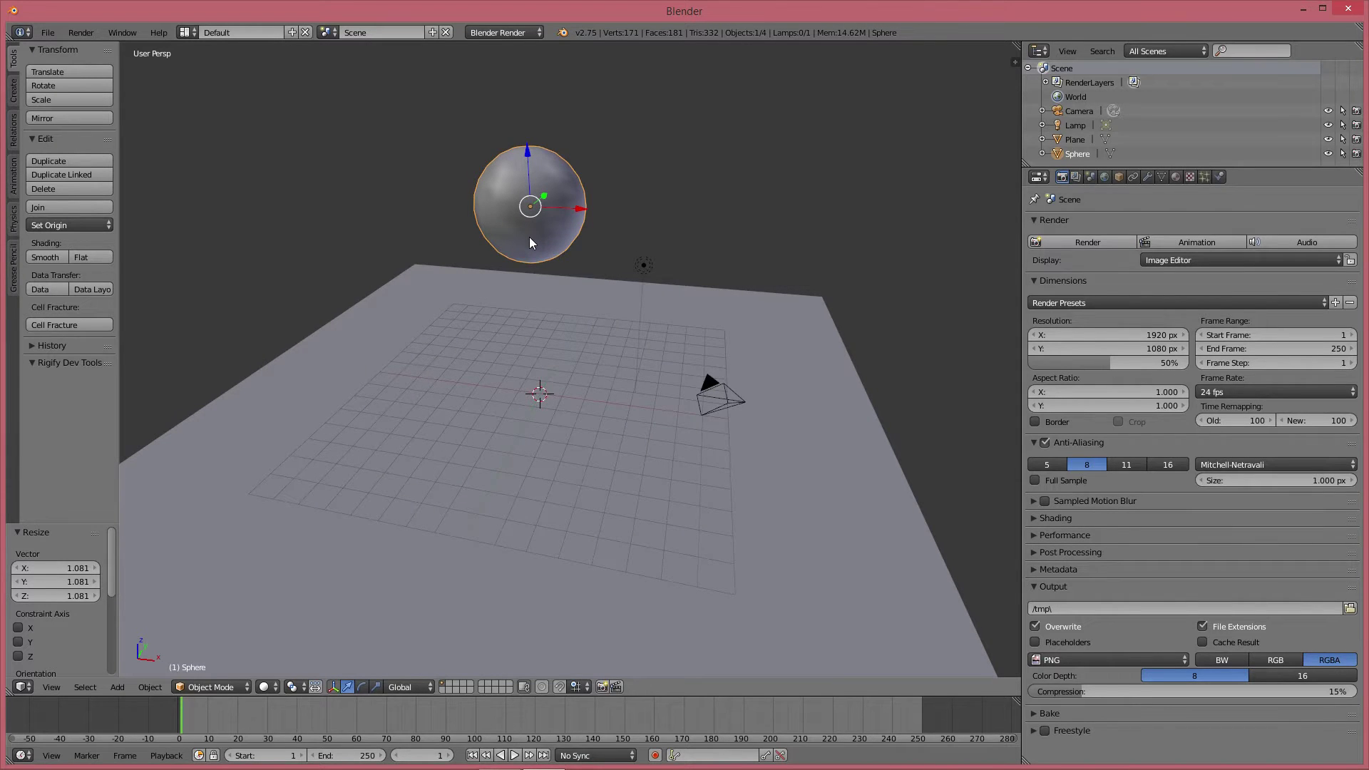
{"action": "middle_click_drag", "start_coordinate": [530, 239], "coordinate": [549, 238]}
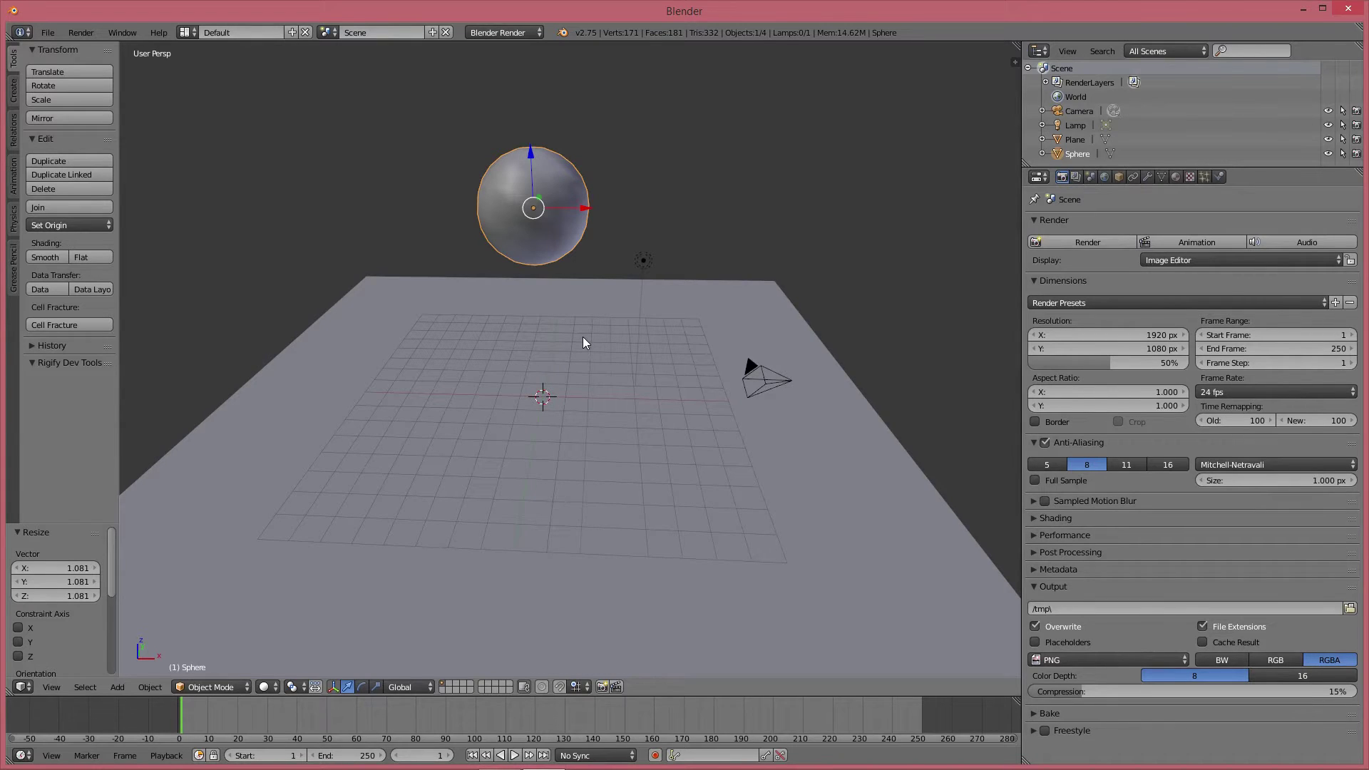
{"action": "middle_click_drag", "start_coordinate": [576, 305], "coordinate": [548, 287]}
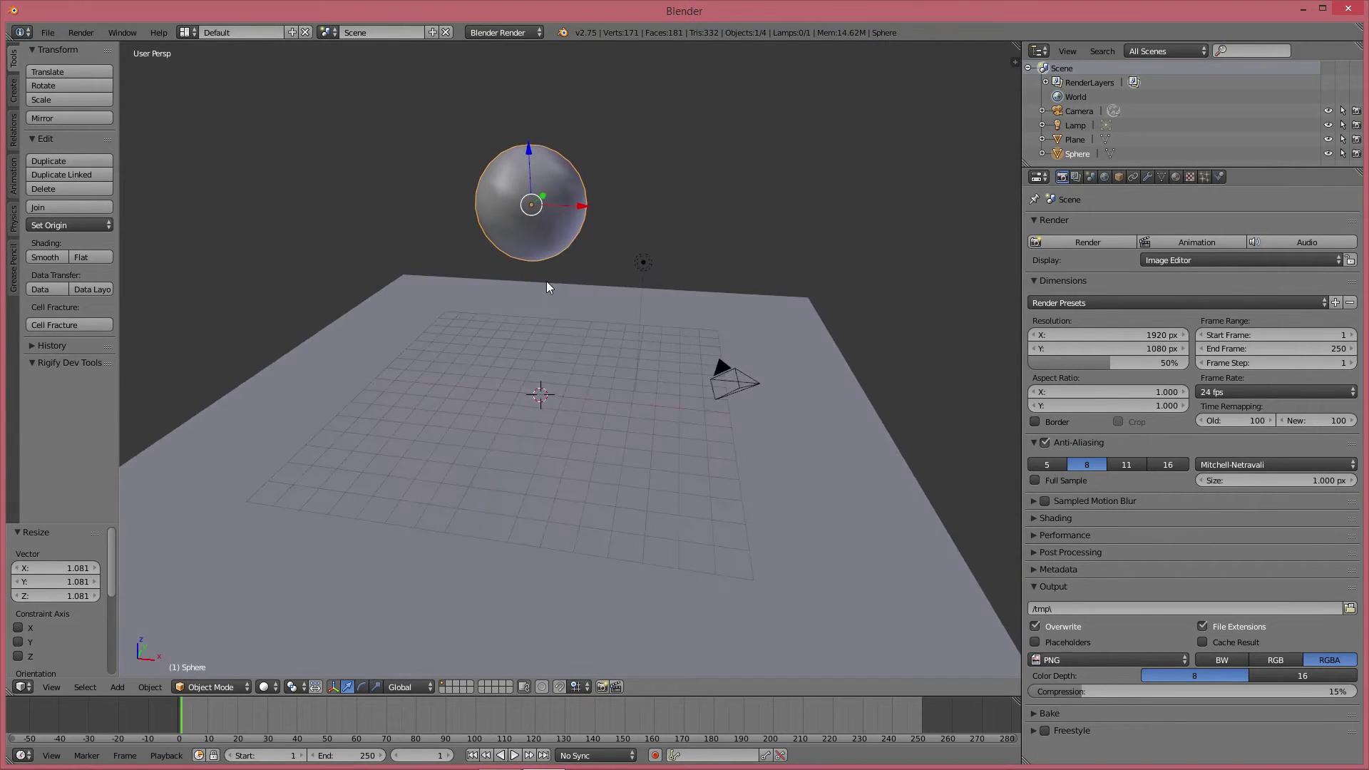
Start Cell Fracture on the selected sphere and set its point source to Own Verts only
{"action": "key", "text": "space"}
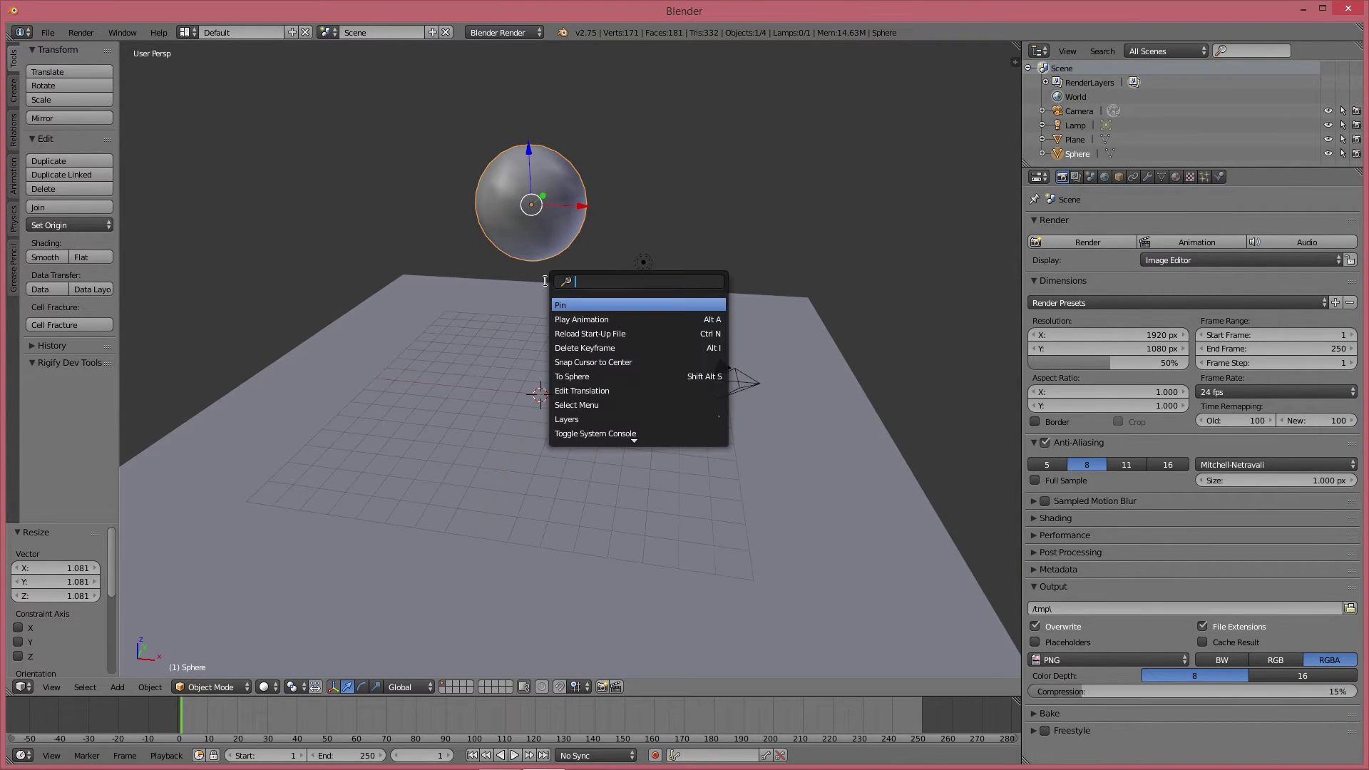
{"action": "type", "text": "cell"}
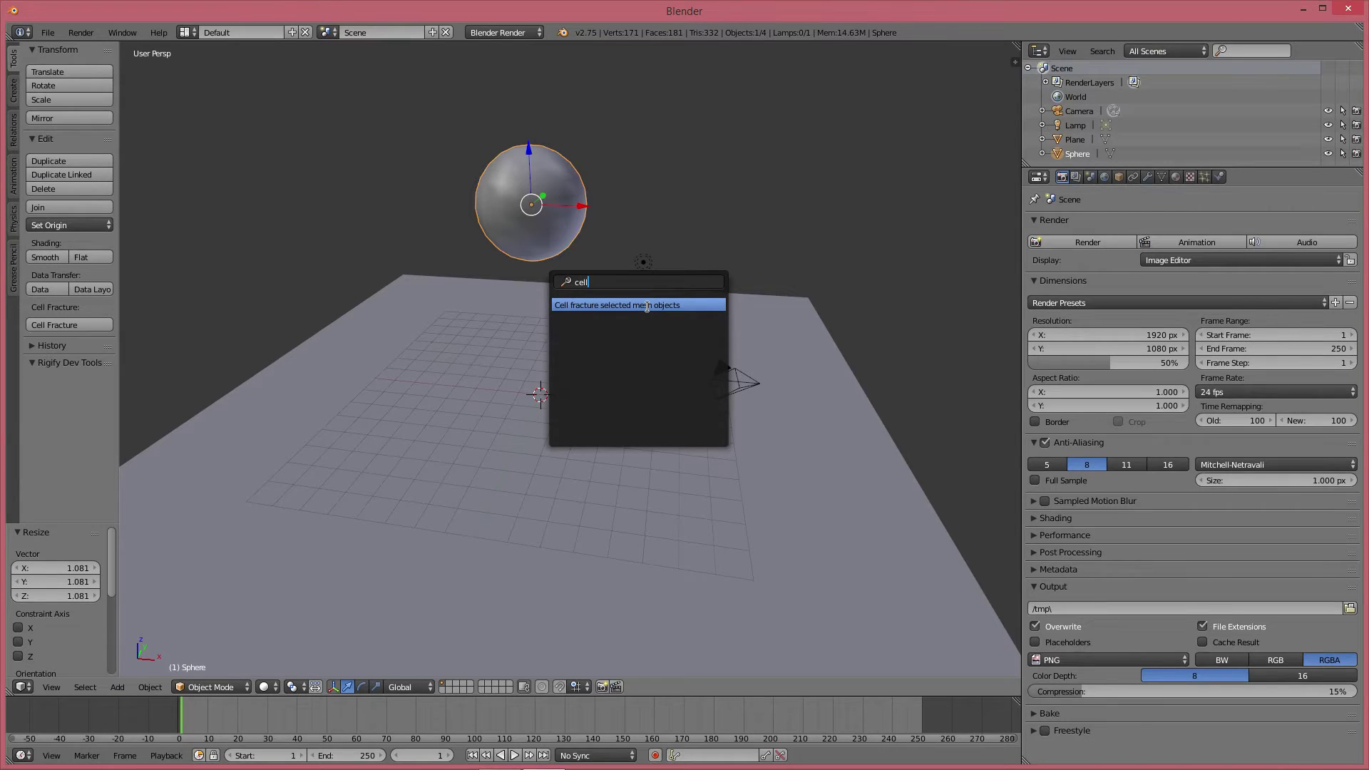
{"action": "left_click", "coordinate": [647, 306]}
{"action": "left_click_drag", "start_coordinate": [657, 302], "coordinate": [854, 234]}
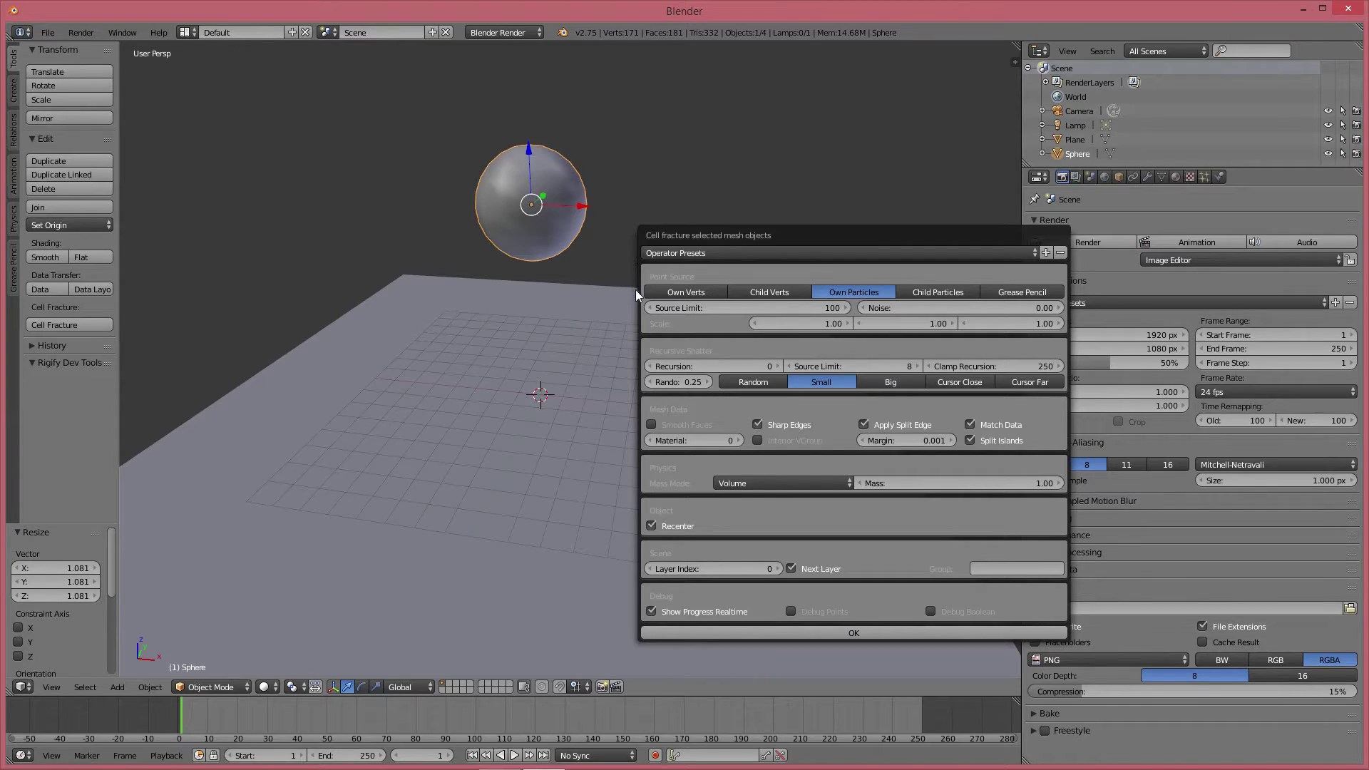
{"action": "left_click", "coordinate": [673, 295]}
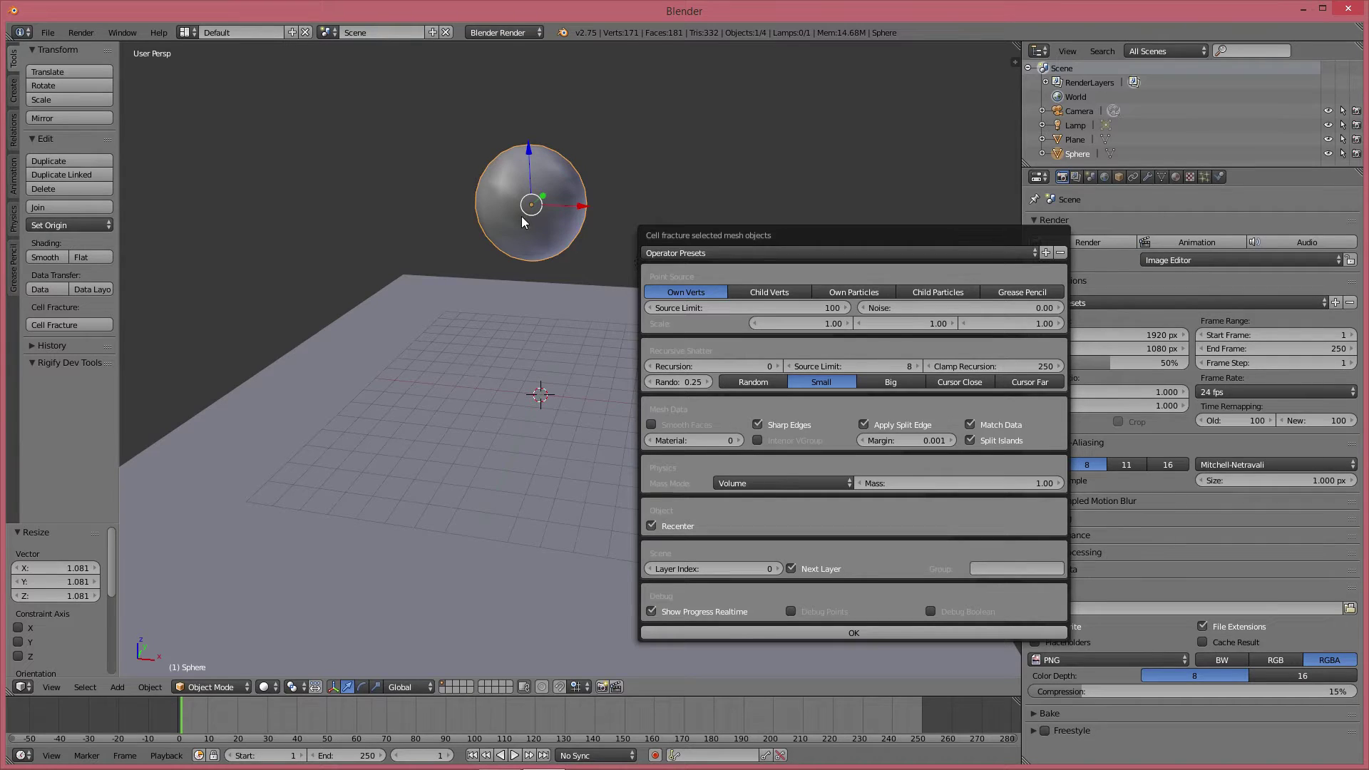
Set the fracture's point source limit to 300, noise to 1.00 and the middle scale value to 0.75
{"action": "left_click", "coordinate": [803, 310]}
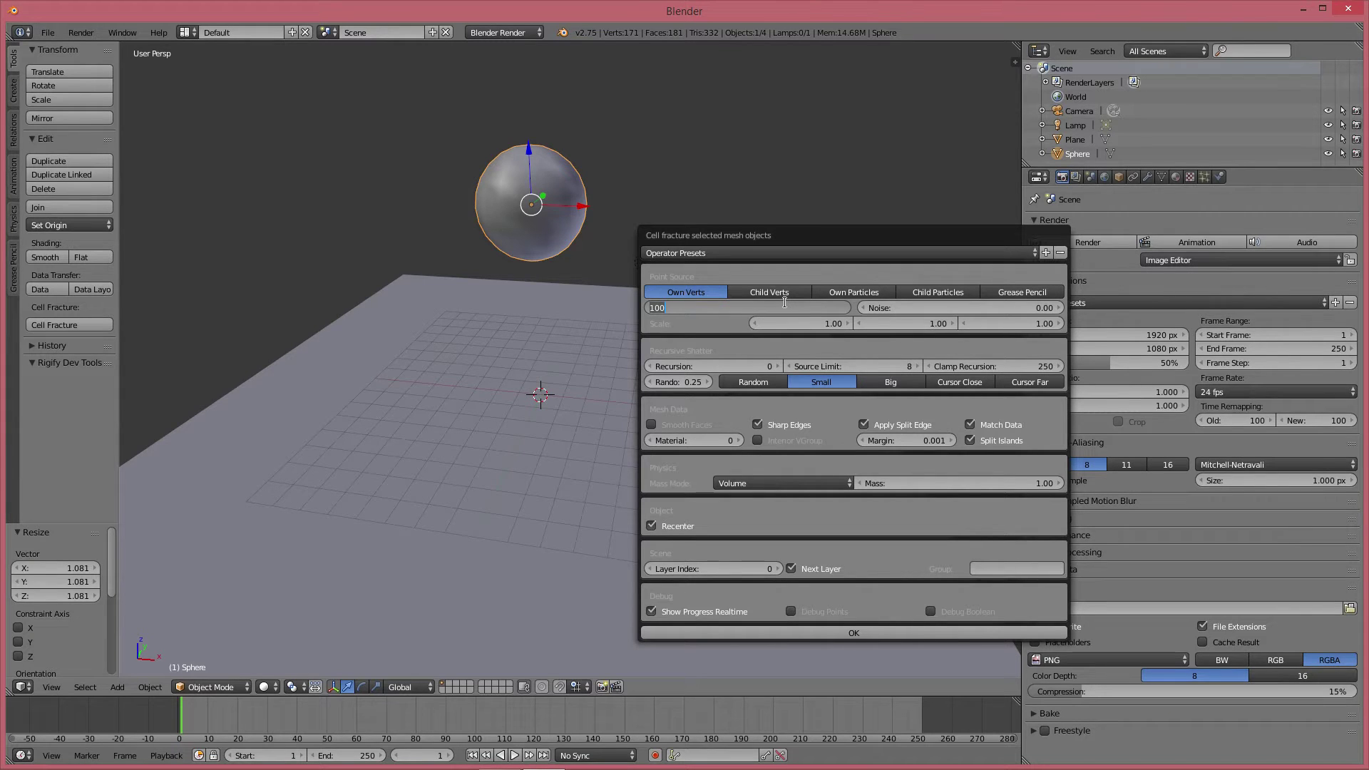
{"action": "type", "text": "3"}
{"action": "key", "text": "Return"}
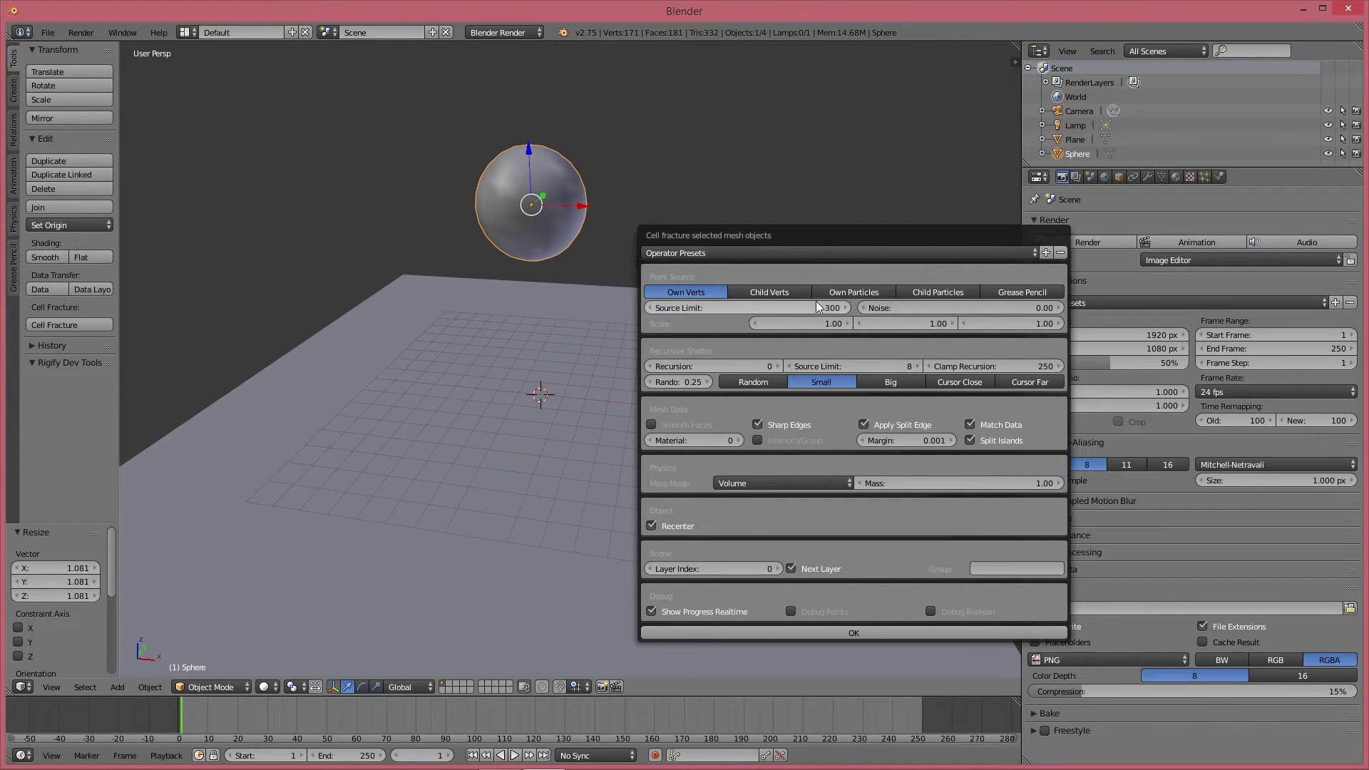
{"action": "left_click_drag", "start_coordinate": [968, 307], "coordinate": [966, 308]}
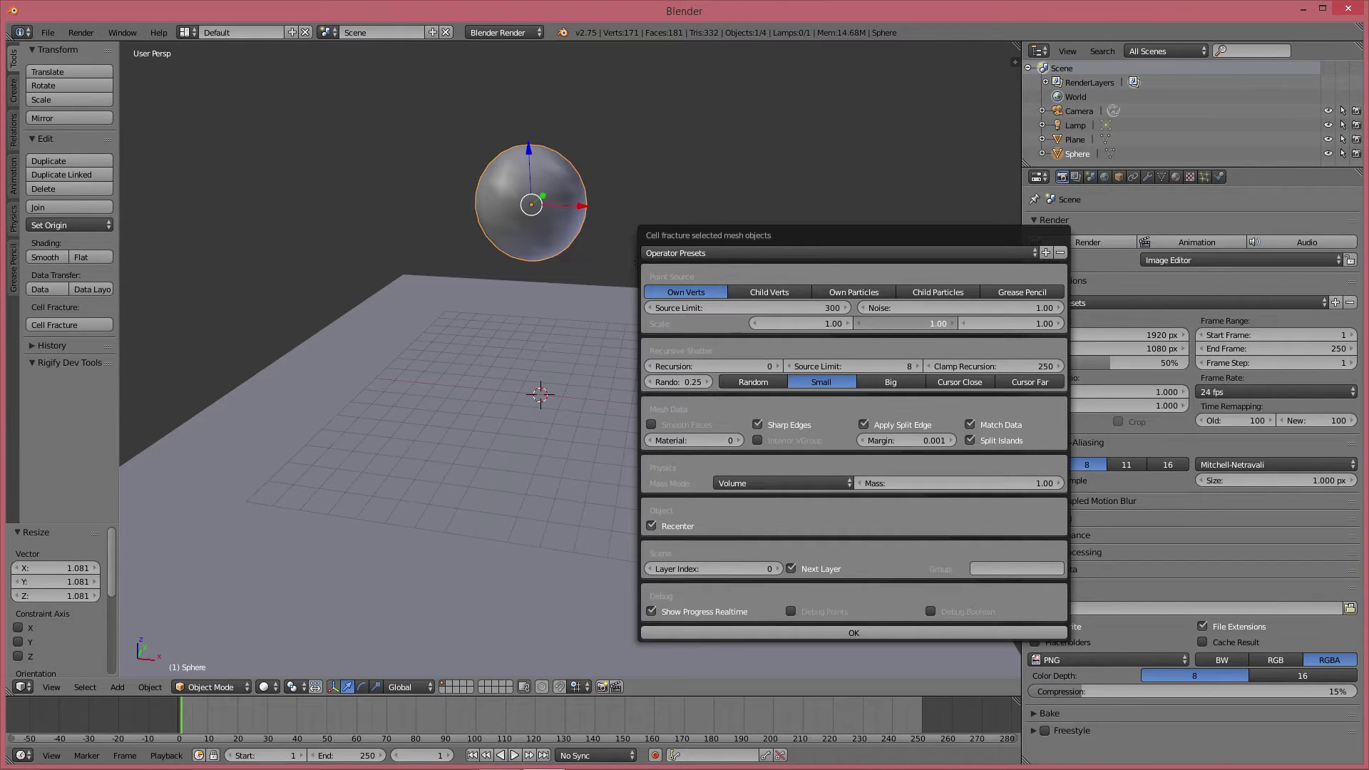
{"action": "left_click", "coordinate": [903, 317]}
{"action": "type", "text": "0.75"}
{"action": "key", "text": "Return"}
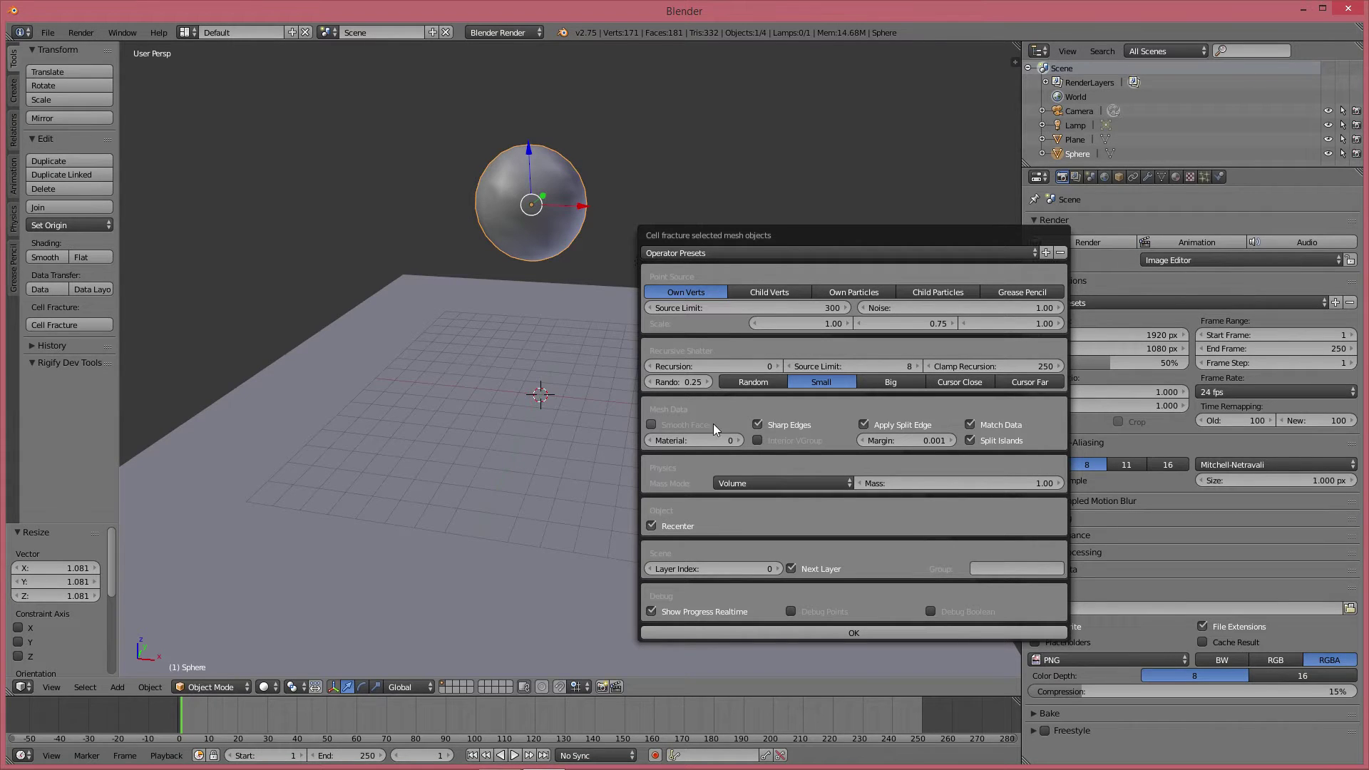
Disable Sharp Edges and enable Smooth Faces for the fracture, and run it on the sphere
{"action": "left_click", "coordinate": [756, 425]}
{"action": "left_click", "coordinate": [756, 424]}
{"action": "left_click", "coordinate": [757, 425]}
{"action": "left_click", "coordinate": [757, 425]}
{"action": "left_click", "coordinate": [757, 425]}
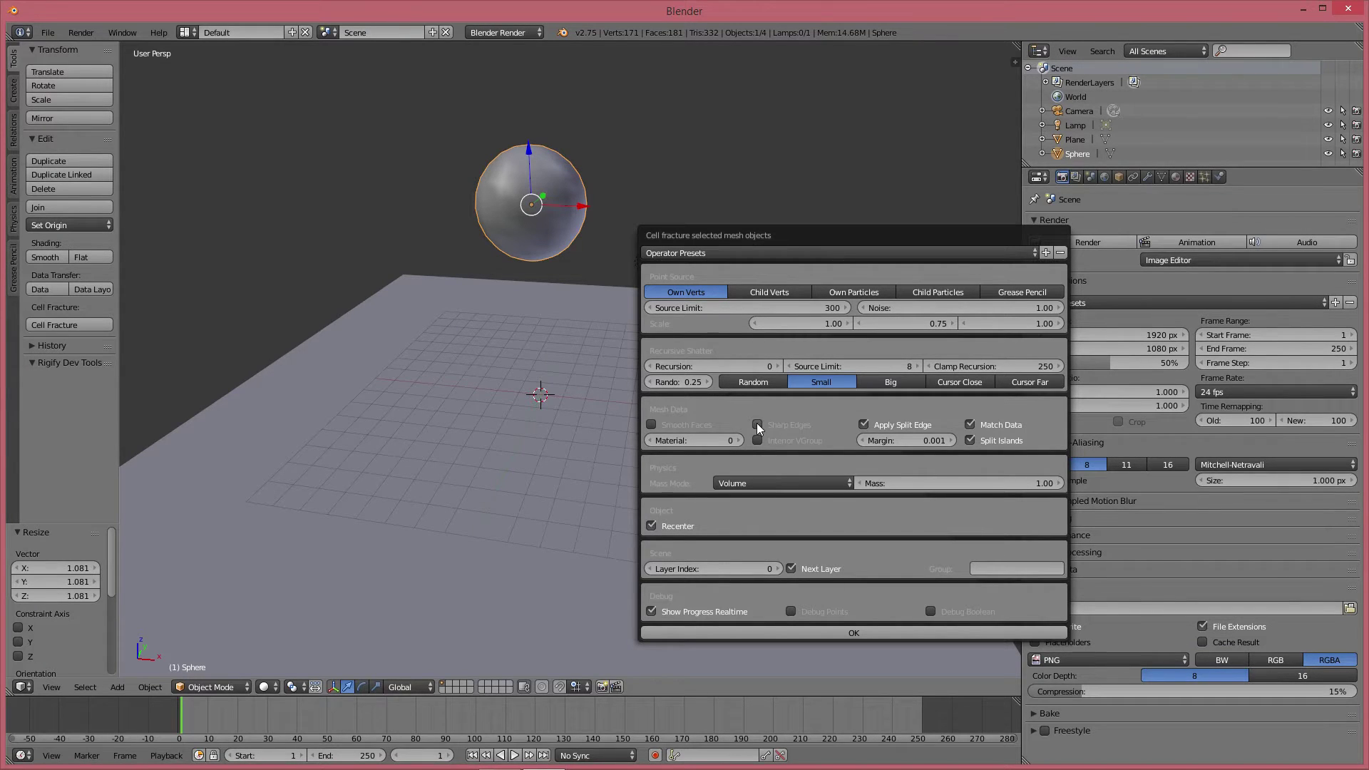
{"action": "left_click", "coordinate": [651, 425]}
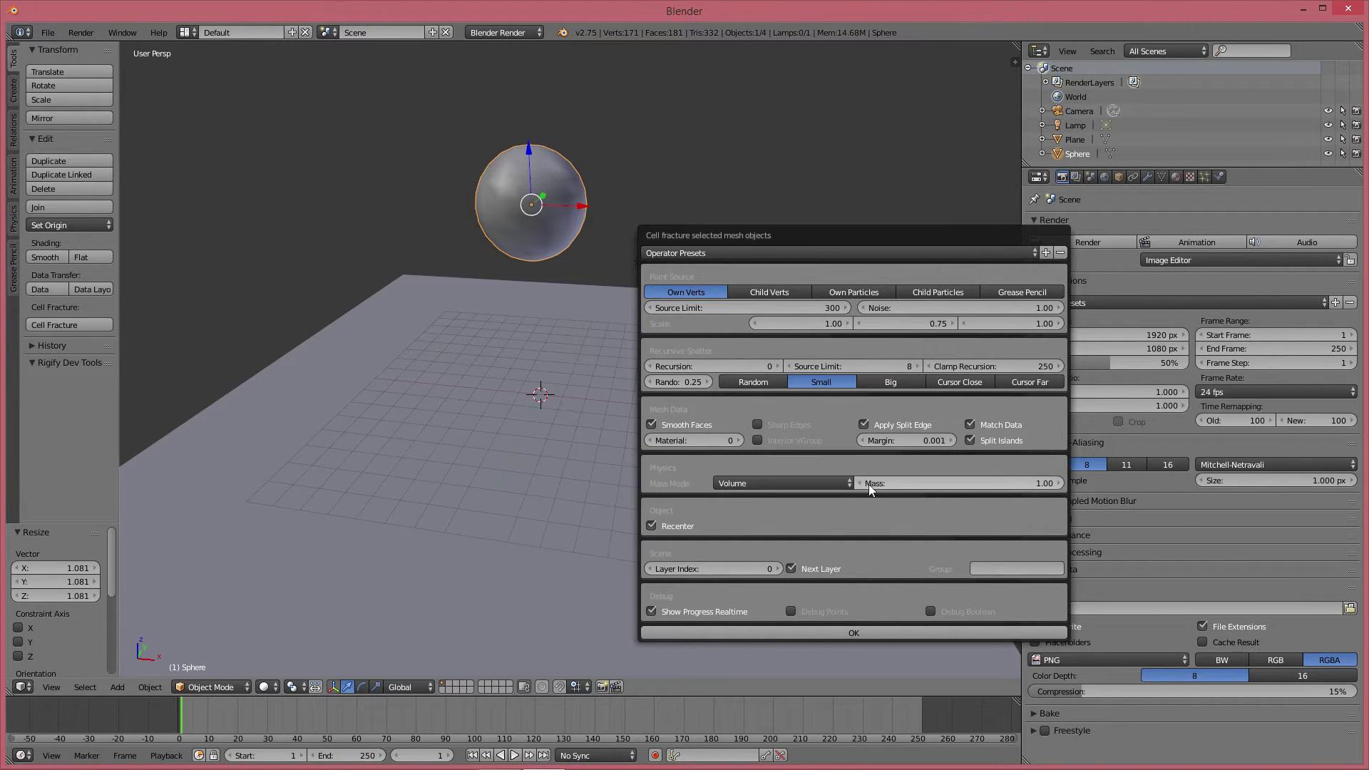
{"action": "left_click", "coordinate": [824, 635]}
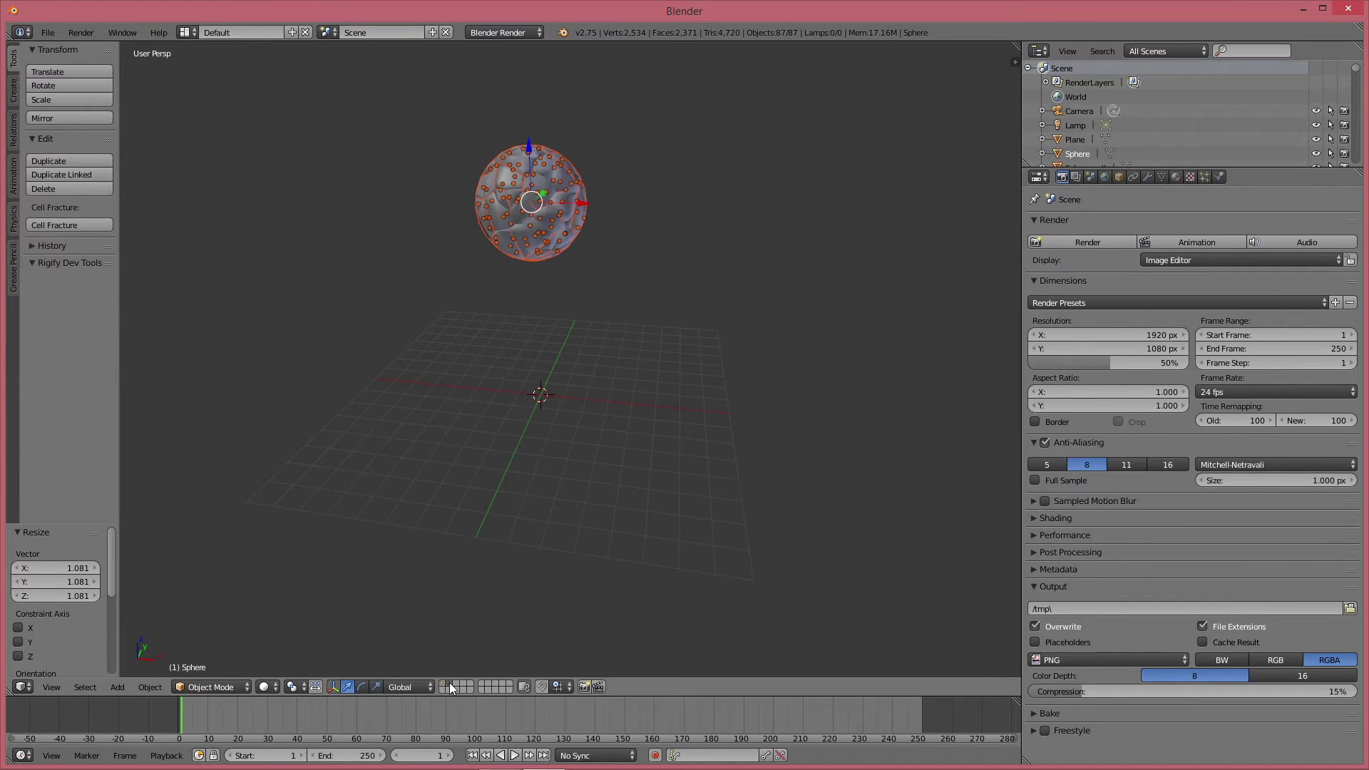
Move the ground plane to the second layer, where the sphere fragments are, and show that layer
{"action": "left_click", "coordinate": [457, 683]}
{"action": "middle_click_drag", "start_coordinate": [526, 220], "coordinate": [570, 235]}
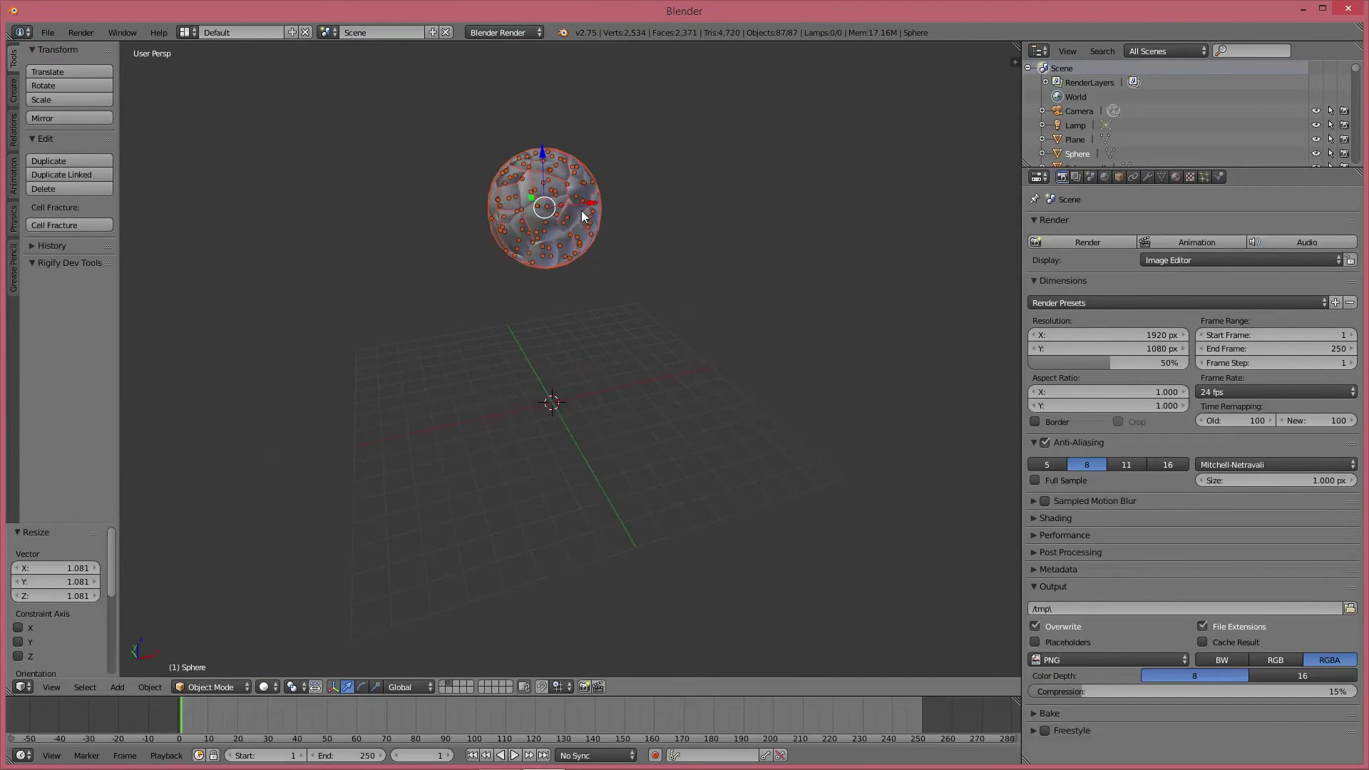
{"action": "left_click", "coordinate": [443, 682]}
{"action": "right_click", "coordinate": [591, 420]}
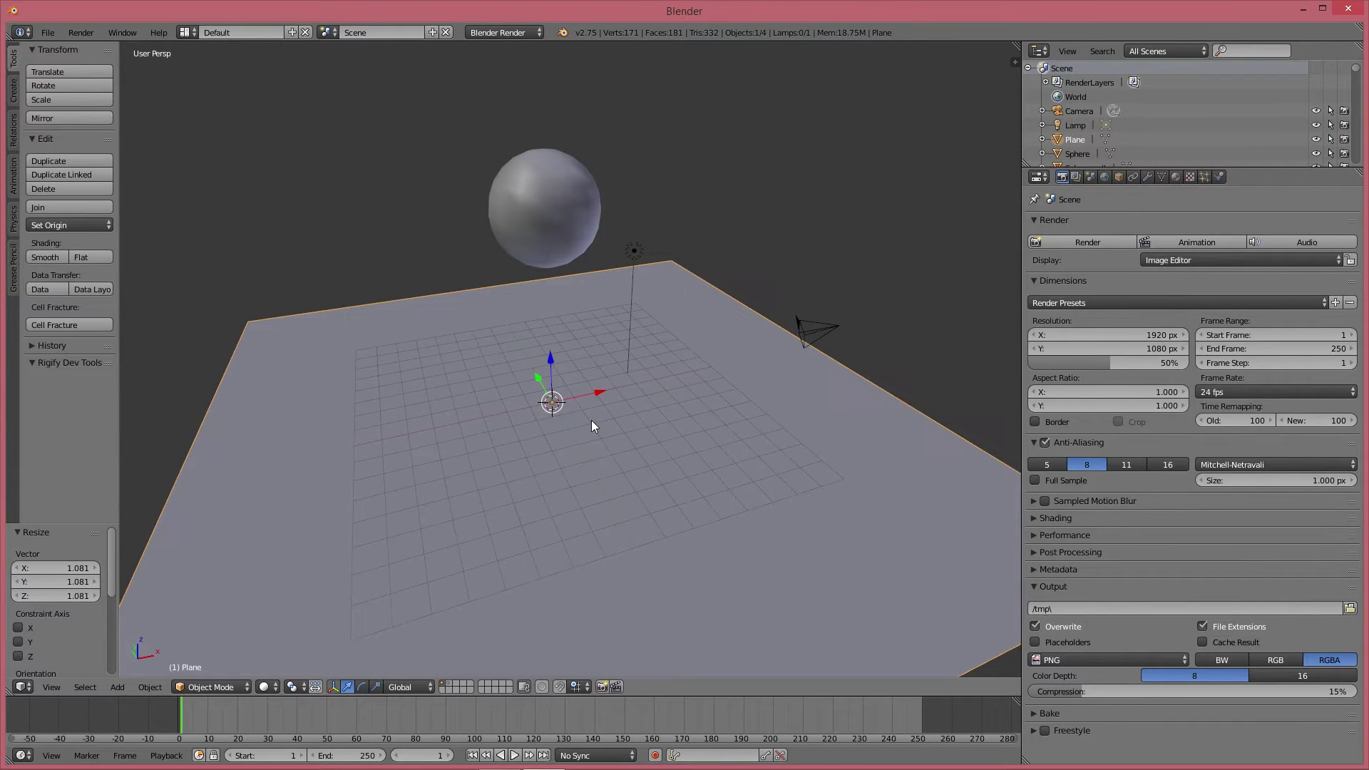
{"action": "key", "text": "m"}
{"action": "left_click", "coordinate": [708, 443]}
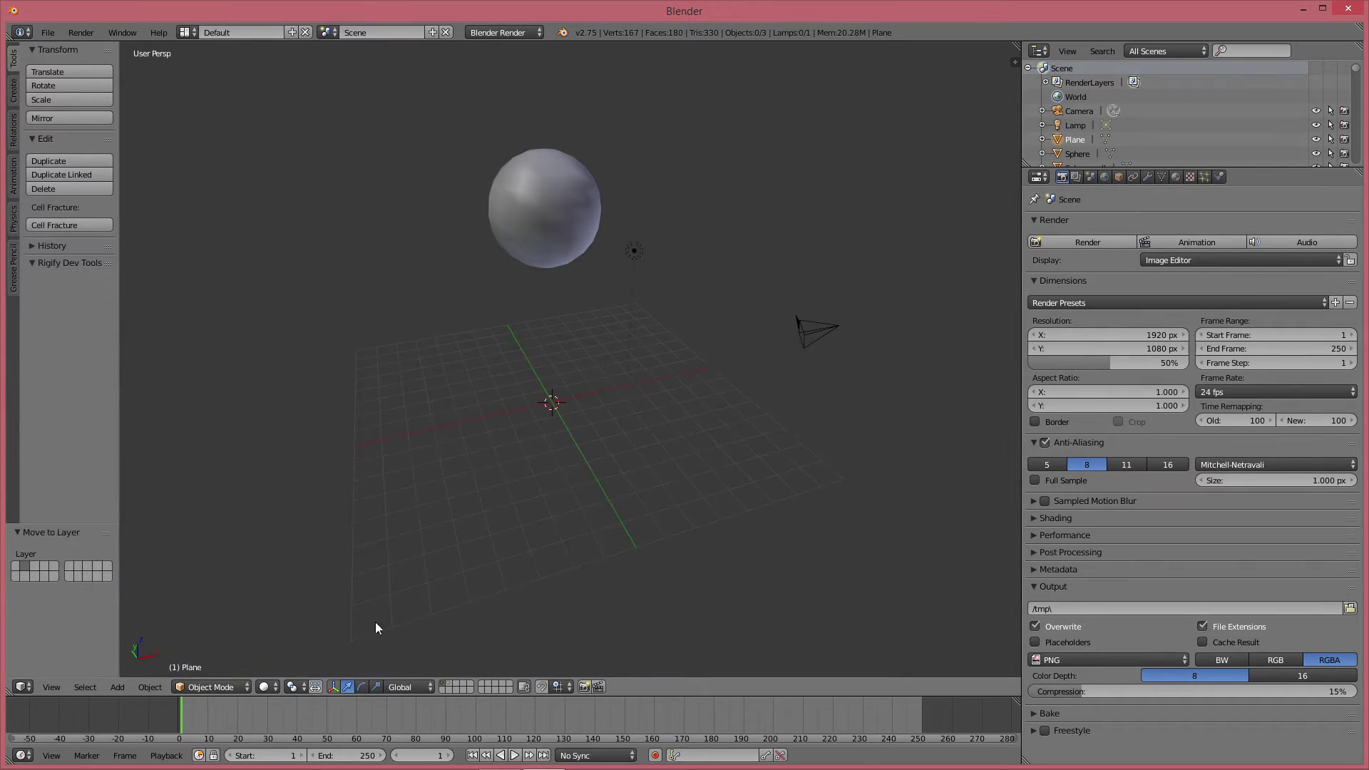
{"action": "left_click", "coordinate": [450, 685]}
Box-select all the sphere fragments and add them as active rigid bodies
{"action": "middle_click_drag", "start_coordinate": [534, 341], "coordinate": [534, 212]}
{"action": "right_click", "coordinate": [532, 211]}
{"action": "right_click", "coordinate": [558, 209]}
{"action": "key", "text": "b"}
{"action": "left_click_drag", "start_coordinate": [668, 94], "coordinate": [440, 292]}
{"action": "right_click", "coordinate": [581, 200]}
{"action": "key", "text": "b"}
{"action": "left_click_drag", "start_coordinate": [631, 124], "coordinate": [459, 268]}
{"action": "middle_click_drag", "start_coordinate": [459, 268], "coordinate": [267, 249]}
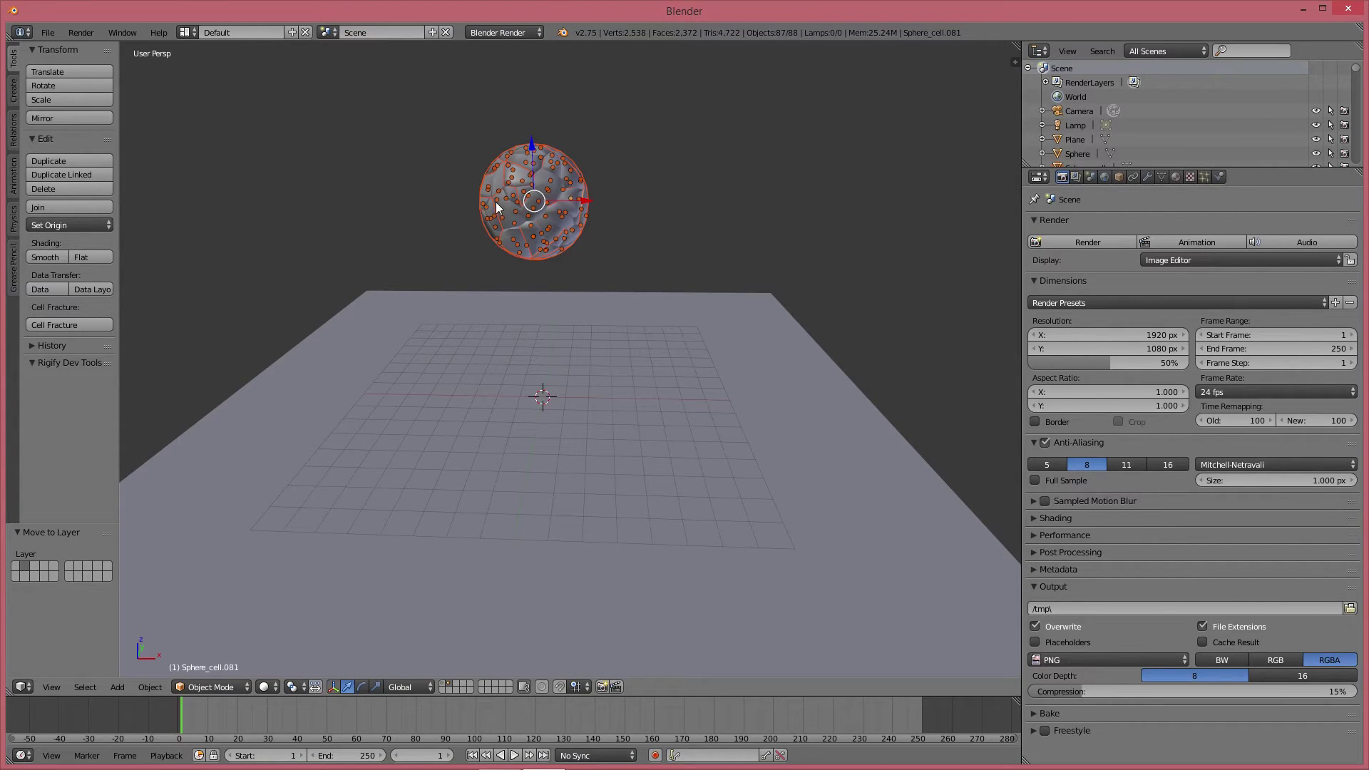
{"action": "left_click", "coordinate": [13, 223]}
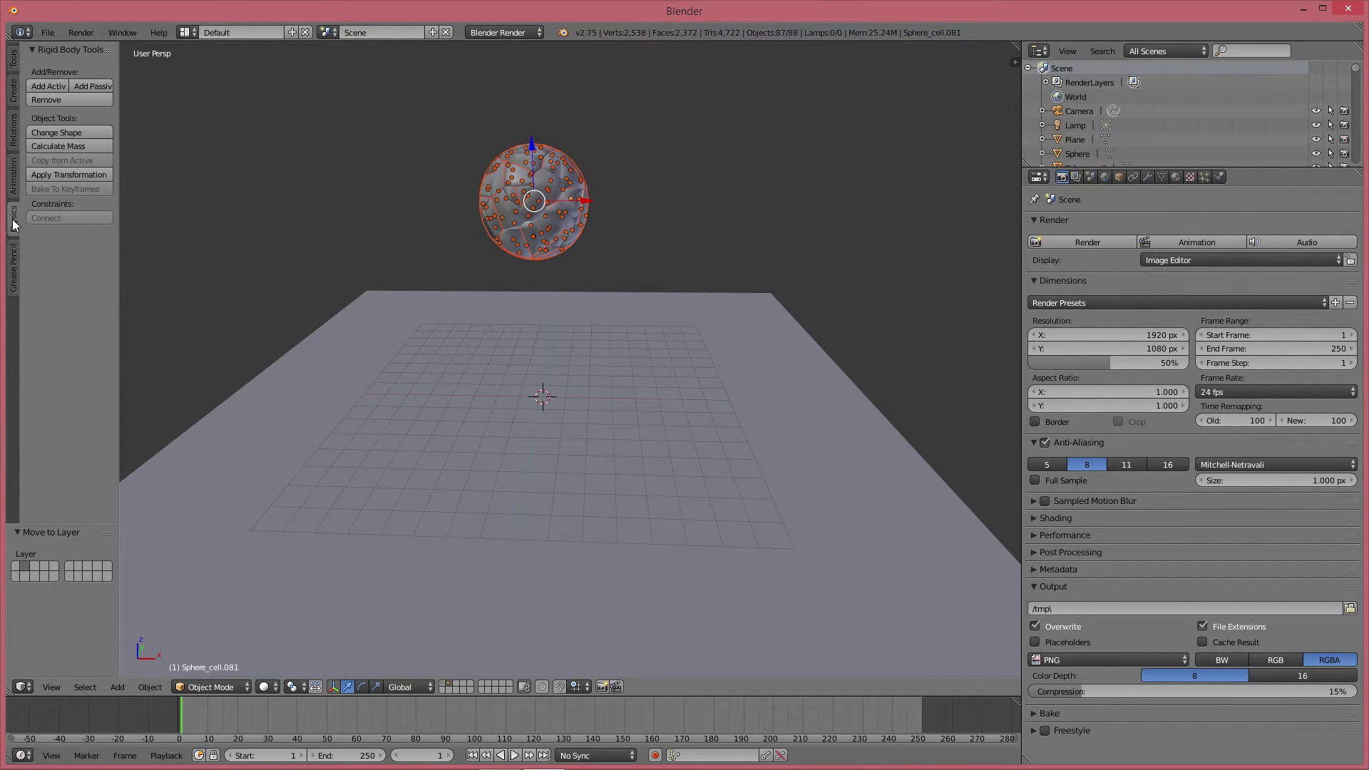
{"action": "left_click", "coordinate": [54, 84]}
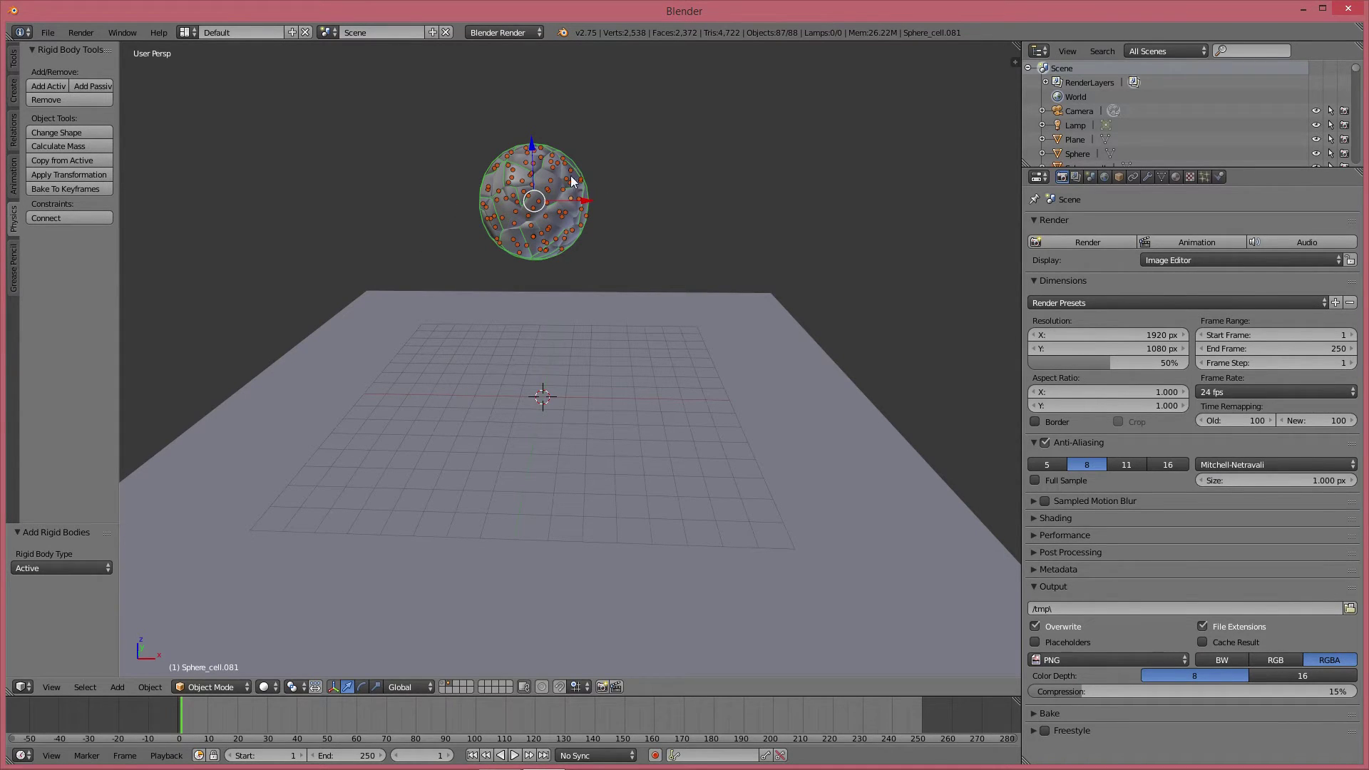
Add the ground plane as a passive rigid body and widen the tool shelf
{"action": "right_click", "coordinate": [722, 321]}
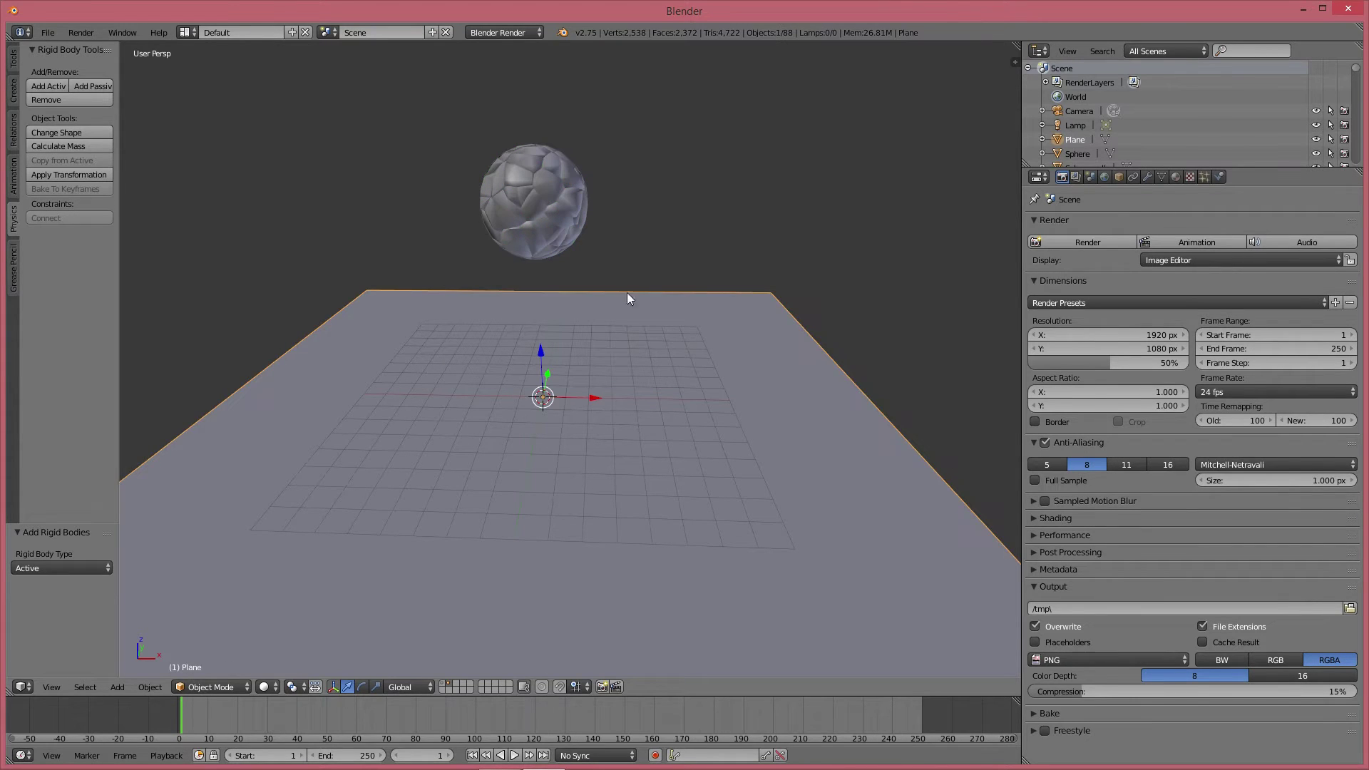
{"action": "left_click", "coordinate": [97, 88]}
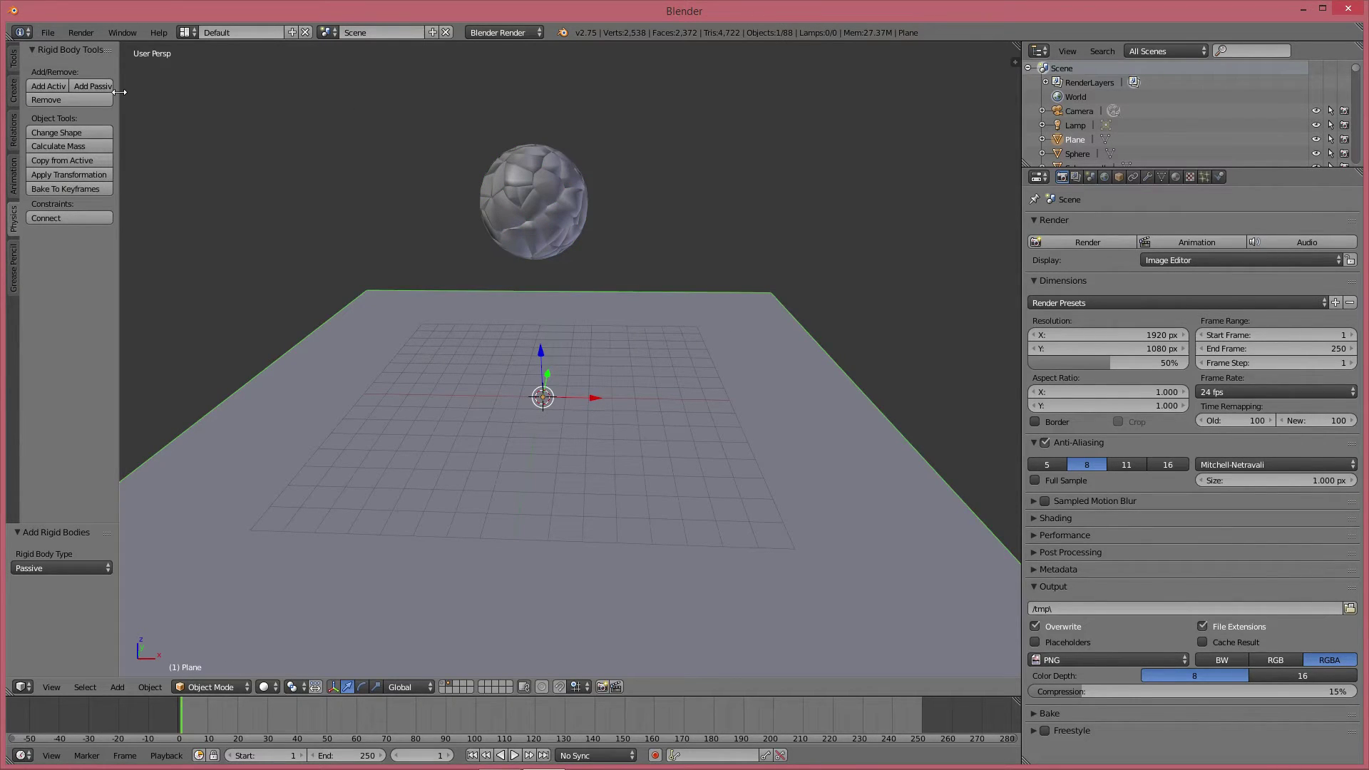
{"action": "mouse_move", "coordinate": [119, 104]}
{"action": "left_mouse_down"}
{"action": "mouse_move", "coordinate": [156, 104]}
{"action": "mouse_move", "coordinate": [140, 104]}
{"action": "left_mouse_up"}
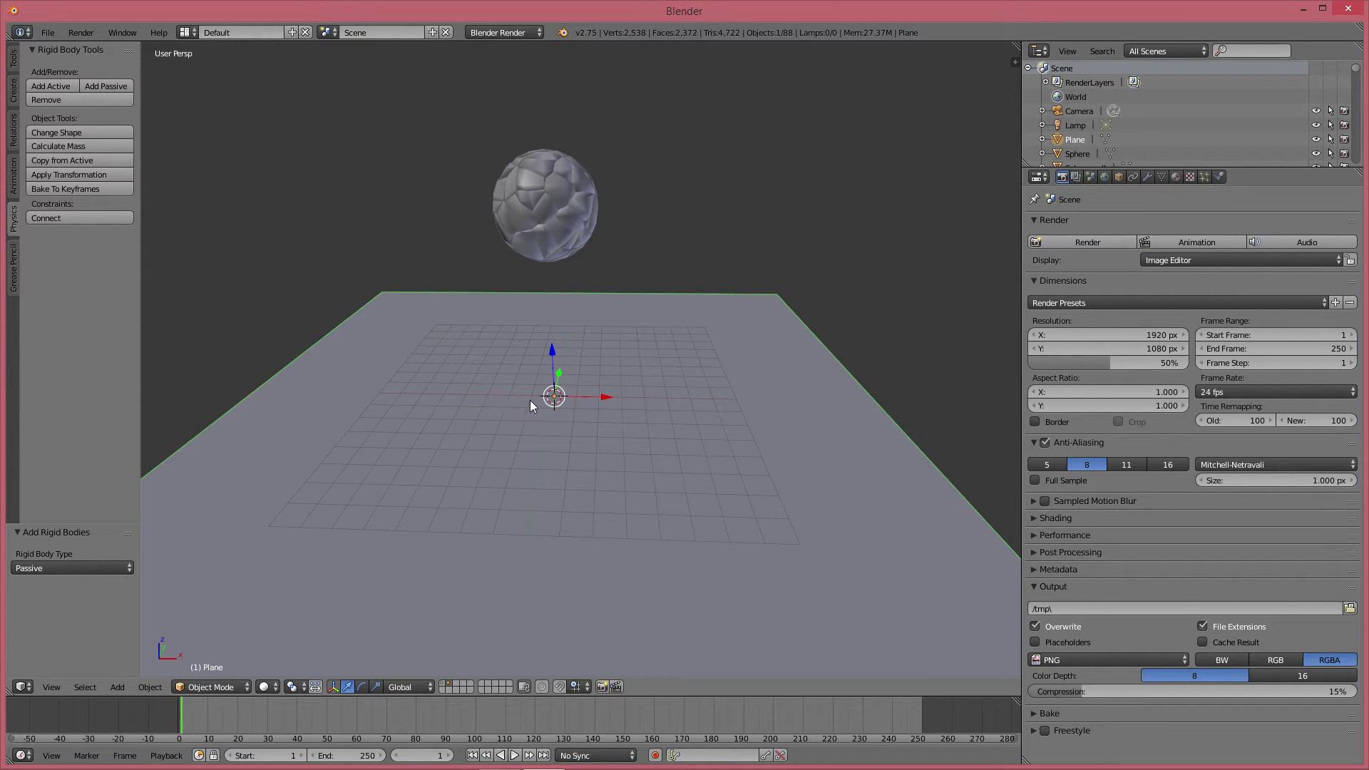
Play the rigid body simulation of the fragments falling onto the plane, then rewind and play it again
{"action": "right_click", "coordinate": [569, 226]}
{"action": "middle_click_drag", "start_coordinate": [570, 224], "coordinate": [597, 216]}
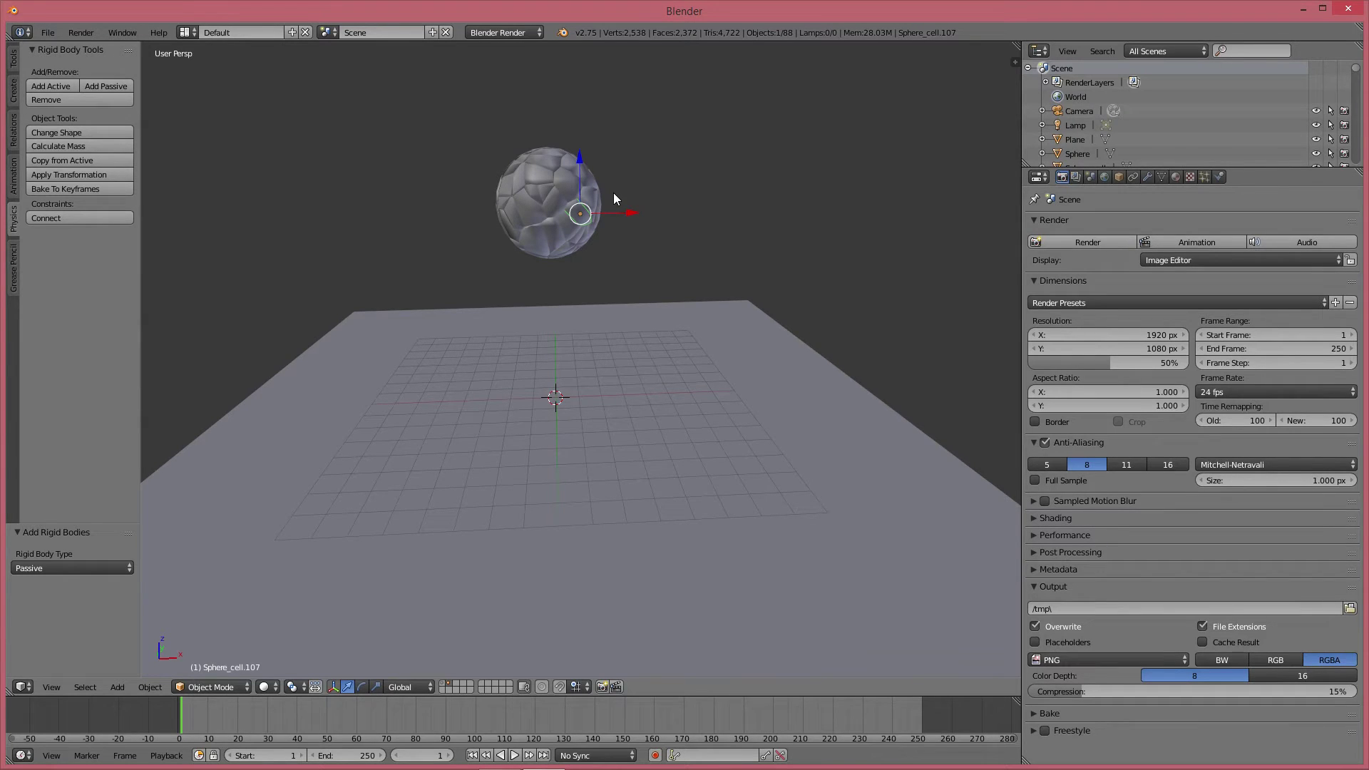
{"action": "key", "text": "alt+a"}
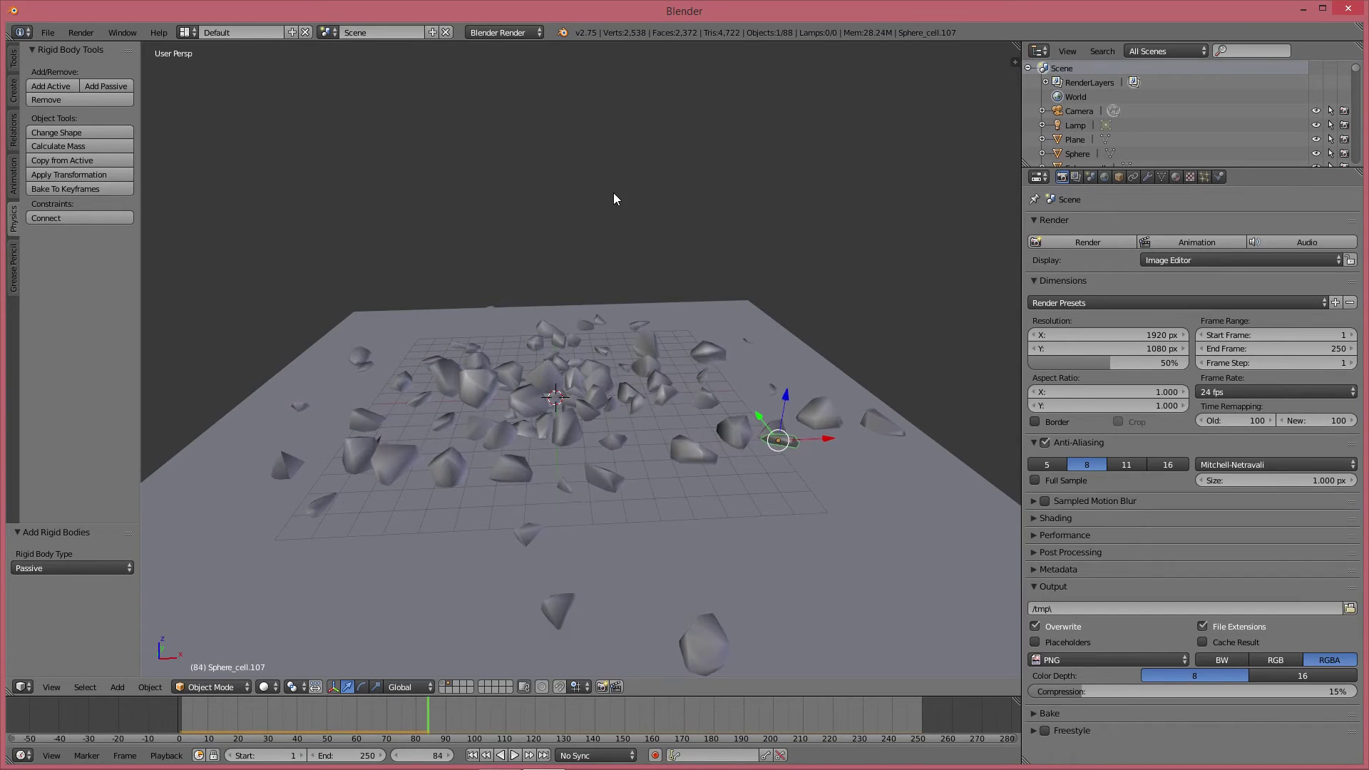
{"action": "scroll", "coordinate": [538, 269], "scroll_direction": "down", "scroll_amount": 3}
{"action": "middle_click_drag", "start_coordinate": [538, 269], "coordinate": [445, 568]}
{"action": "left_click_drag", "start_coordinate": [432, 714], "coordinate": [163, 716]}
{"action": "key", "text": "alt+a"}
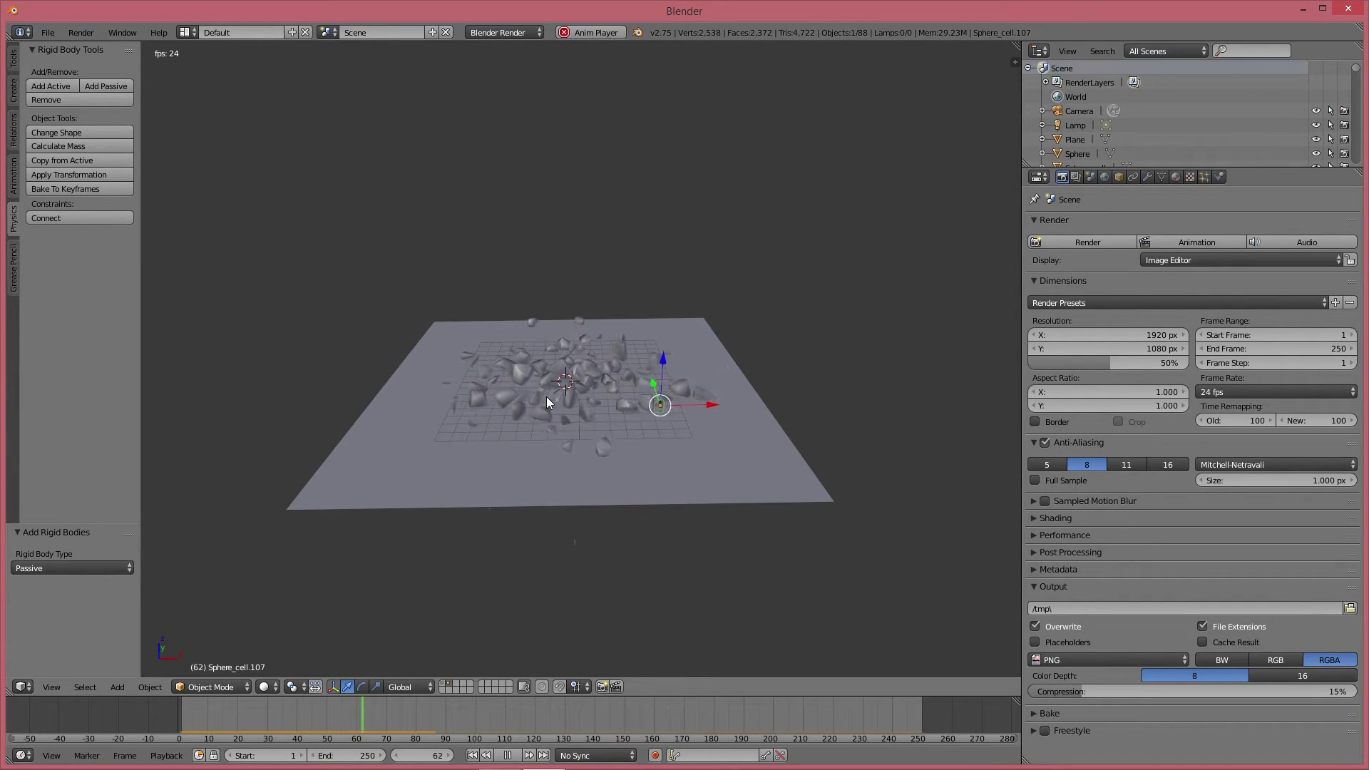
{"action": "key", "text": "Escape"}
Scrub the simulation to frame 72 and inspect how the fragments are scattered
{"action": "left_click_drag", "start_coordinate": [187, 713], "coordinate": [334, 713]}
{"action": "scroll", "coordinate": [680, 366], "scroll_direction": "up", "scroll_amount": 3}
{"action": "middle_click_drag", "start_coordinate": [680, 366], "coordinate": [345, 665]}
{"action": "scroll", "coordinate": [503, 535], "scroll_direction": "down", "scroll_amount": 4}
{"action": "left_click_drag", "start_coordinate": [328, 720], "coordinate": [393, 706]}
{"action": "scroll", "coordinate": [618, 417], "scroll_direction": "down", "scroll_amount": 3}
{"action": "middle_click_drag", "start_coordinate": [618, 417], "coordinate": [665, 425]}
{"action": "scroll", "coordinate": [438, 449], "scroll_direction": "up", "scroll_amount": 4}
{"action": "middle_click_drag", "start_coordinate": [438, 450], "coordinate": [479, 413]}
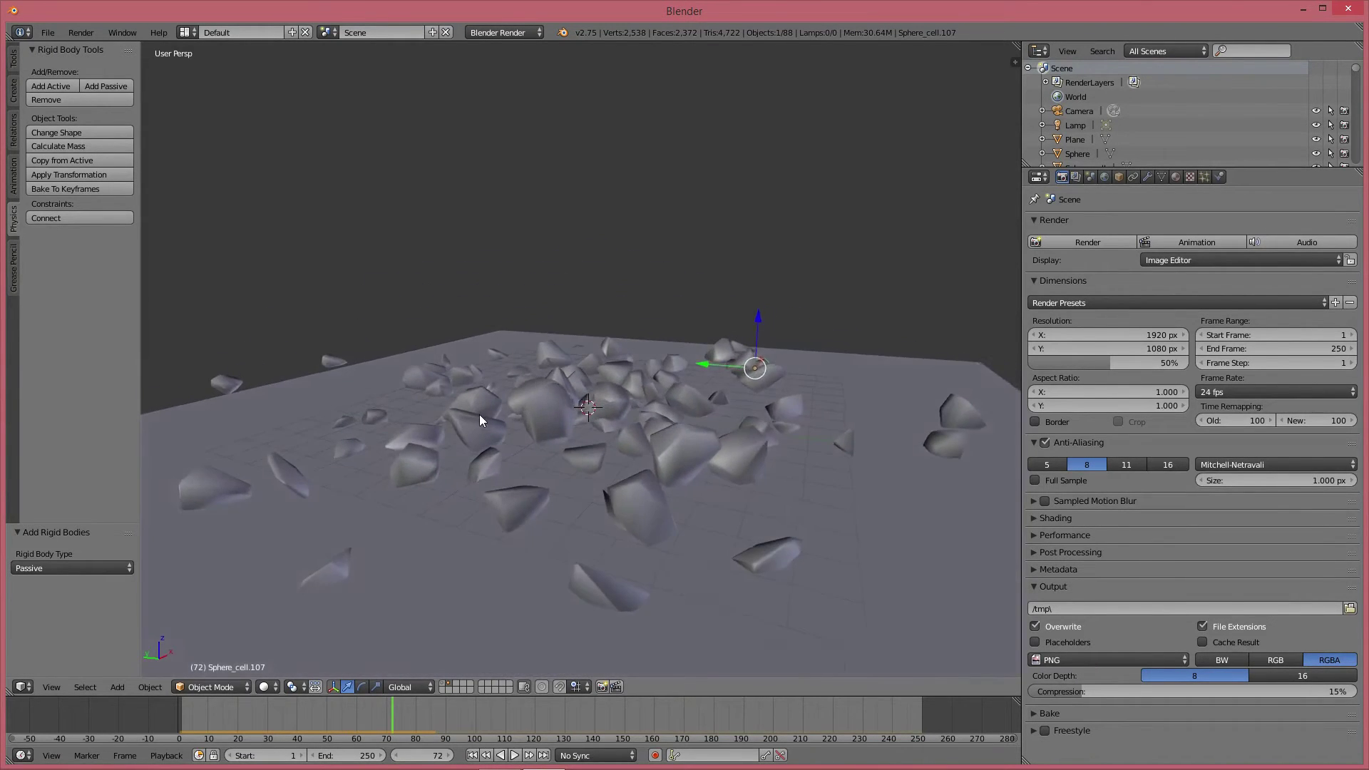
Select the ground plane and hide it so that only the scattered fragments are shown
{"action": "right_click", "coordinate": [341, 573]}
{"action": "middle_click_drag", "start_coordinate": [456, 549], "coordinate": [494, 492]}
{"action": "middle_click_drag", "start_coordinate": [495, 393], "coordinate": [722, 291]}
{"action": "right_click", "coordinate": [595, 436]}
{"action": "right_click", "coordinate": [720, 292]}
{"action": "key", "text": "h"}
{"action": "scroll", "coordinate": [649, 405], "scroll_direction": "down", "scroll_amount": 4}
{"action": "middle_click_drag", "start_coordinate": [649, 406], "coordinate": [633, 374]}
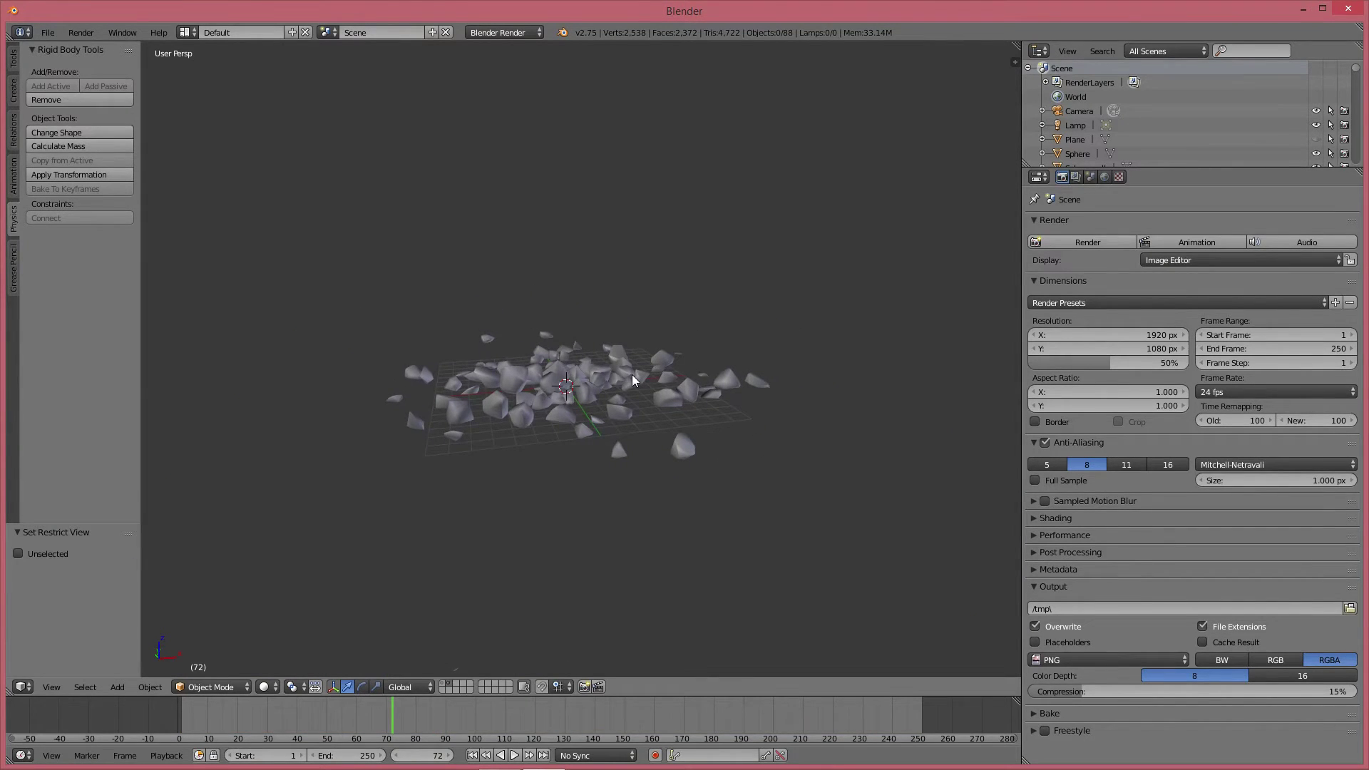
Try to circle-select all the scattered fragments
{"action": "key", "text": "c"}
{"action": "mouse_move", "coordinate": [508, 361]}
{"action": "left_mouse_down"}
{"action": "mouse_move", "coordinate": [431, 366]}
{"action": "mouse_move", "coordinate": [586, 416]}
{"action": "mouse_move", "coordinate": [737, 419]}
{"action": "left_mouse_up"}
{"action": "key", "text": "Escape"}
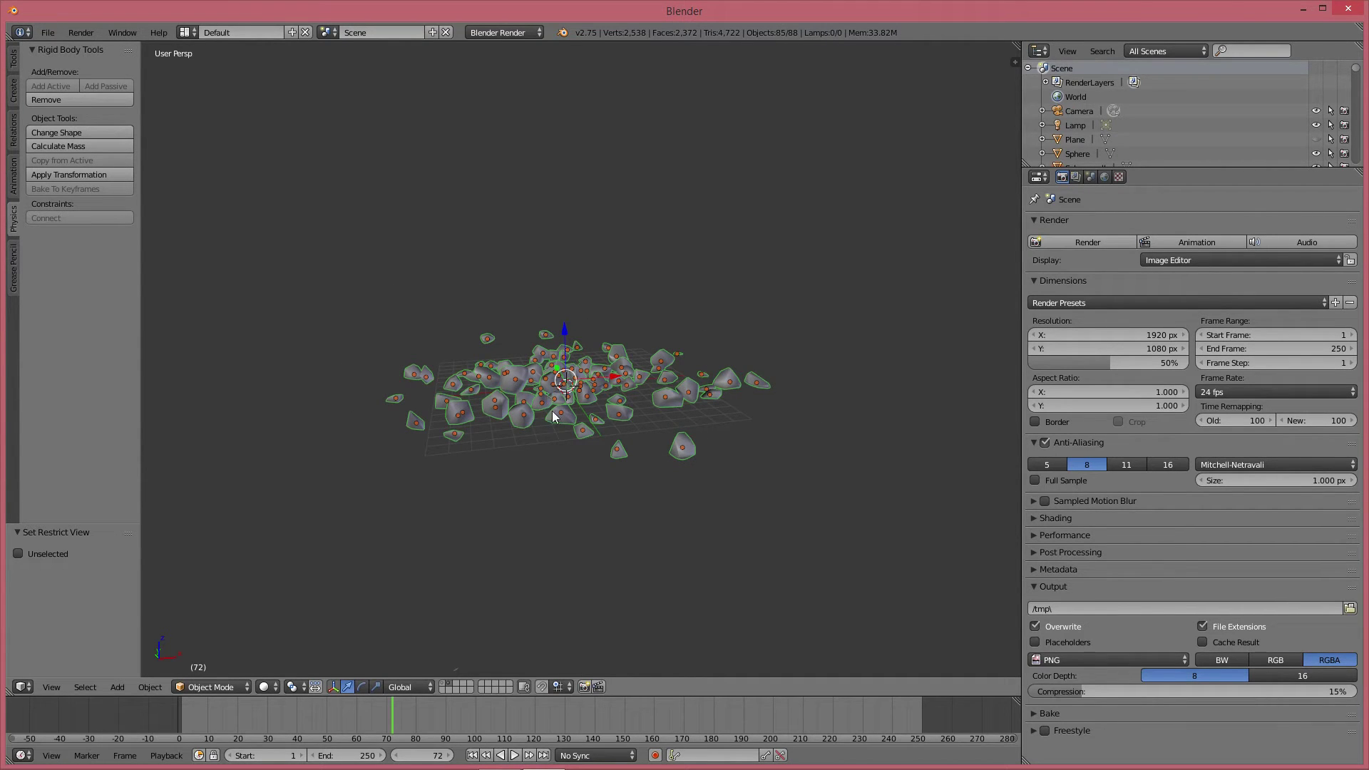
Select all fragments through their shared group and apply their simulated transformation
{"action": "right_click", "coordinate": [516, 414]}
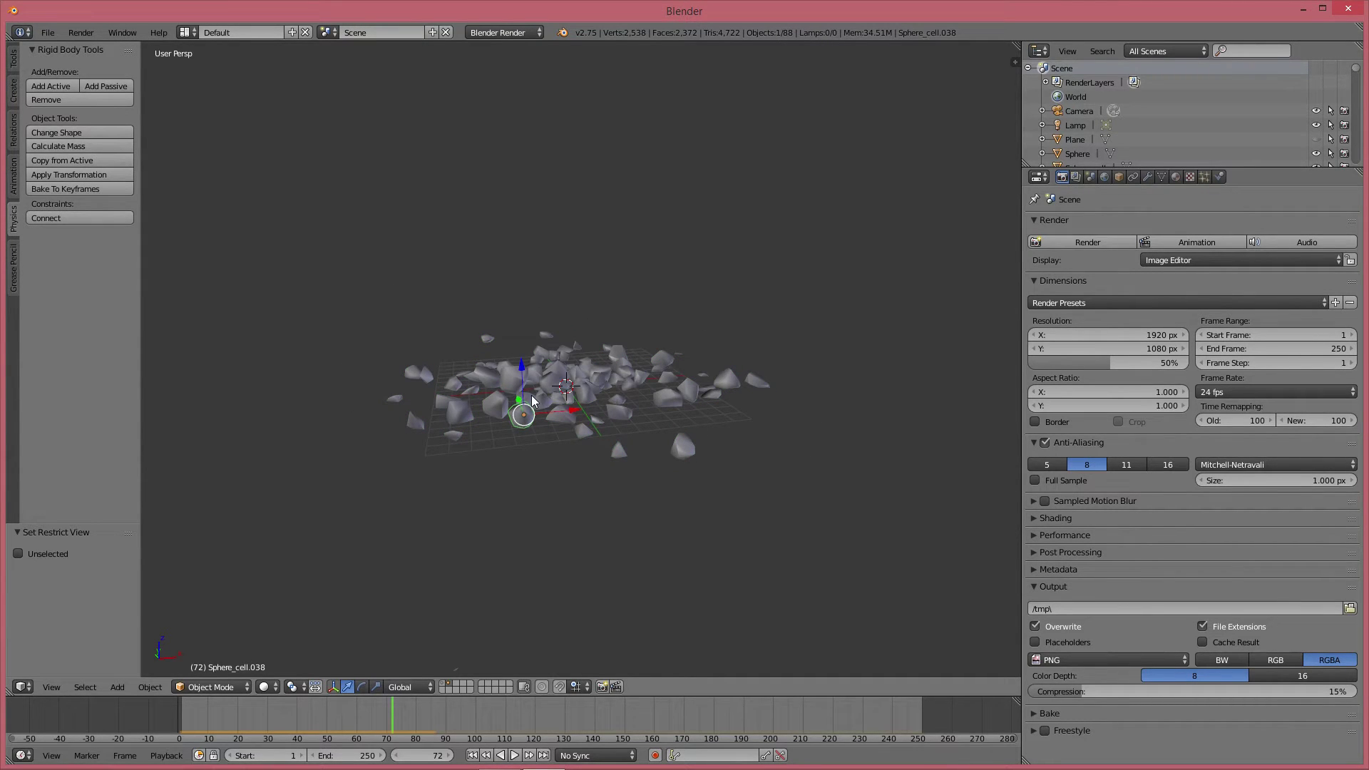
{"action": "key", "text": "shift+g"}
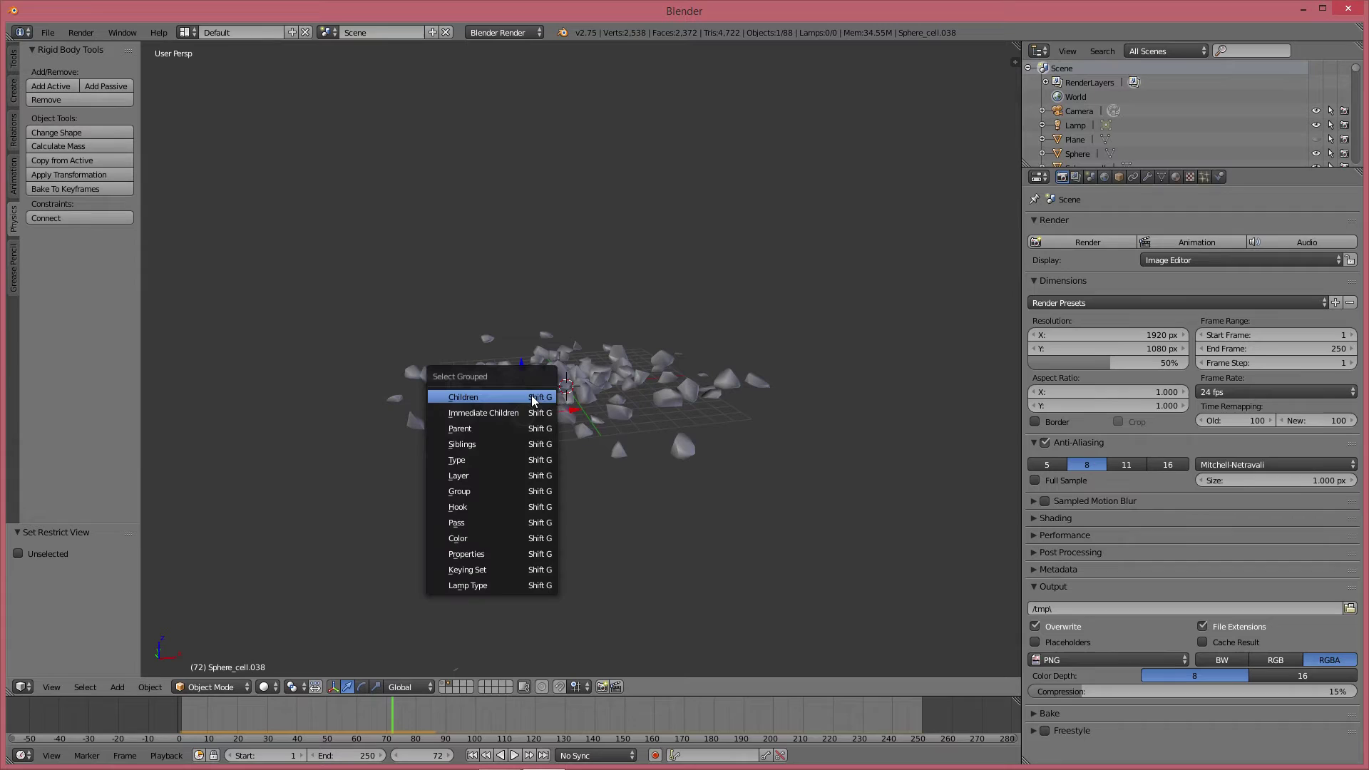
{"action": "left_click", "coordinate": [473, 491]}
{"action": "scroll", "coordinate": [563, 428], "scroll_direction": "up", "scroll_amount": 2}
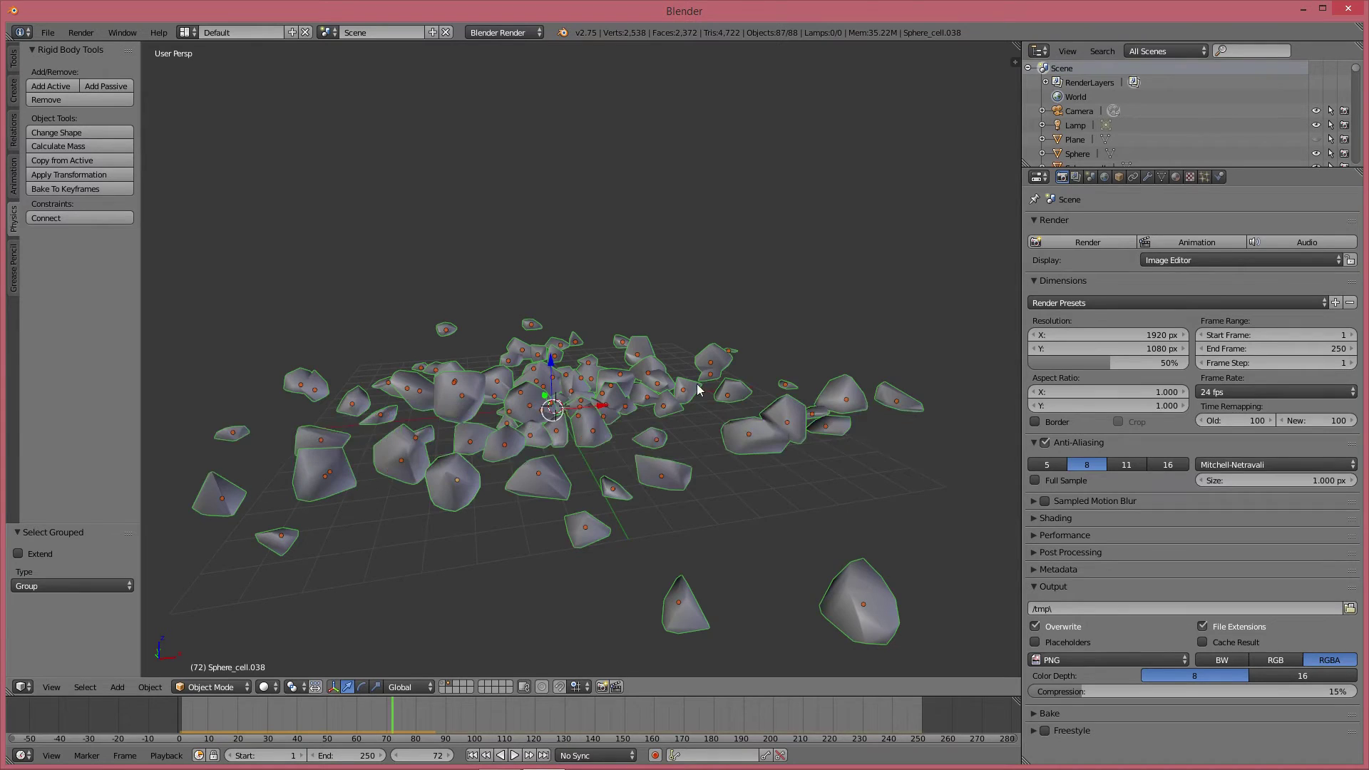
{"action": "left_click", "coordinate": [97, 176]}
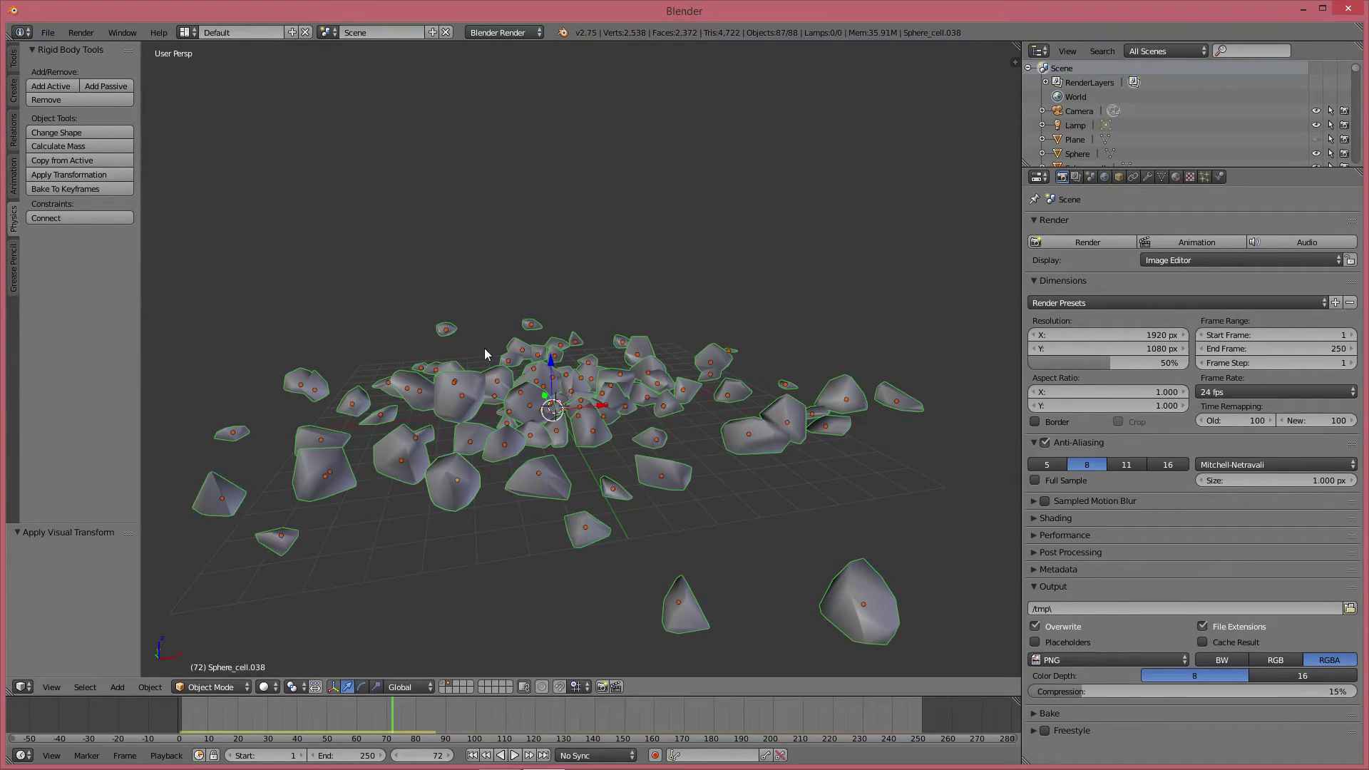
Join all the selected fragments into a single object
{"action": "scroll", "coordinate": [488, 349], "scroll_direction": "down", "scroll_amount": 1}
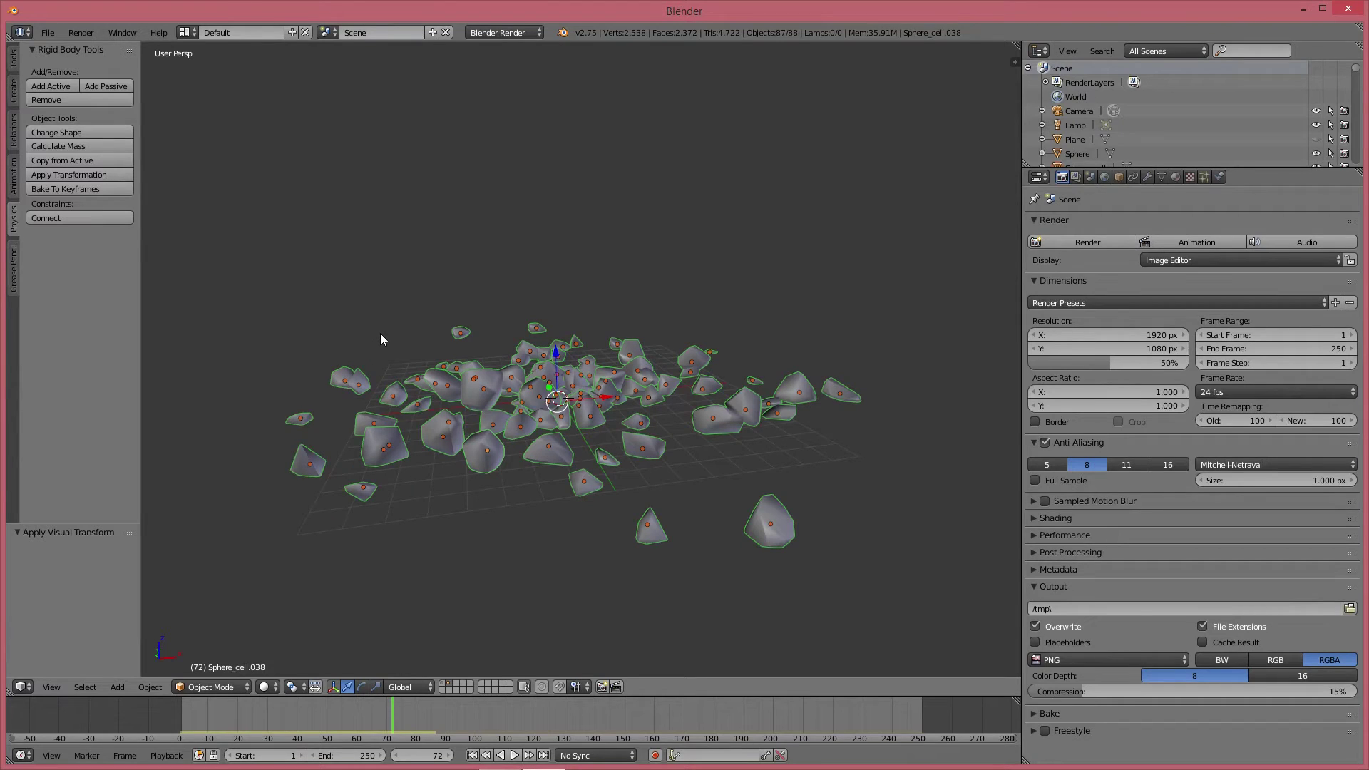
{"action": "key", "text": "ctrl+j"}
{"action": "middle_click_drag", "start_coordinate": [474, 330], "coordinate": [570, 375]}
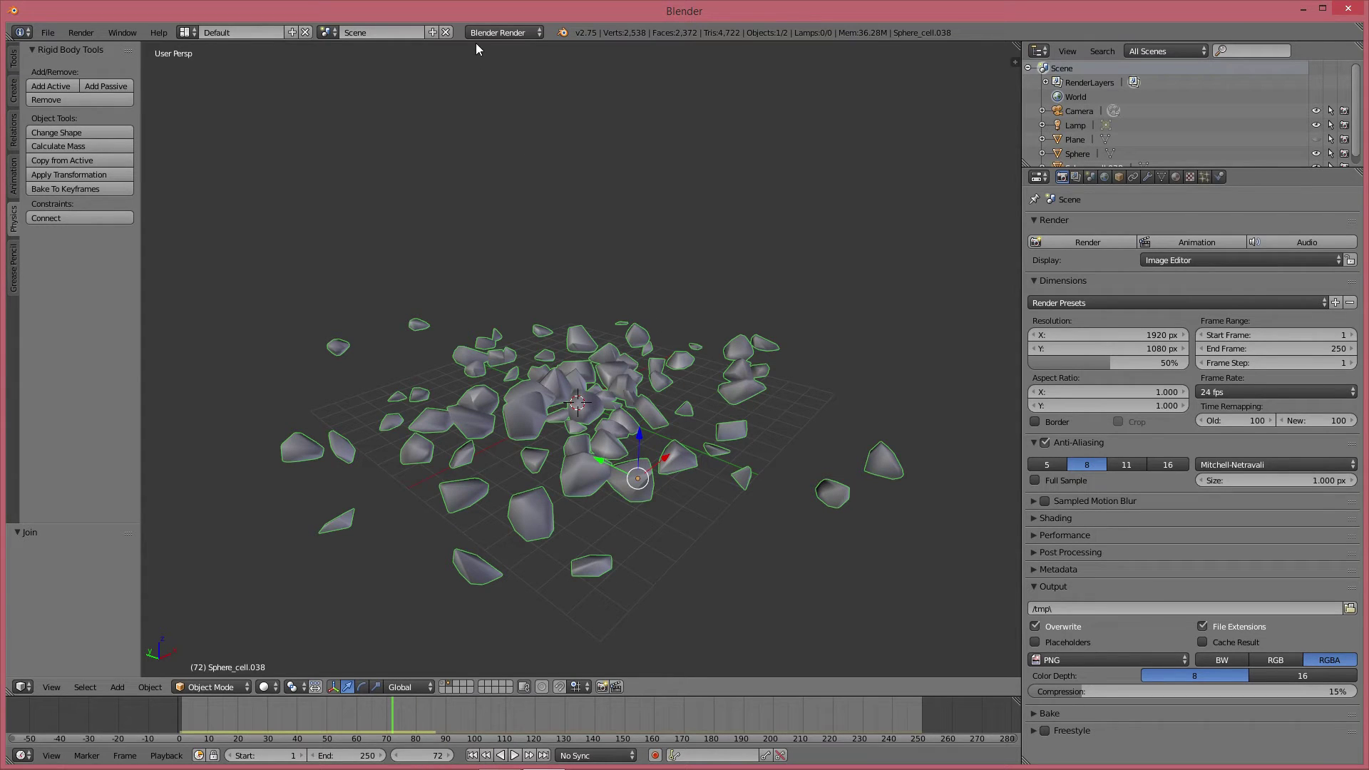
Switch the render engine to Cycles Render
{"action": "left_click", "coordinate": [492, 33]}
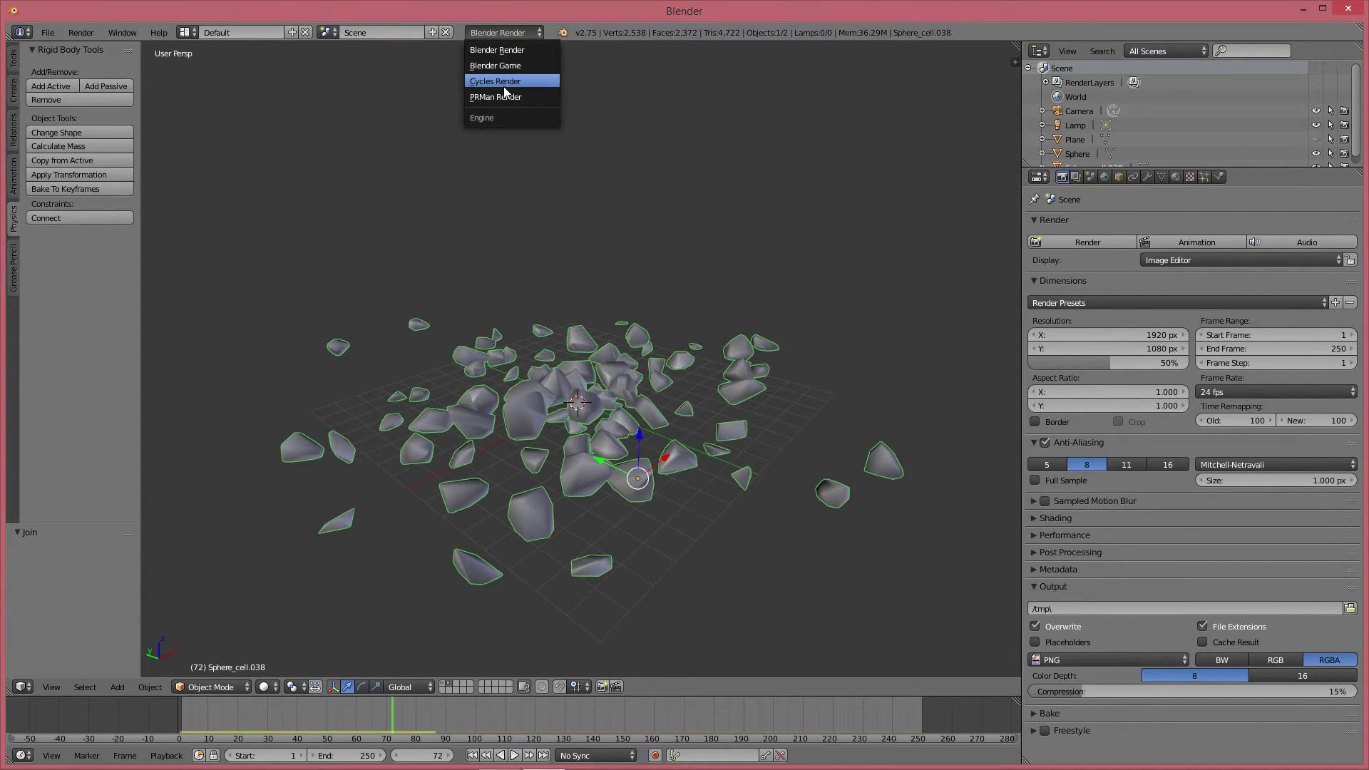
{"action": "left_click", "coordinate": [505, 84]}
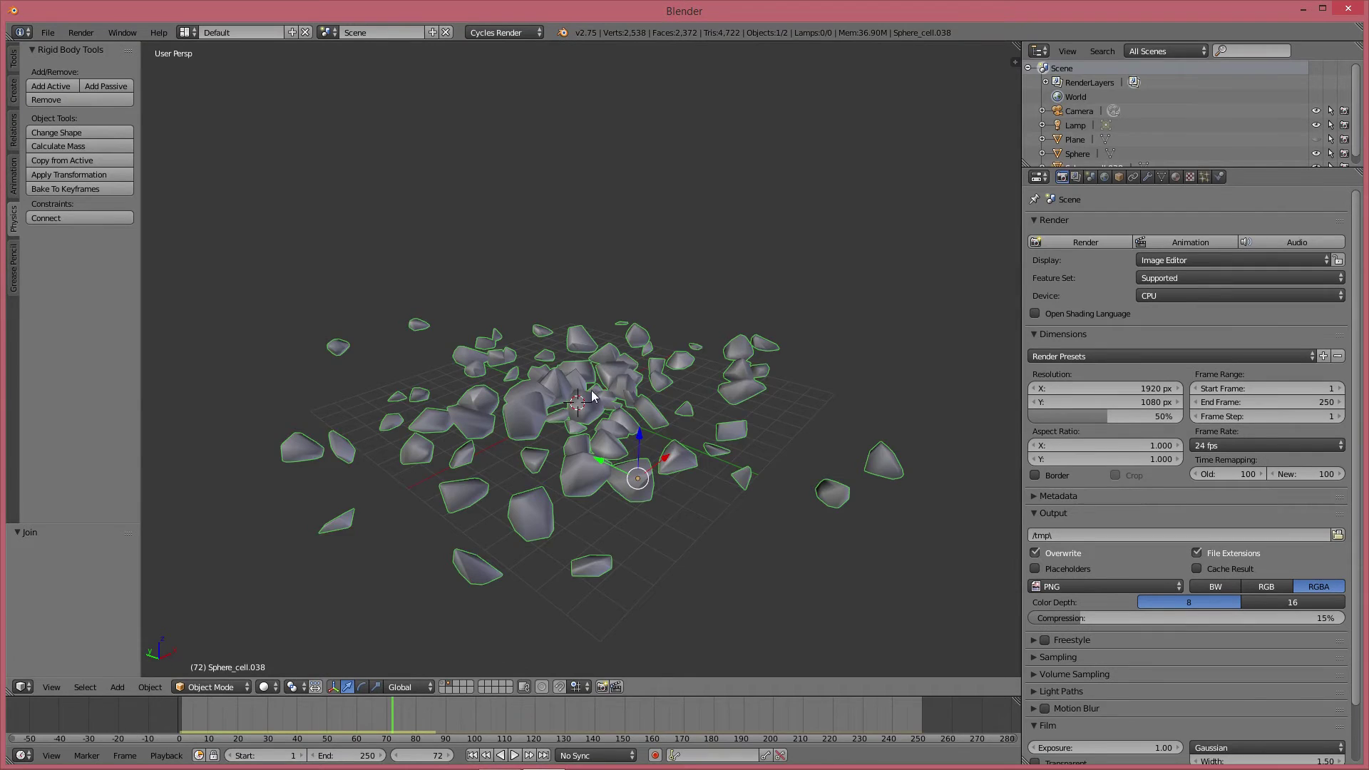
{"action": "scroll", "coordinate": [596, 394], "scroll_direction": "down", "scroll_amount": 3}
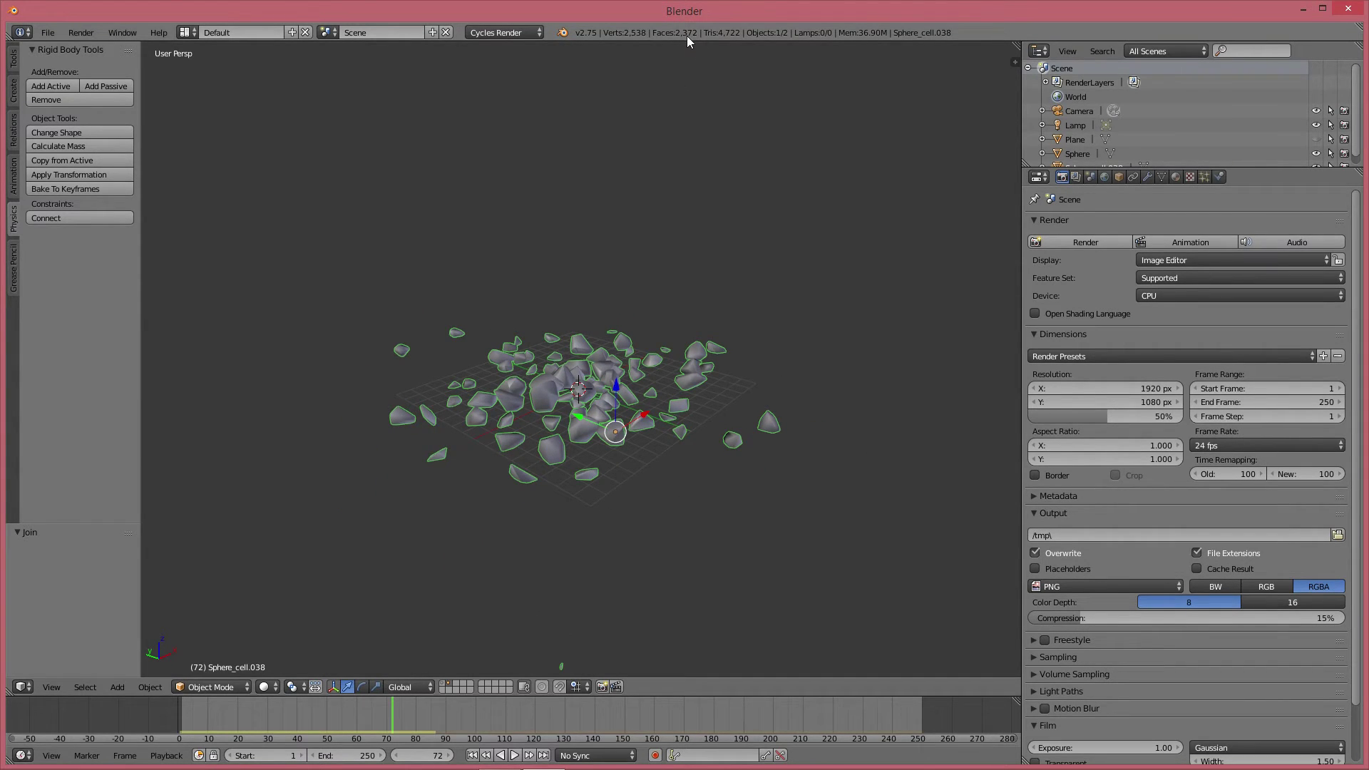
{"action": "middle_click_drag", "start_coordinate": [646, 335], "coordinate": [622, 344]}
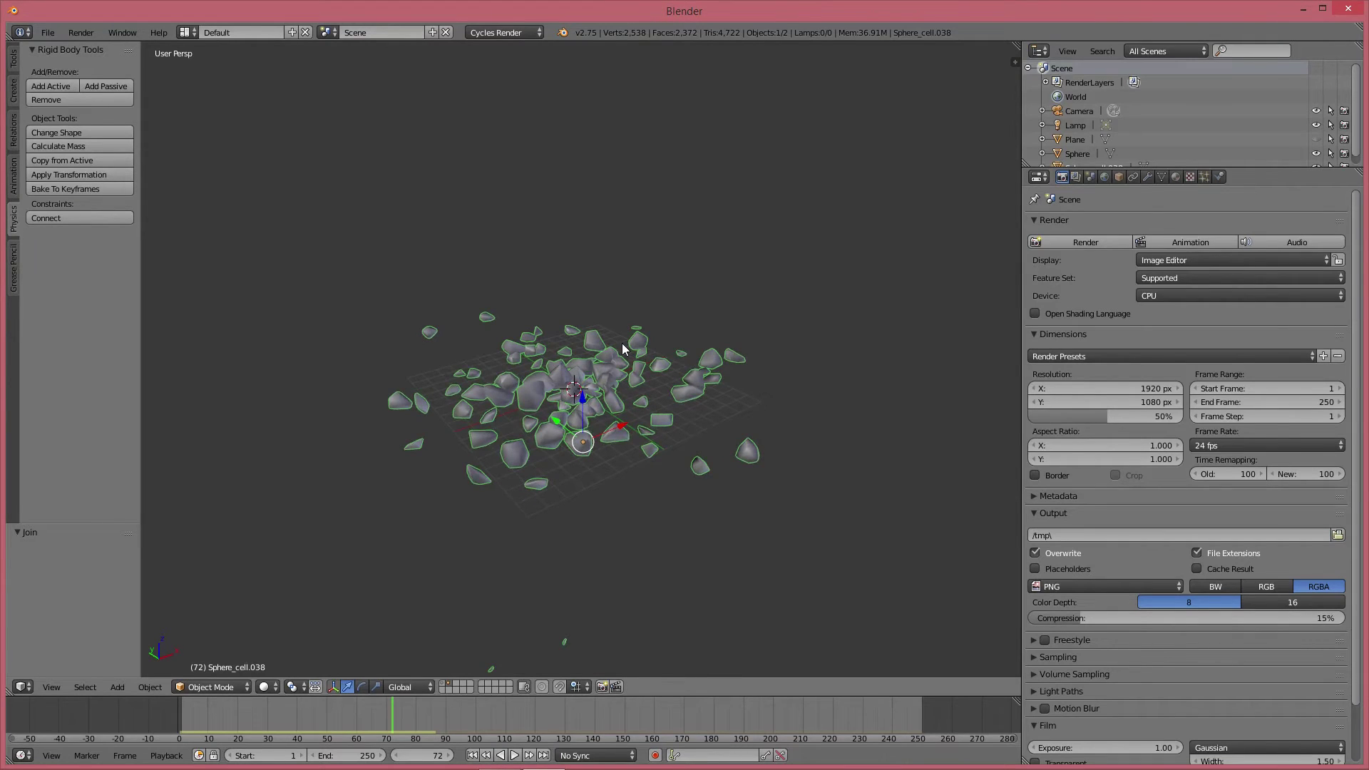
Unhide the ground plane and scale it up by a factor of about 1.6
{"action": "key", "text": "alt+h"}
{"action": "middle_click_drag", "start_coordinate": [622, 344], "coordinate": [574, 399]}
{"action": "right_click", "coordinate": [368, 562]}
{"action": "key", "text": "s"}
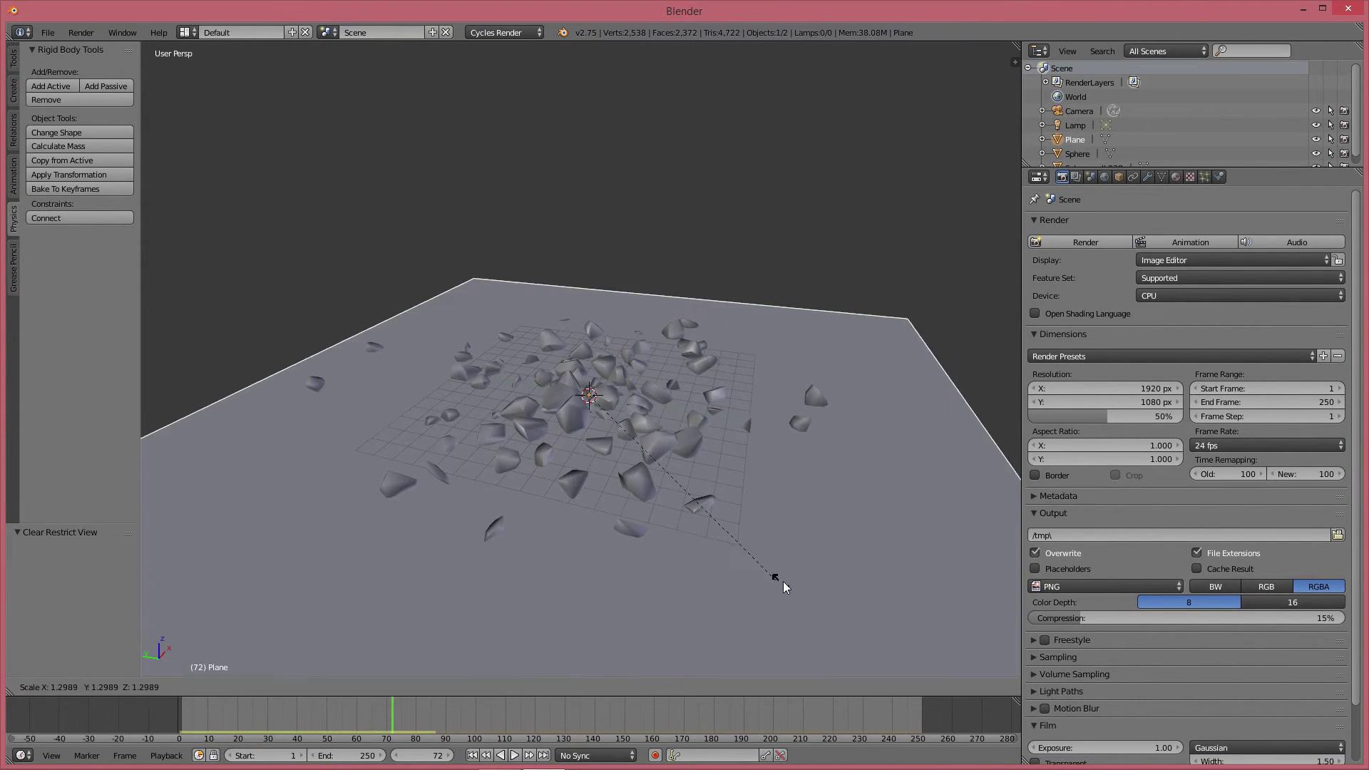
{"action": "left_click", "coordinate": [867, 568]}
{"action": "middle_click_drag", "start_coordinate": [636, 461], "coordinate": [646, 467]}
{"action": "scroll", "coordinate": [640, 468], "scroll_direction": "down", "scroll_amount": 3}
{"action": "scroll", "coordinate": [630, 464], "scroll_direction": "up", "scroll_amount": 4}
Select the joined rocks, change the Properties area to the UV/Image Editor and widen it to nearly half the window
{"action": "right_click", "coordinate": [611, 404]}
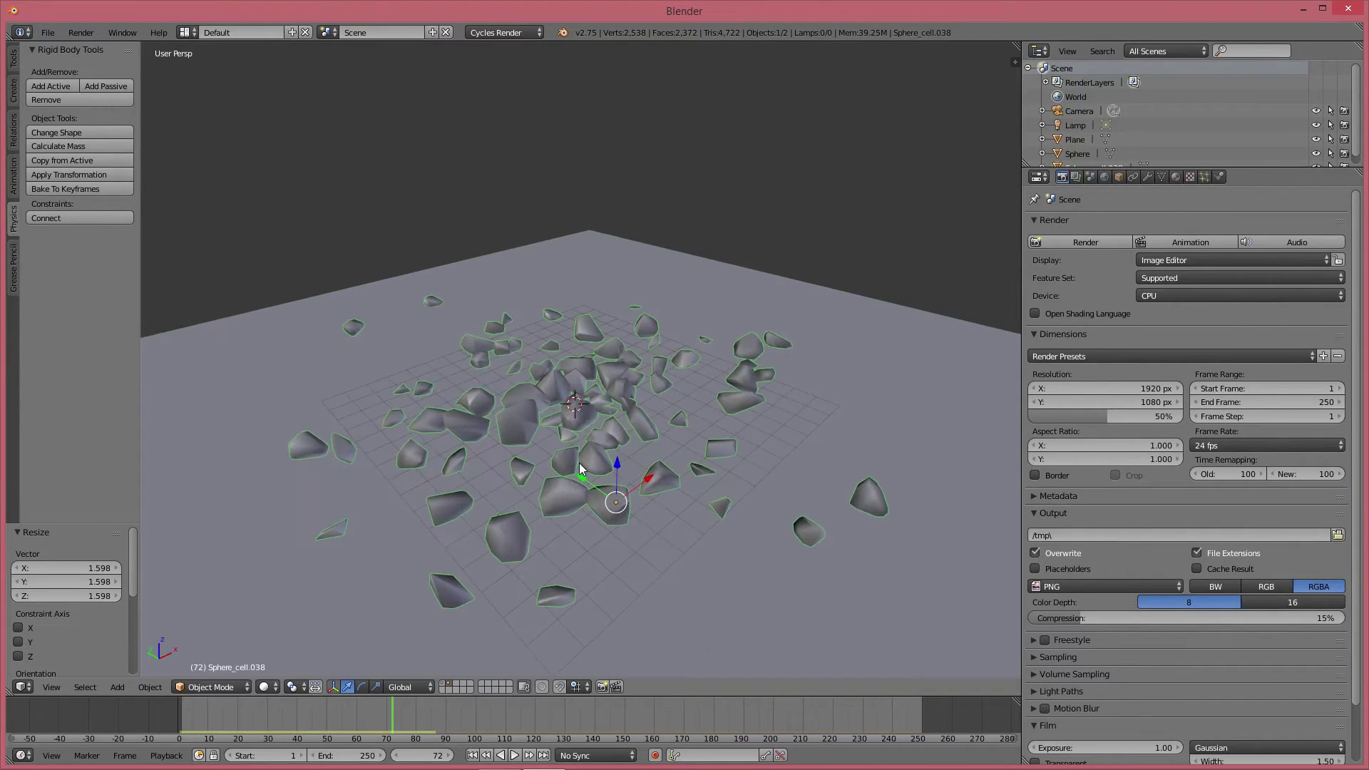
{"action": "left_click_drag", "start_coordinate": [1021, 278], "coordinate": [931, 278]}
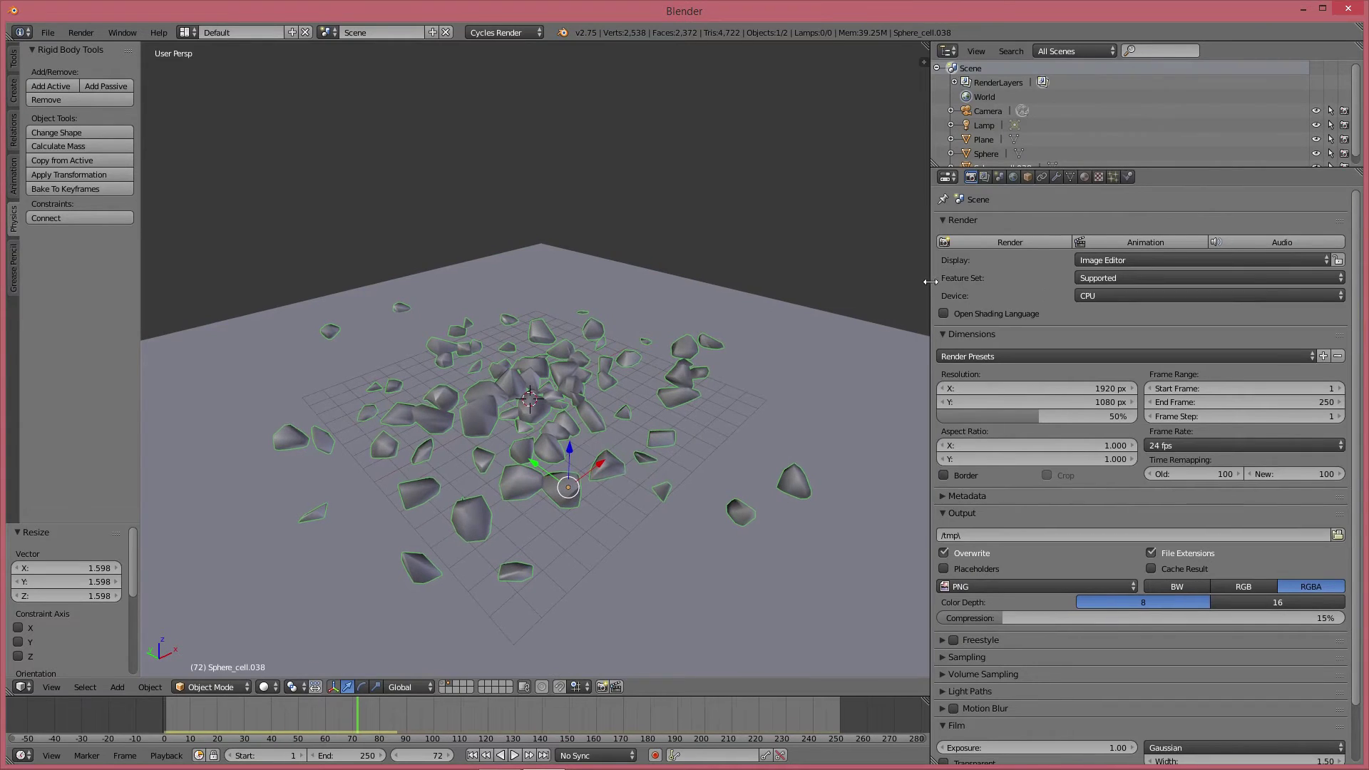
{"action": "left_click", "coordinate": [948, 176]}
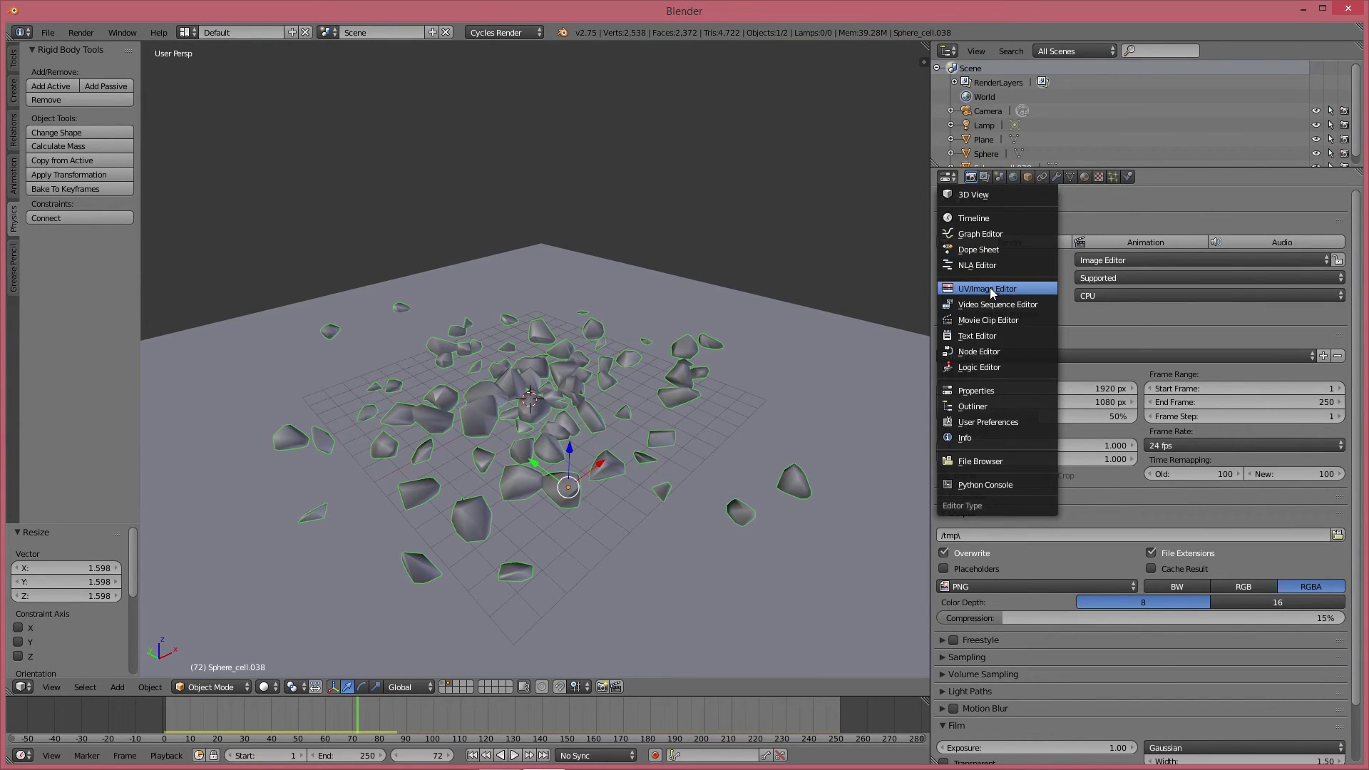
{"action": "left_click", "coordinate": [991, 288]}
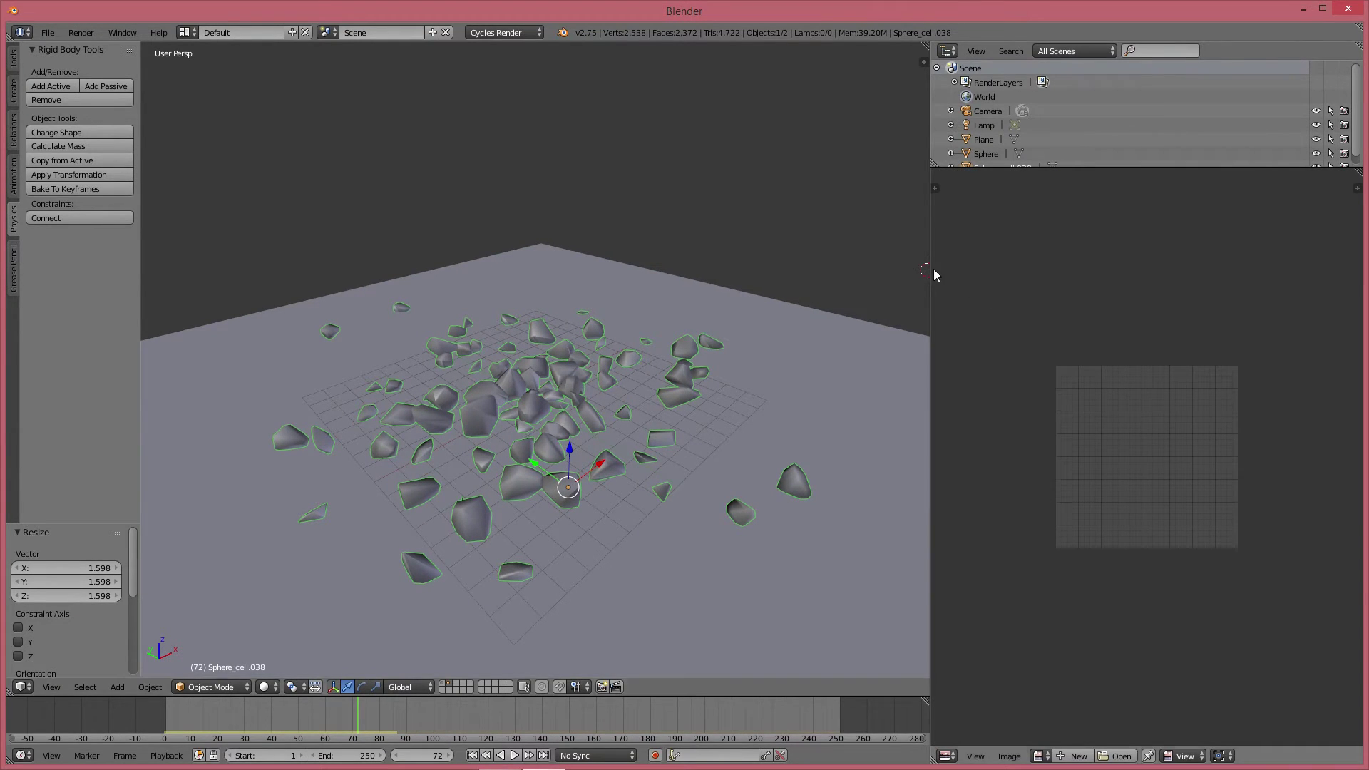
{"action": "left_click_drag", "start_coordinate": [930, 270], "coordinate": [773, 270]}
{"action": "scroll", "coordinate": [1070, 553], "scroll_direction": "up", "scroll_amount": 4}
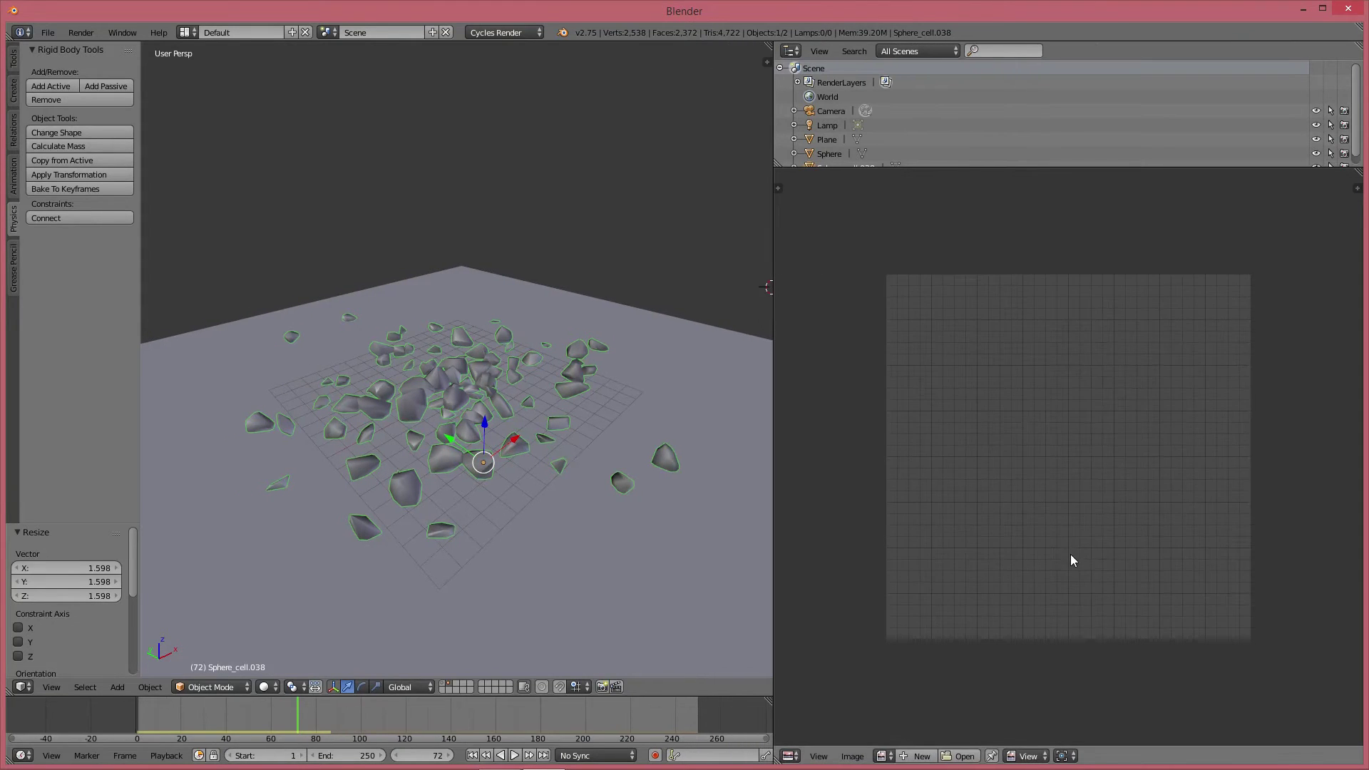
{"action": "middle_click_drag", "start_coordinate": [499, 439], "coordinate": [533, 444]}
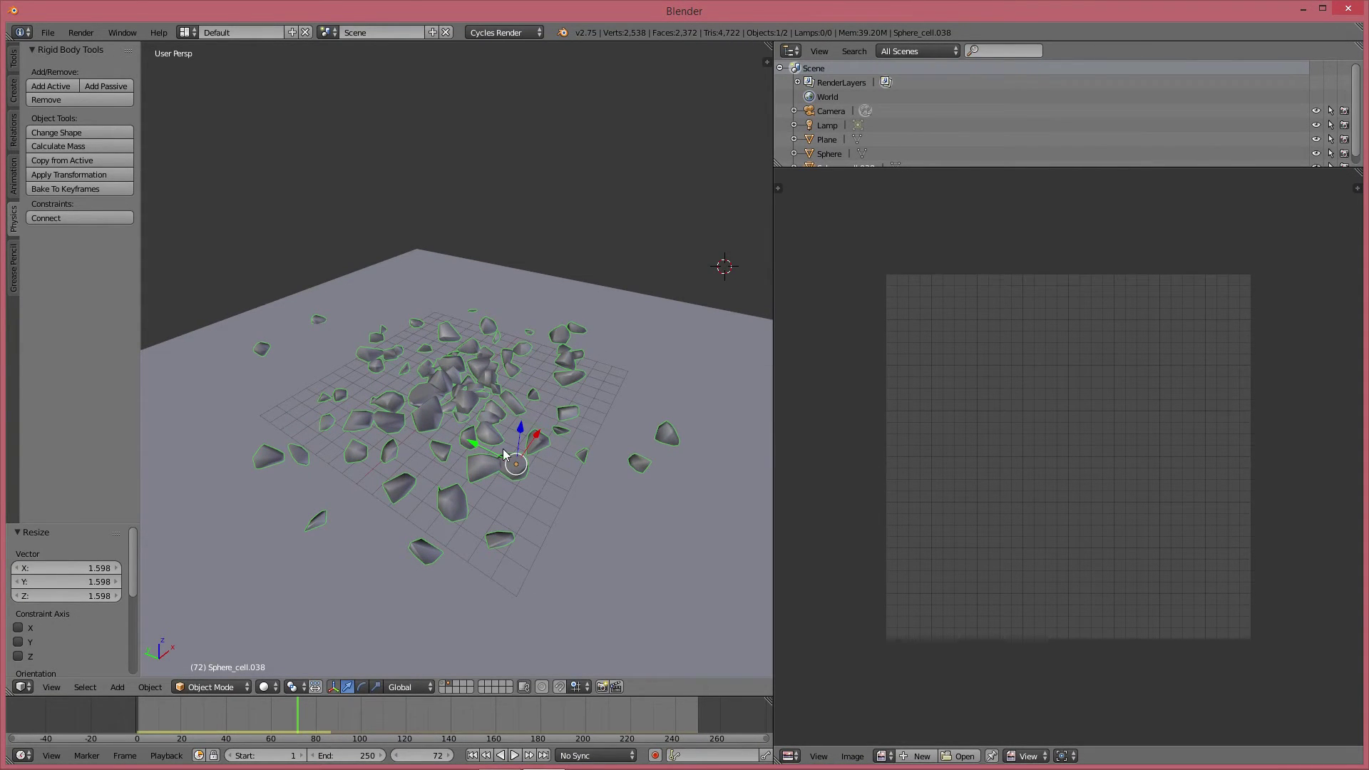
{"action": "scroll", "coordinate": [427, 524], "scroll_direction": "up", "scroll_amount": 2}
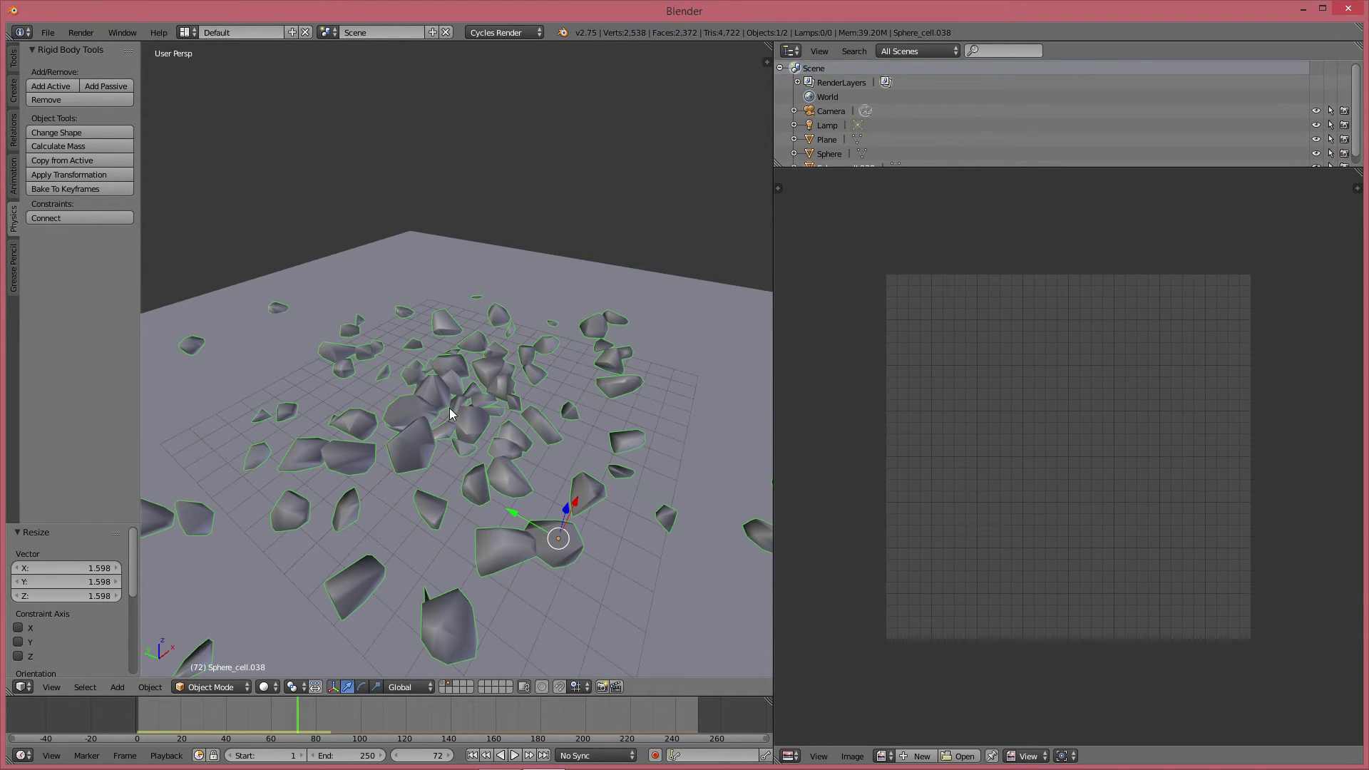
{"action": "right_click", "coordinate": [400, 446]}
{"action": "key", "text": "ctrl+z"}
{"action": "scroll", "coordinate": [417, 463], "scroll_direction": "up", "scroll_amount": 2}
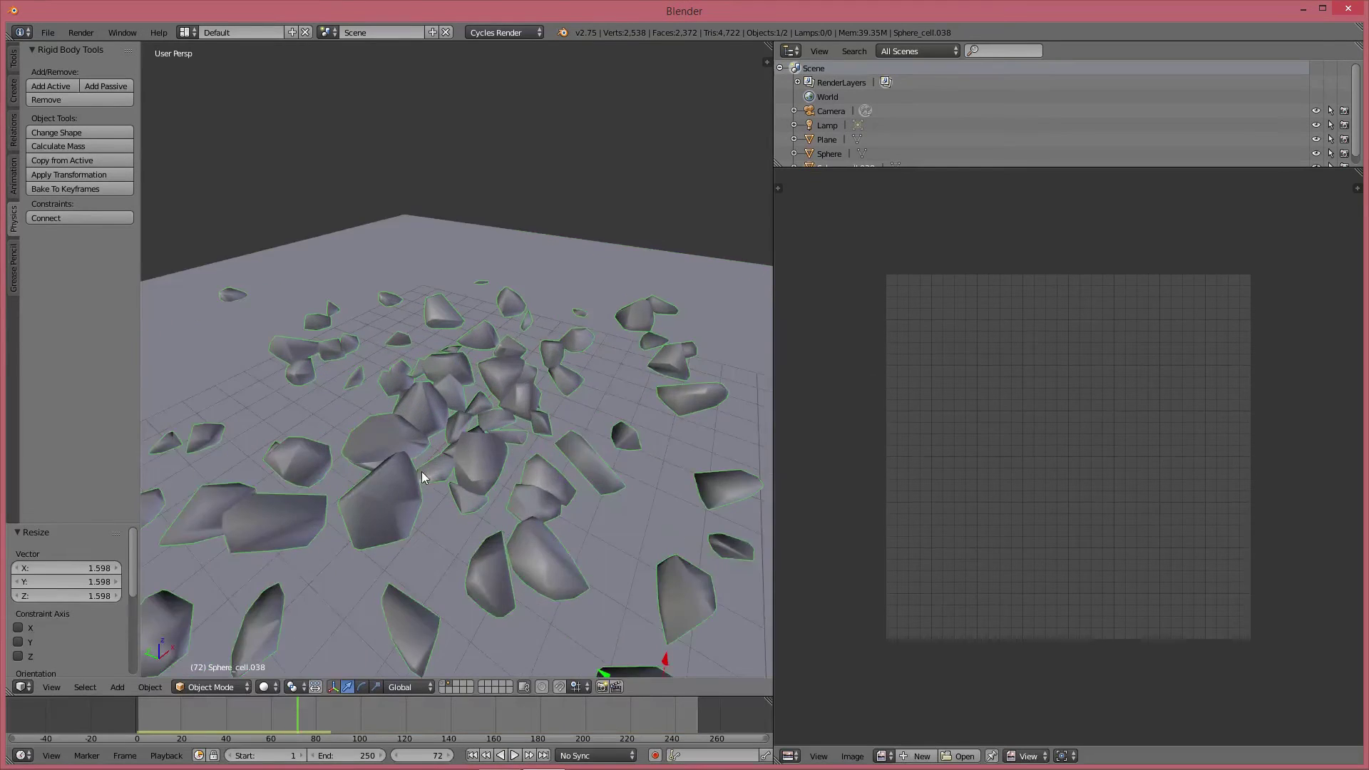
{"action": "middle_click_drag", "start_coordinate": [422, 472], "coordinate": [400, 506]}
{"action": "scroll", "coordinate": [459, 486], "scroll_direction": "down", "scroll_amount": 4}
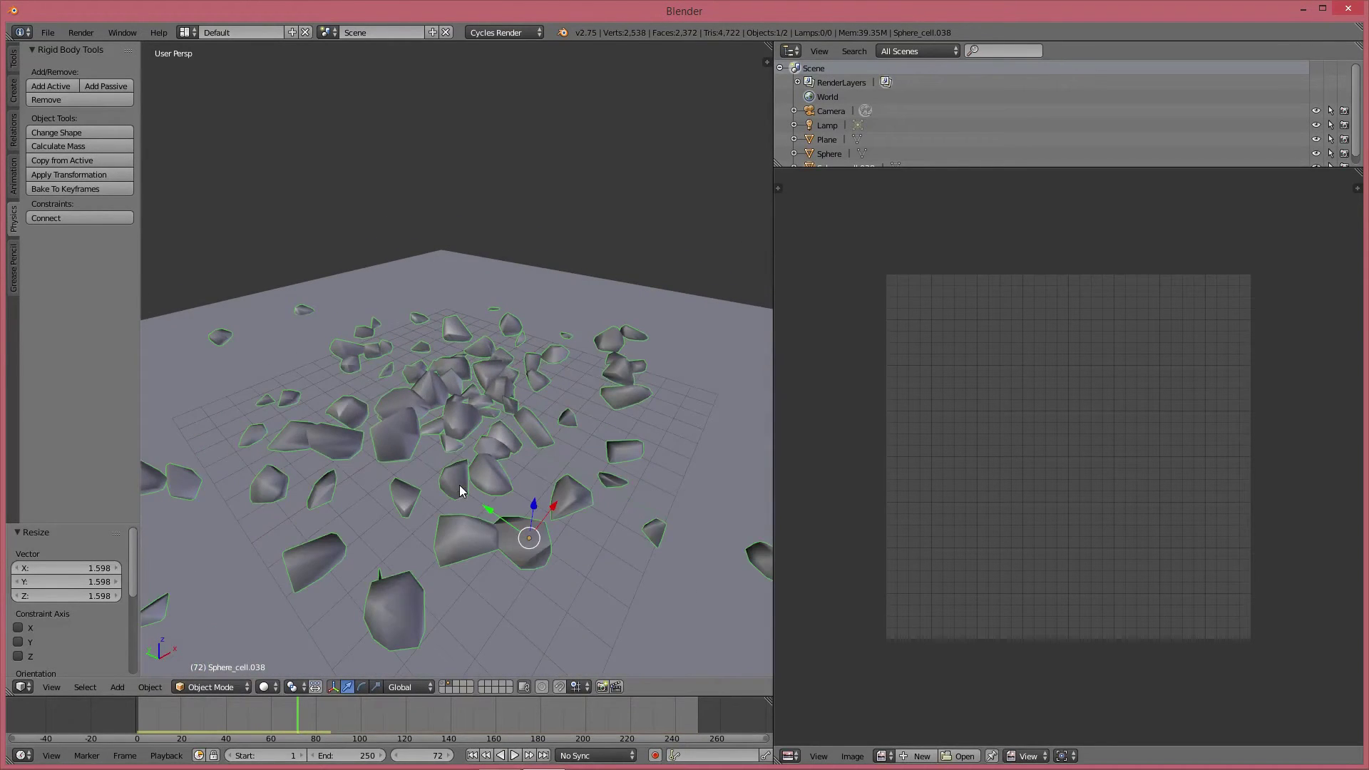
Switch the joined rocks object to Edit Mode with its entire mesh selected
{"action": "key", "text": "KP_2"}
{"action": "middle_click_drag", "start_coordinate": [451, 484], "coordinate": [419, 508]}
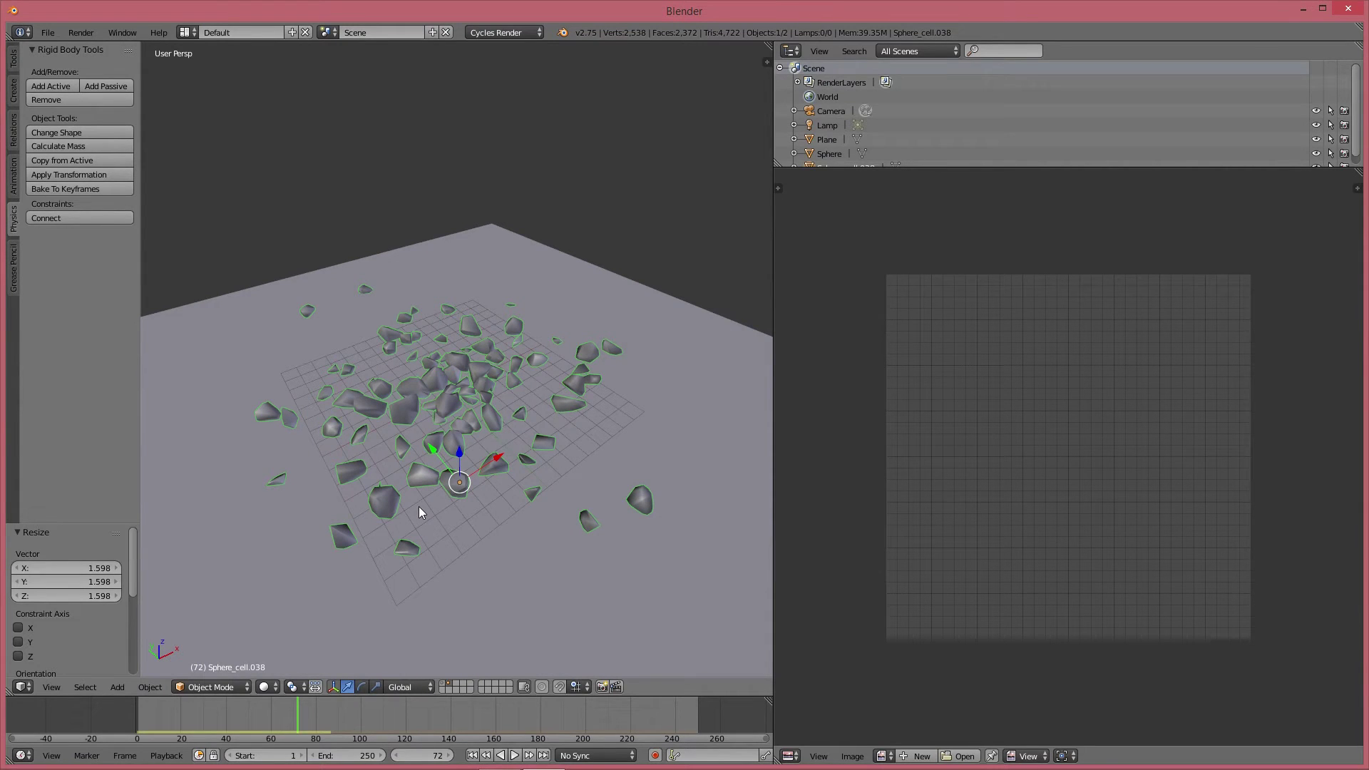
{"action": "scroll", "coordinate": [418, 506], "scroll_direction": "up", "scroll_amount": 2}
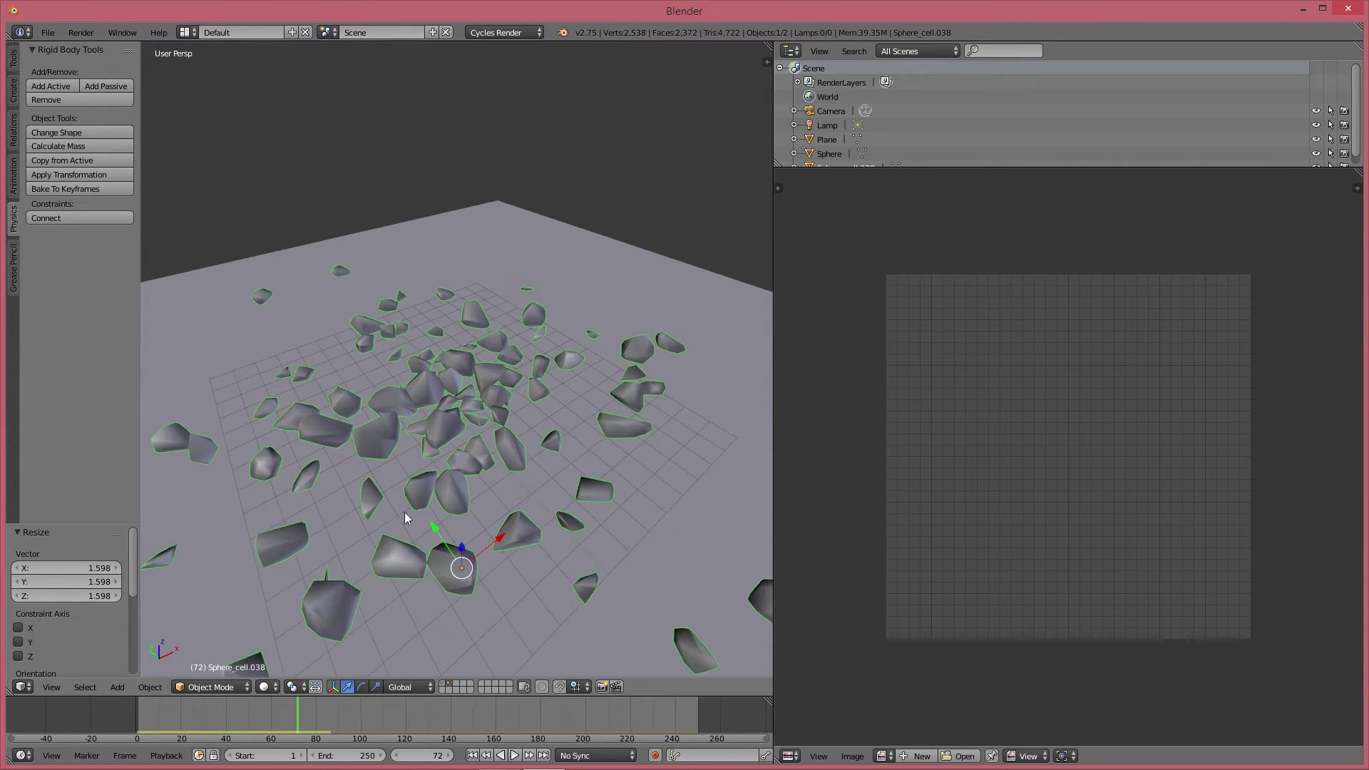
{"action": "middle_click_drag", "start_coordinate": [405, 512], "coordinate": [460, 503]}
{"action": "scroll", "coordinate": [469, 503], "scroll_direction": "up", "scroll_amount": 2}
{"action": "middle_click_drag", "start_coordinate": [497, 485], "coordinate": [443, 493]}
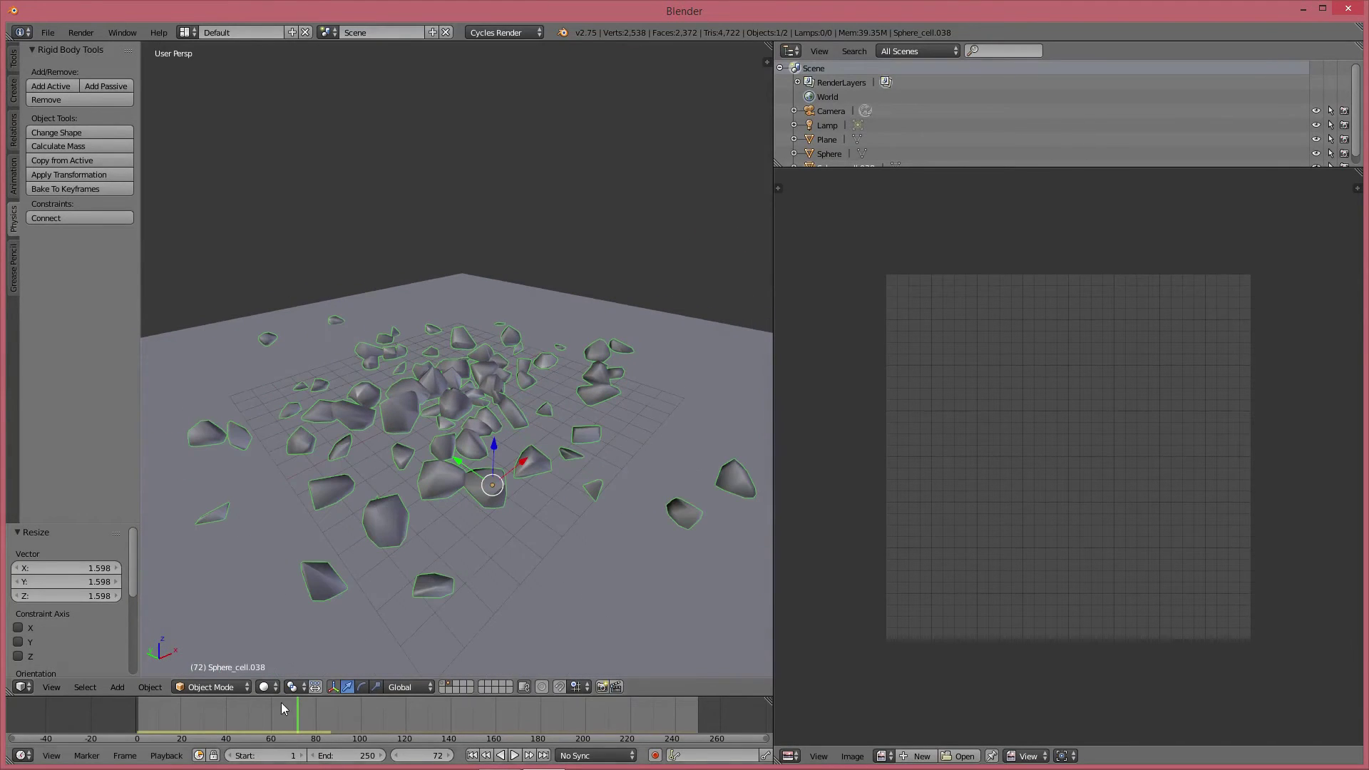
{"action": "left_click", "coordinate": [227, 690]}
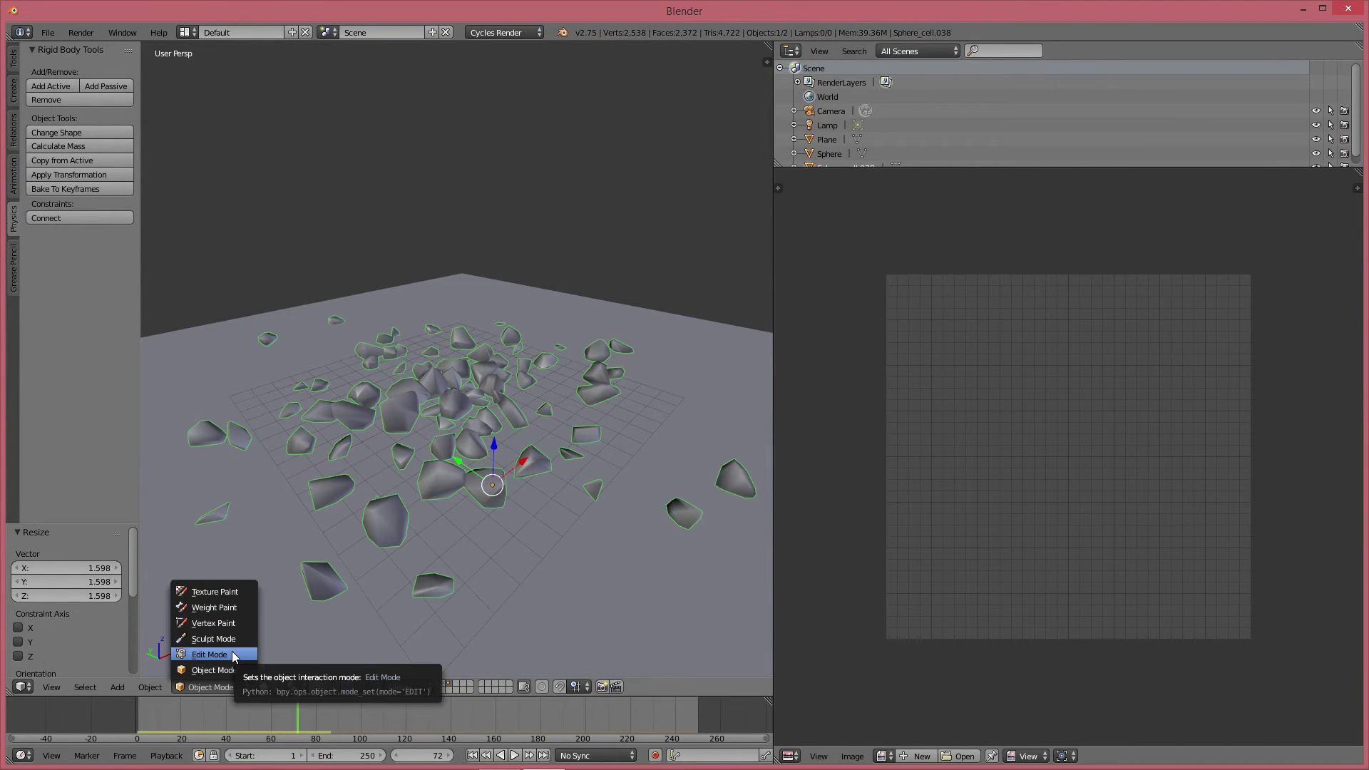
{"action": "left_click", "coordinate": [210, 655]}
{"action": "scroll", "coordinate": [528, 517], "scroll_direction": "up", "scroll_amount": 4}
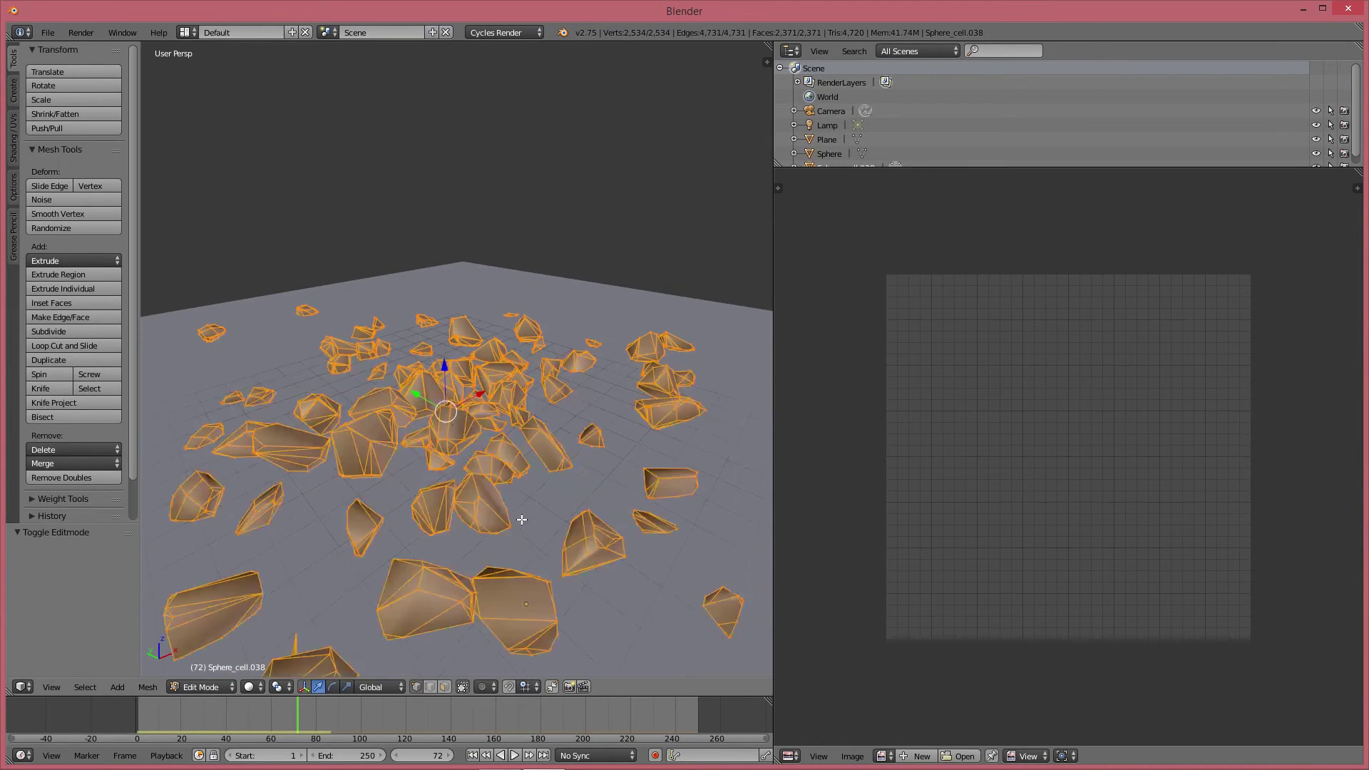
{"action": "key", "text": "a"}
{"action": "key", "text": "a"}
{"action": "scroll", "coordinate": [527, 487], "scroll_direction": "down", "scroll_amount": 4}
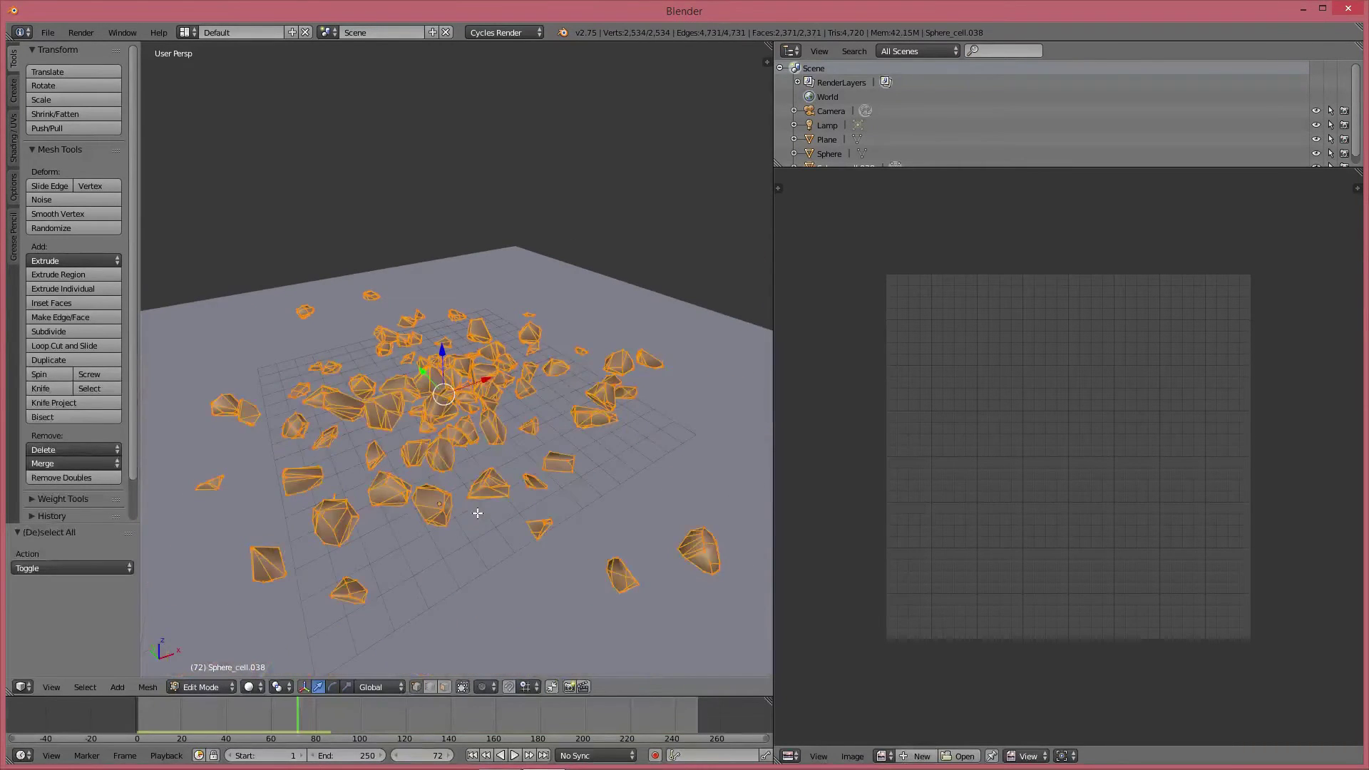
{"action": "mouse_move", "coordinate": [481, 506]}
{"action": "middle_mouse_down"}
{"action": "mouse_move", "coordinate": [498, 504]}
{"action": "mouse_move", "coordinate": [486, 507]}
{"action": "middle_mouse_up"}
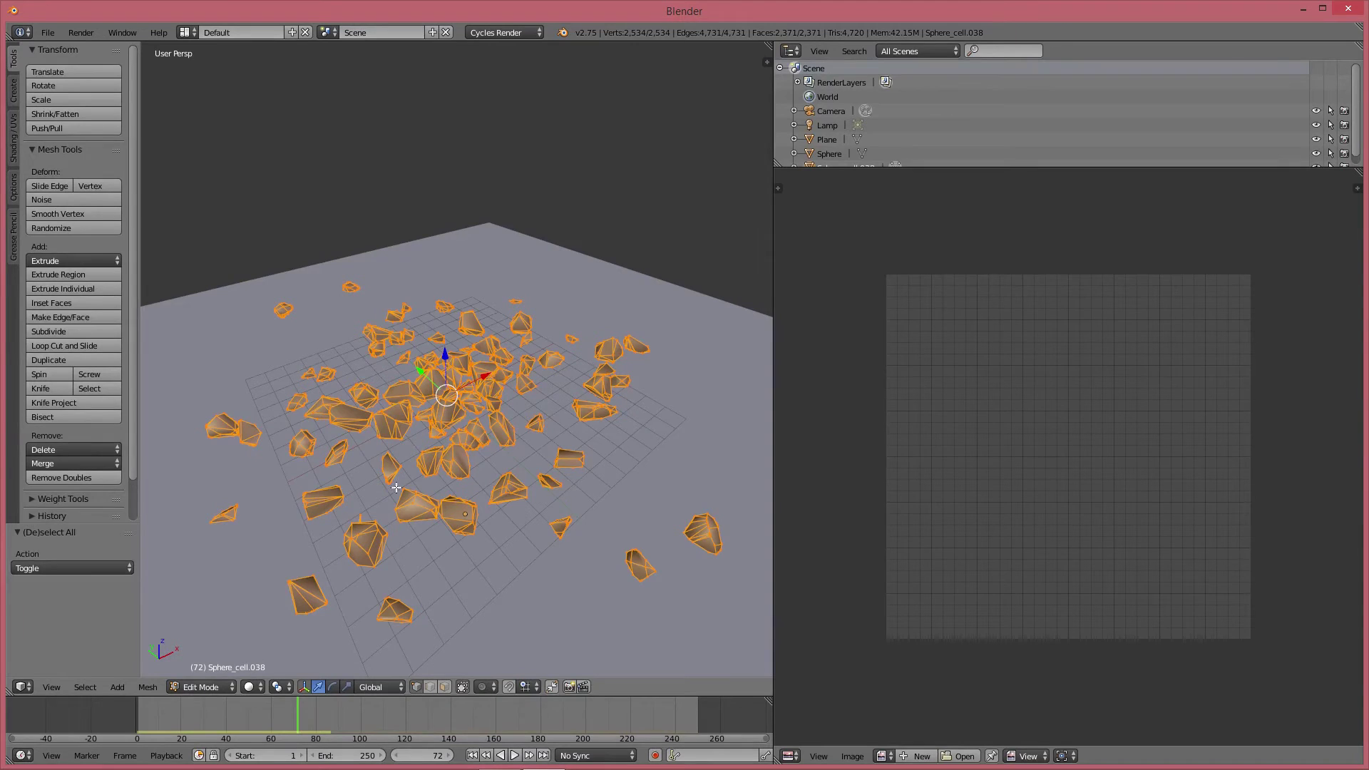
Unwrap the selected rocks with Smart UV Project, using an angle limit of 89
{"action": "key", "text": "u"}
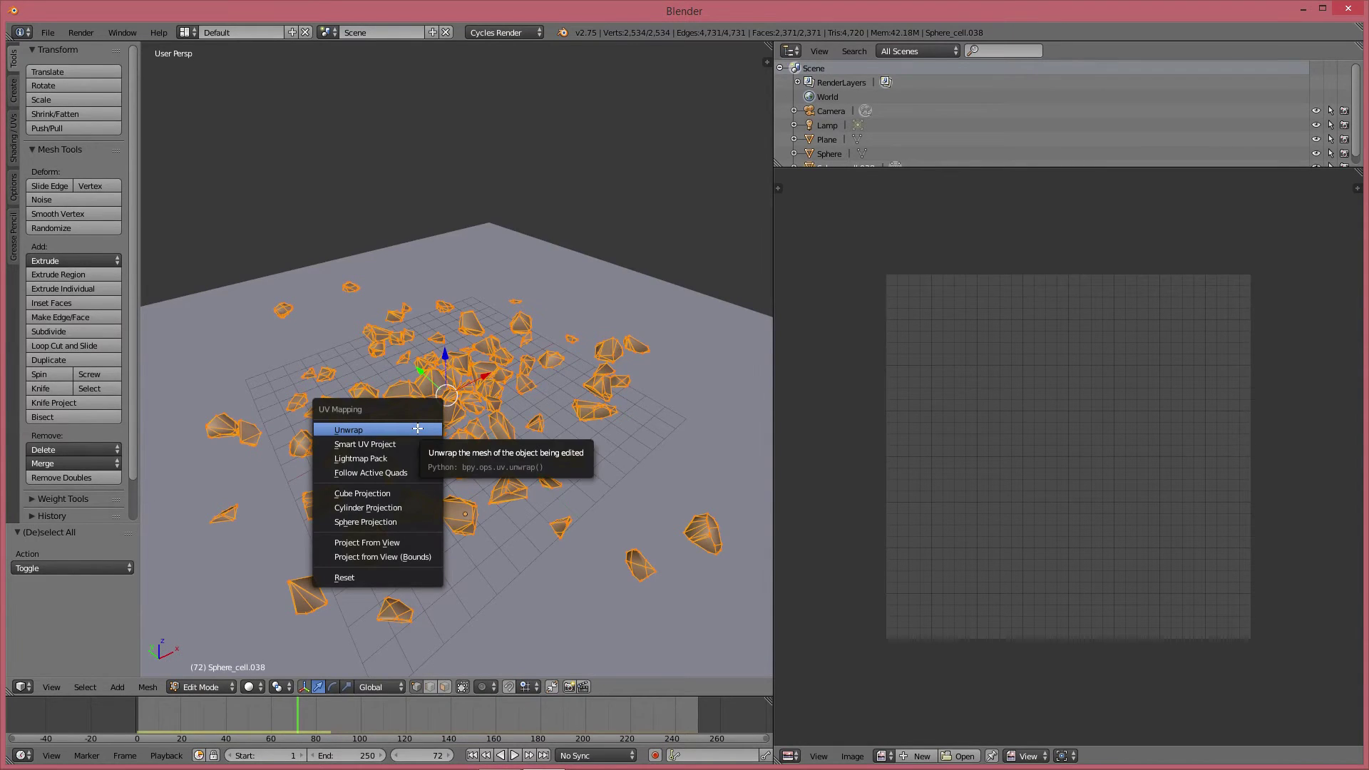
{"action": "left_click", "coordinate": [418, 428]}
{"action": "key", "text": "u"}
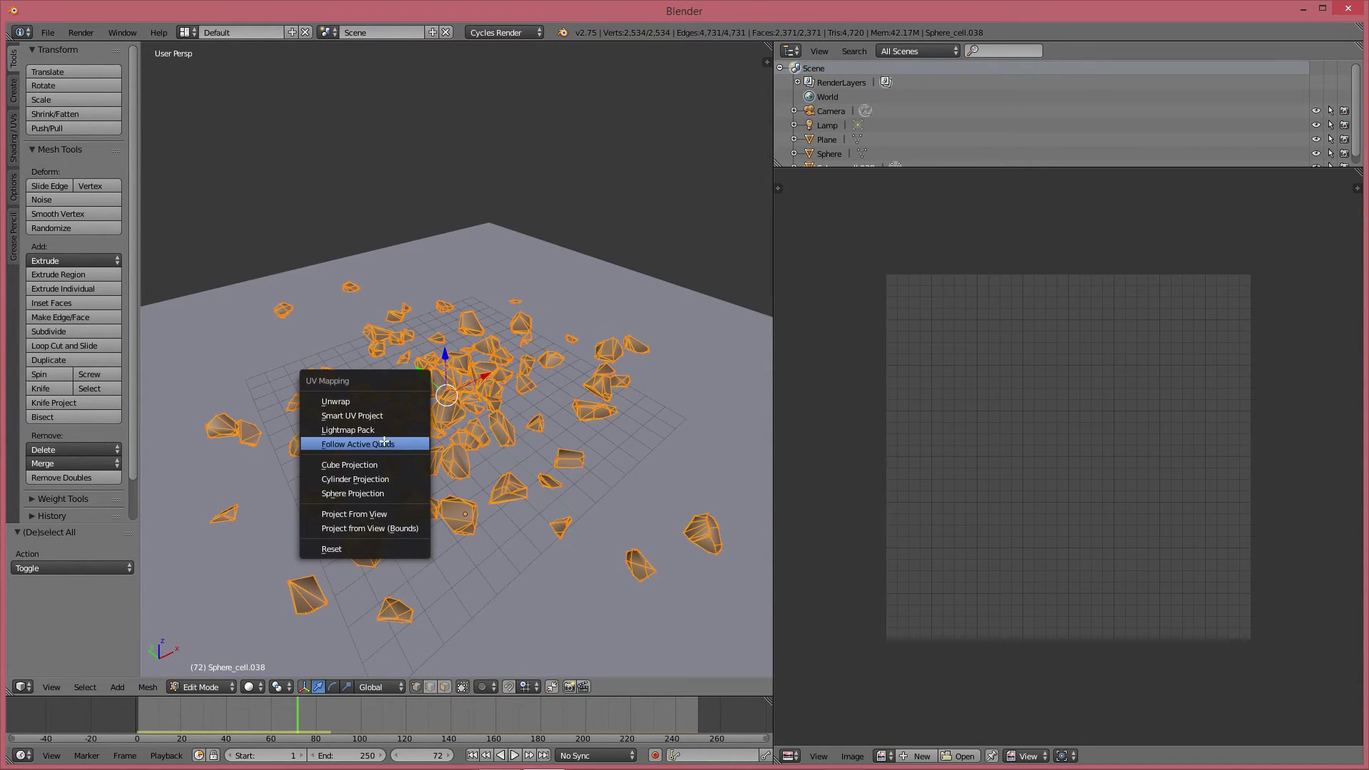
{"action": "left_click", "coordinate": [375, 416]}
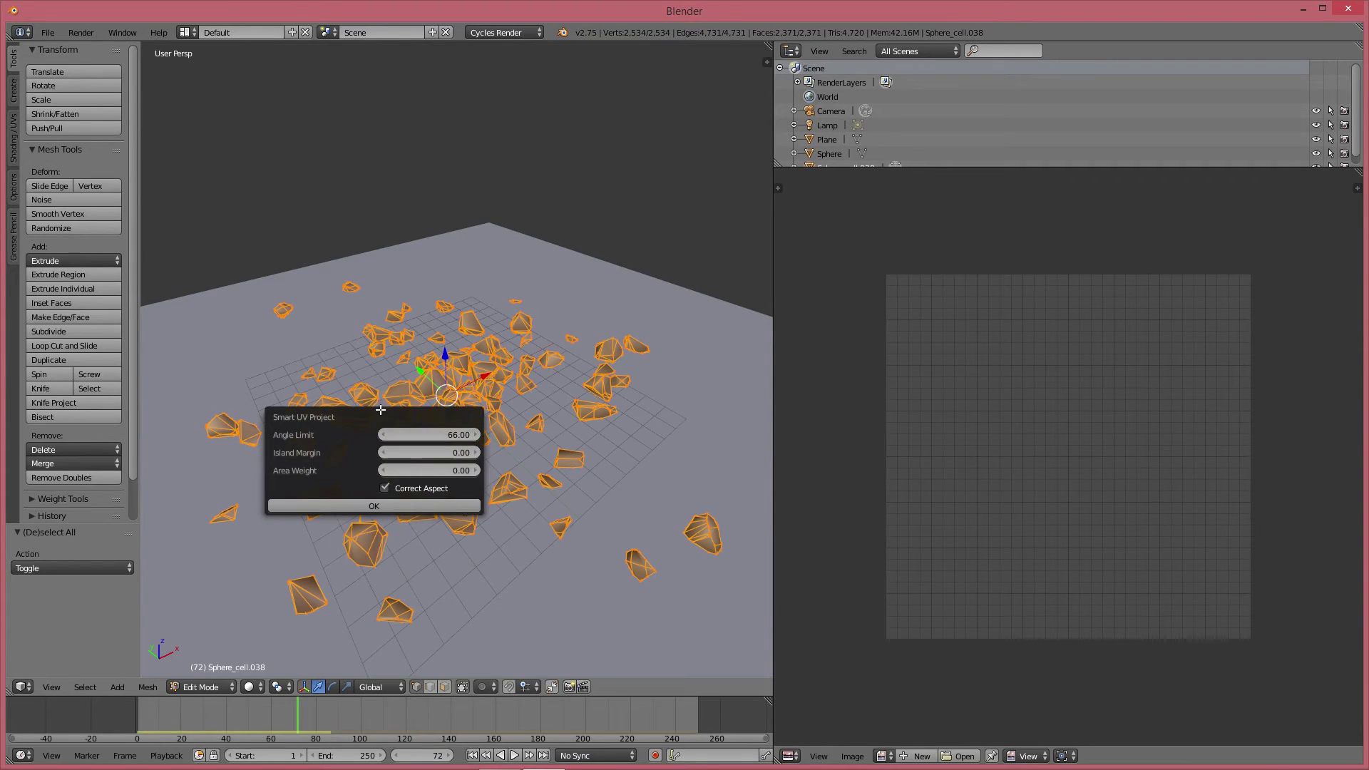
{"action": "left_click", "coordinate": [433, 434]}
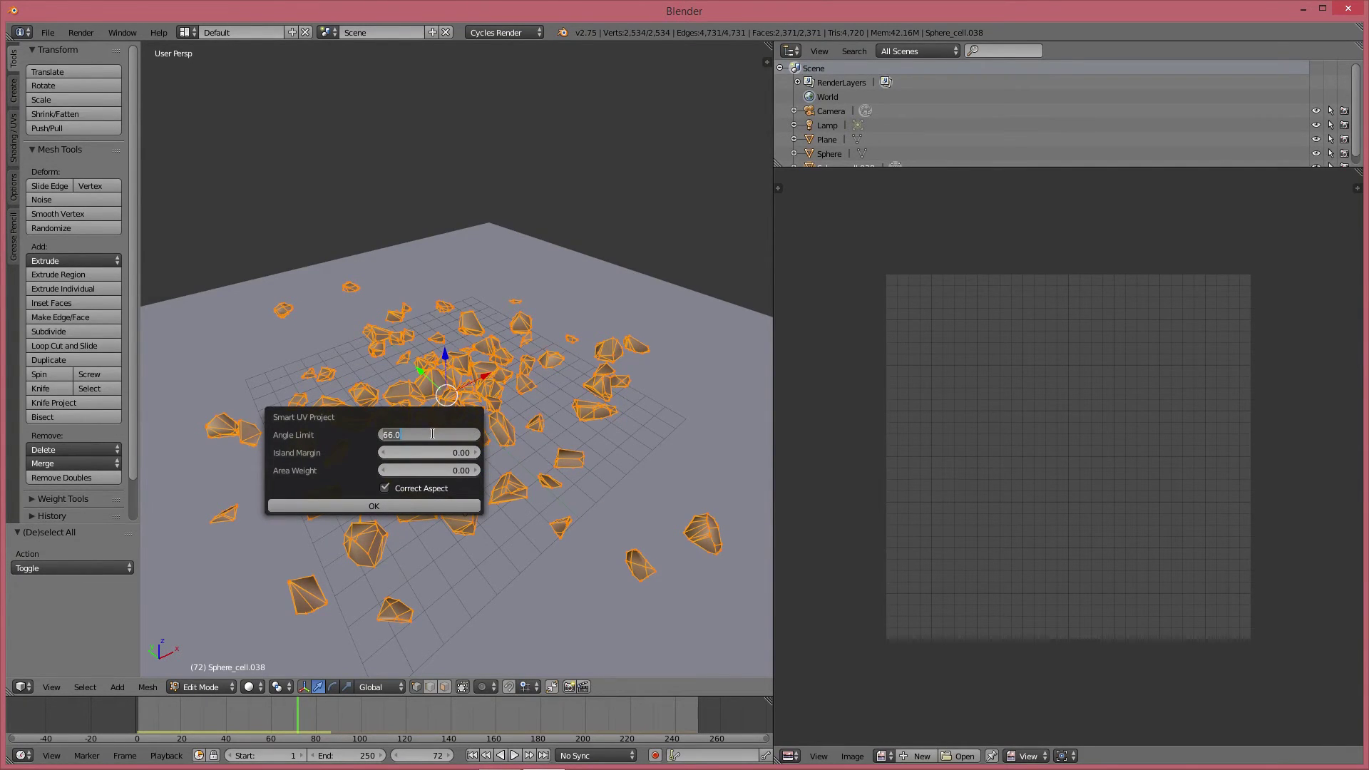
{"action": "type", "text": "89"}
{"action": "left_click", "coordinate": [415, 506]}
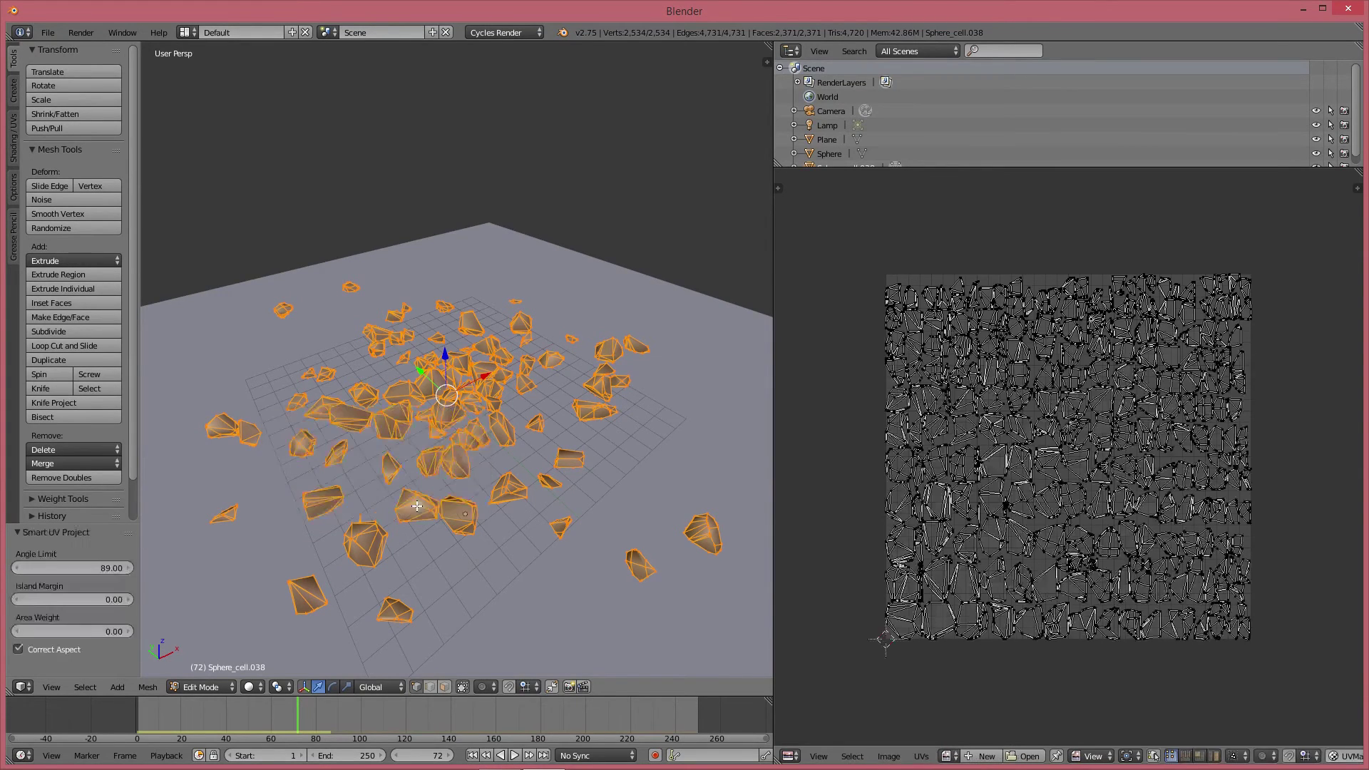
Examine the generated UV layout, including the islands of one single rock isolated by selecting its linked geometry
{"action": "scroll", "coordinate": [956, 368], "scroll_direction": "up", "scroll_amount": 6}
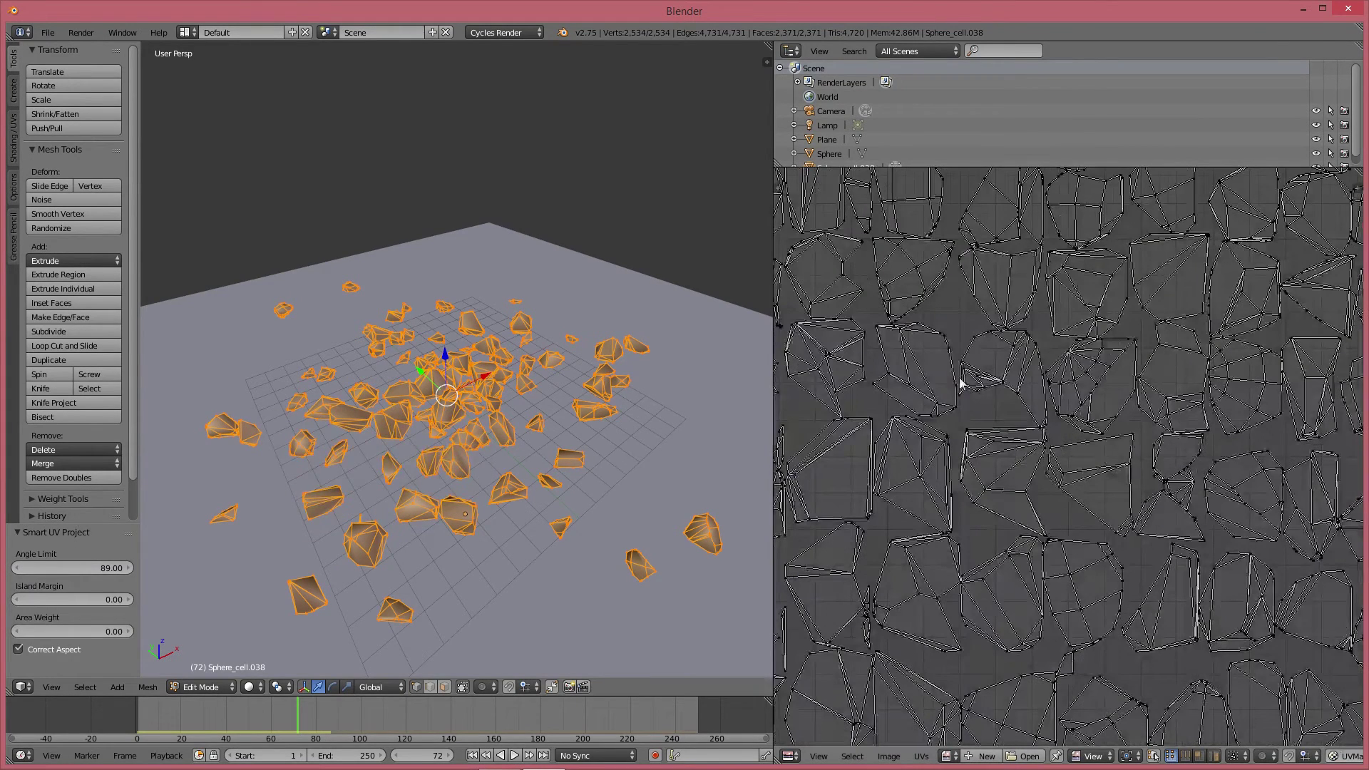
{"action": "scroll", "coordinate": [949, 373], "scroll_direction": "down", "scroll_amount": 6}
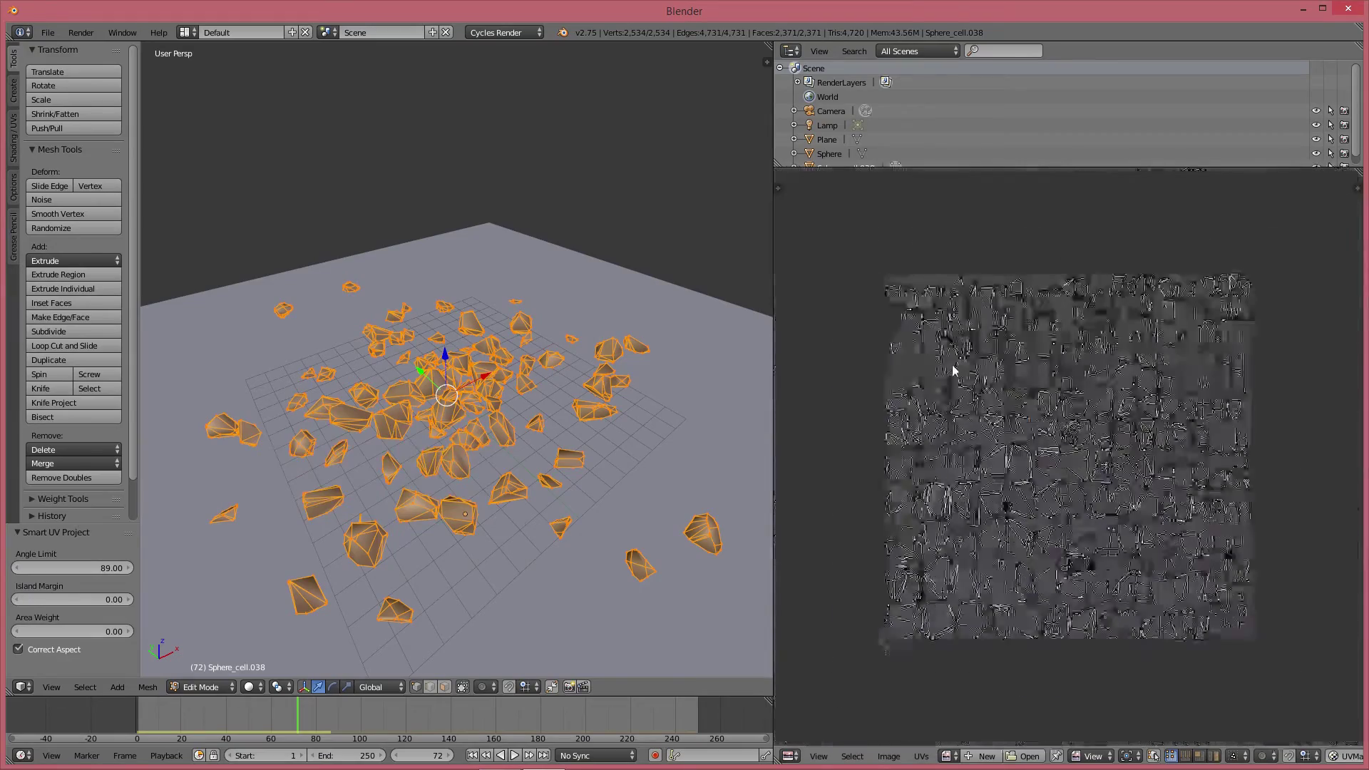
{"action": "scroll", "coordinate": [962, 398], "scroll_direction": "up", "scroll_amount": 6}
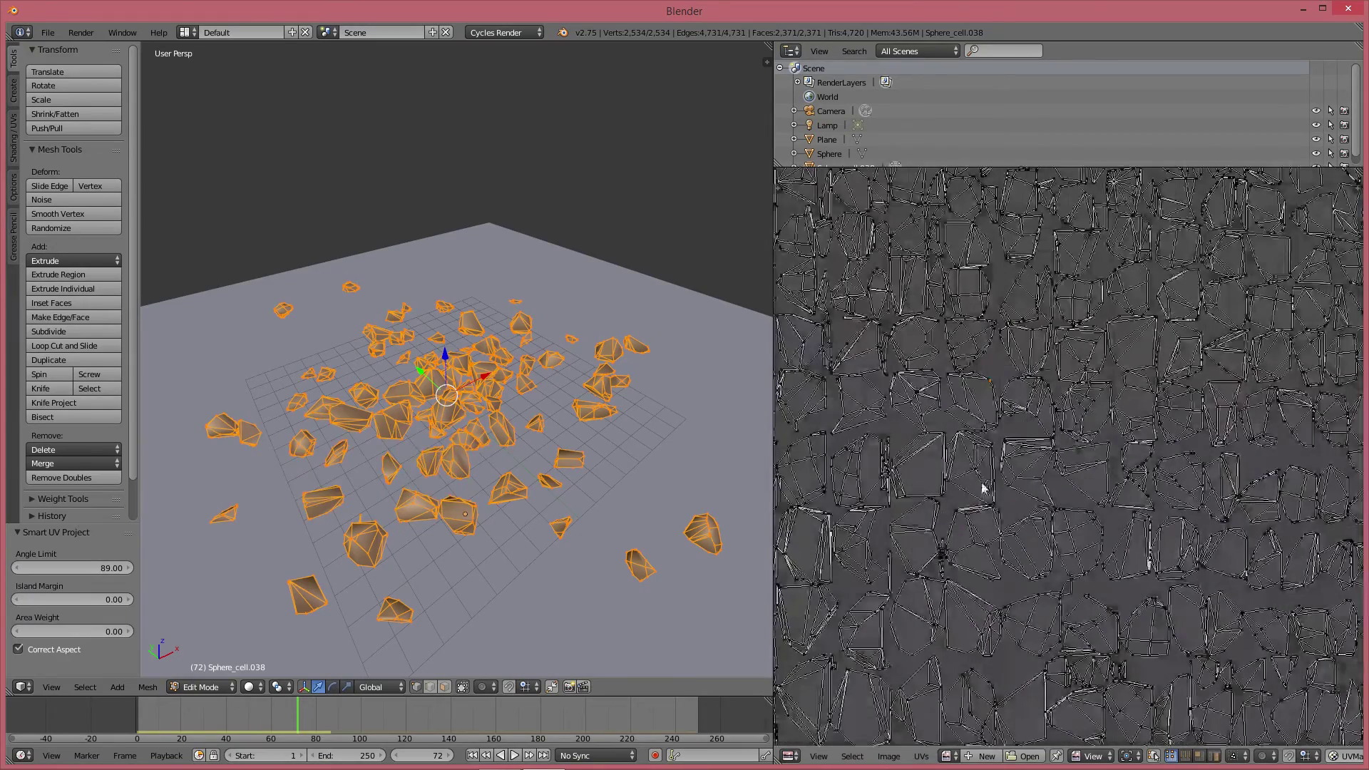
{"action": "right_click", "coordinate": [579, 455]}
{"action": "left_click", "coordinate": [580, 455]}
{"action": "key", "text": "l"}
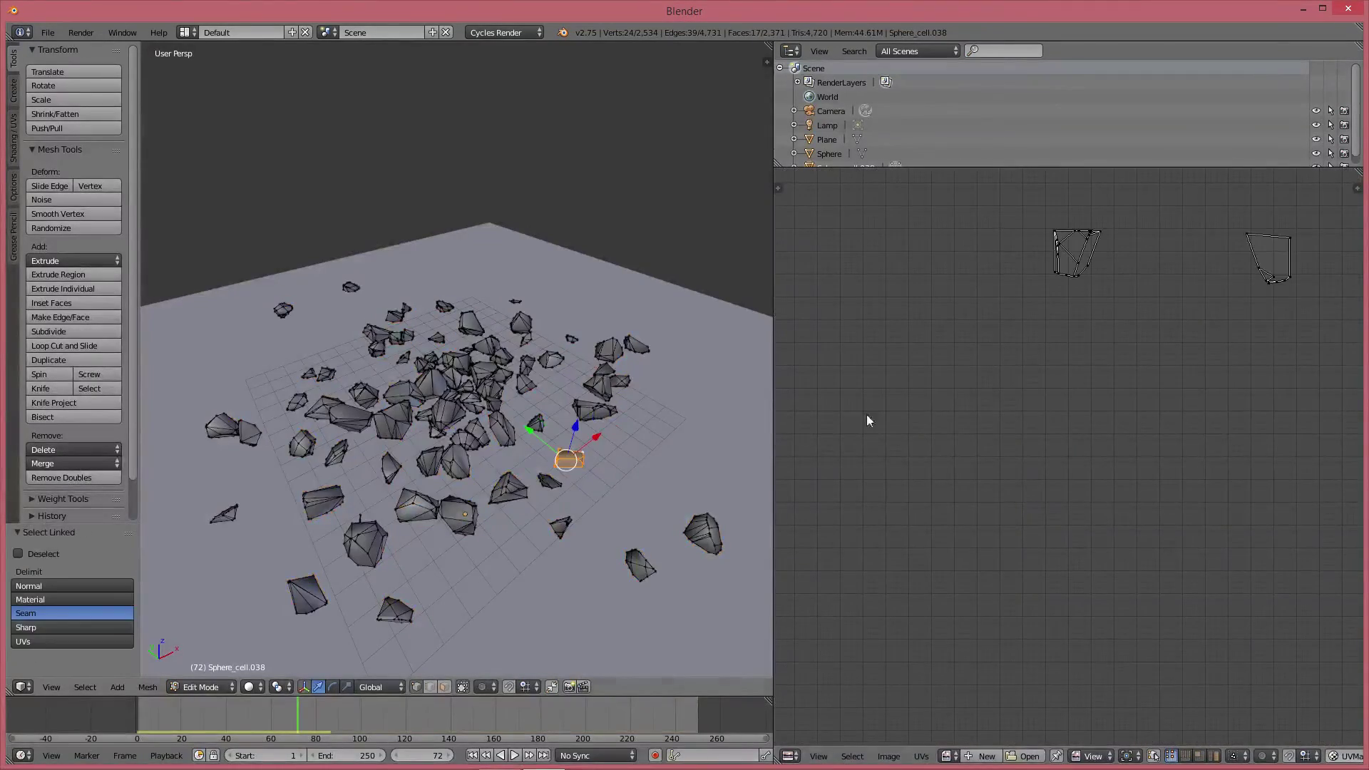
{"action": "scroll", "coordinate": [1205, 289], "scroll_direction": "down", "scroll_amount": 2}
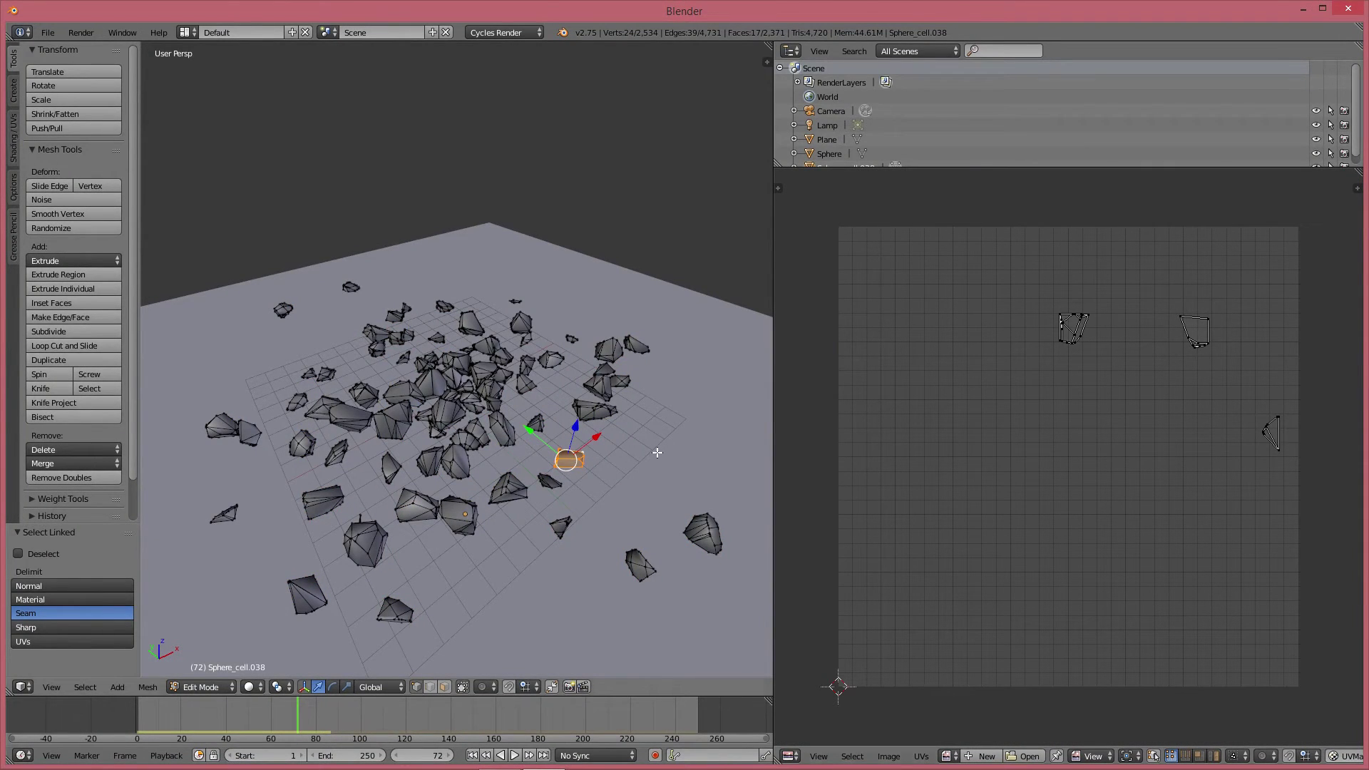
Reselect the whole rocks mesh and return to Object Mode
{"action": "right_click", "coordinate": [596, 385]}
{"action": "left_click", "coordinate": [596, 385]}
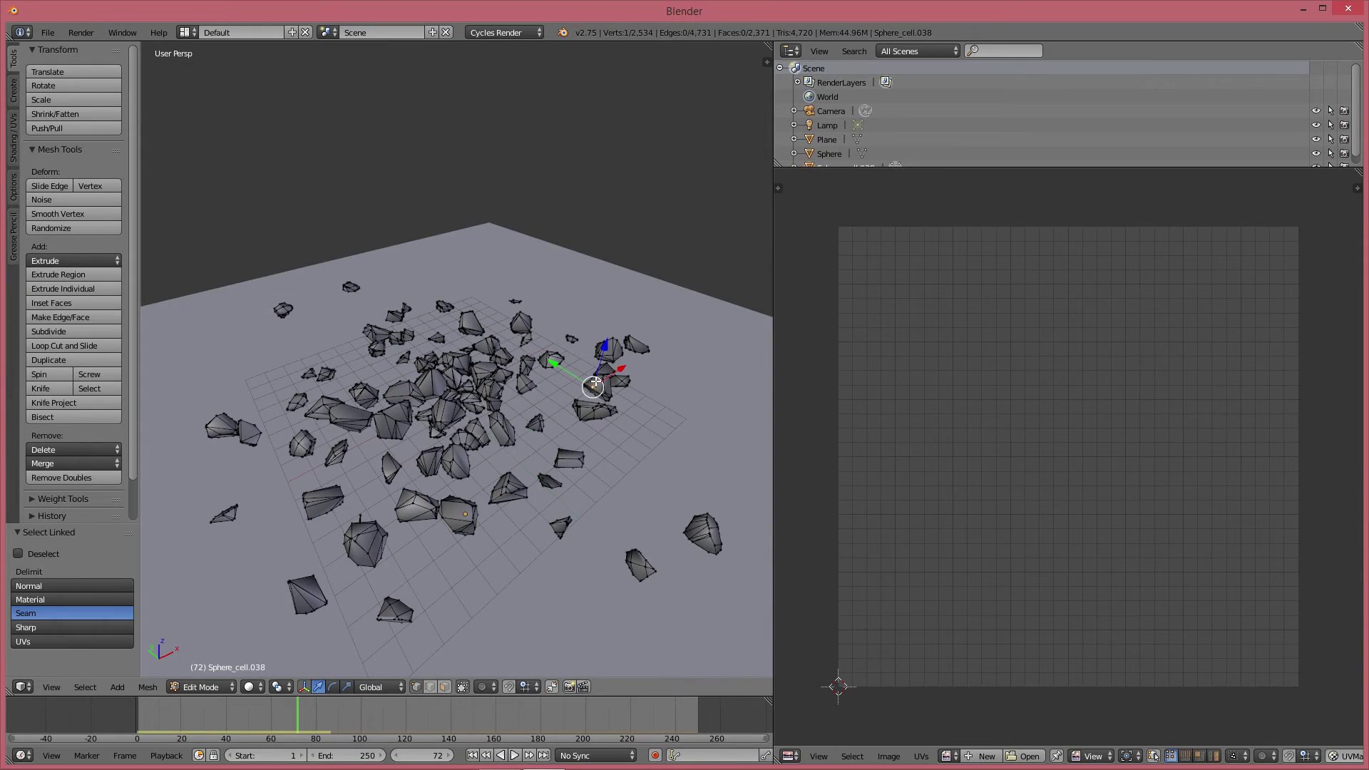
{"action": "key", "text": "a"}
{"action": "scroll", "coordinate": [512, 372], "scroll_direction": "down", "scroll_amount": 4}
{"action": "scroll", "coordinate": [512, 372], "scroll_direction": "up", "scroll_amount": 1}
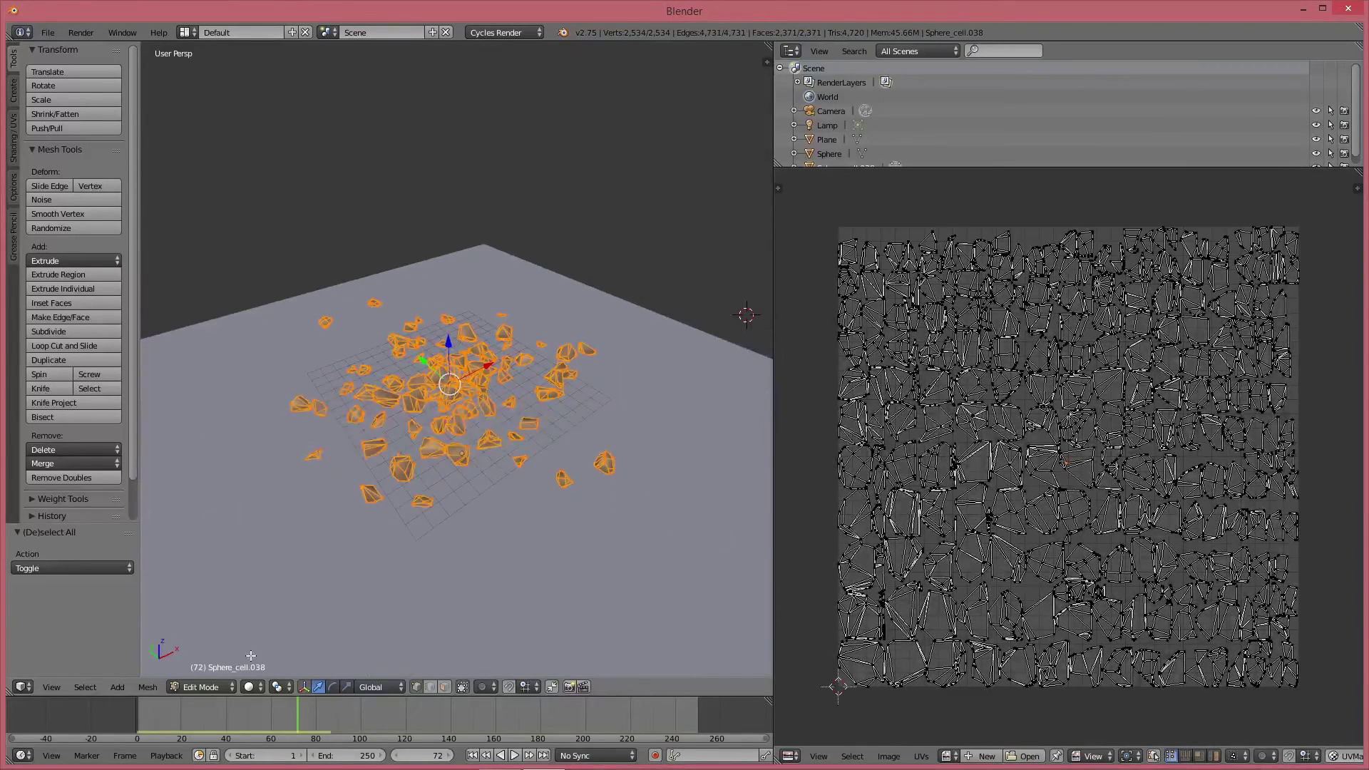
{"action": "key", "text": "Tab"}
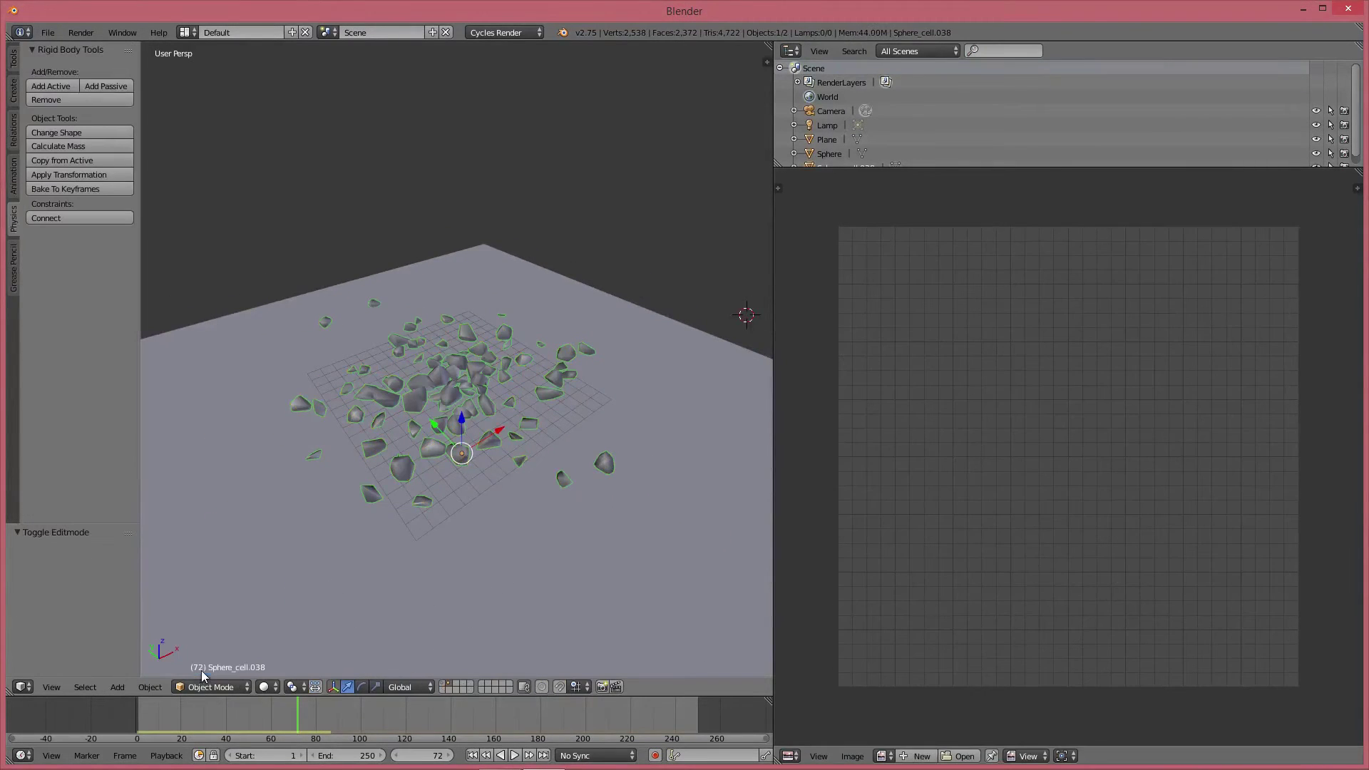
Change the UV editor area back to Properties and give the rocks a new material named "rock"
{"action": "left_click", "coordinate": [787, 759]}
{"action": "left_click", "coordinate": [806, 543]}
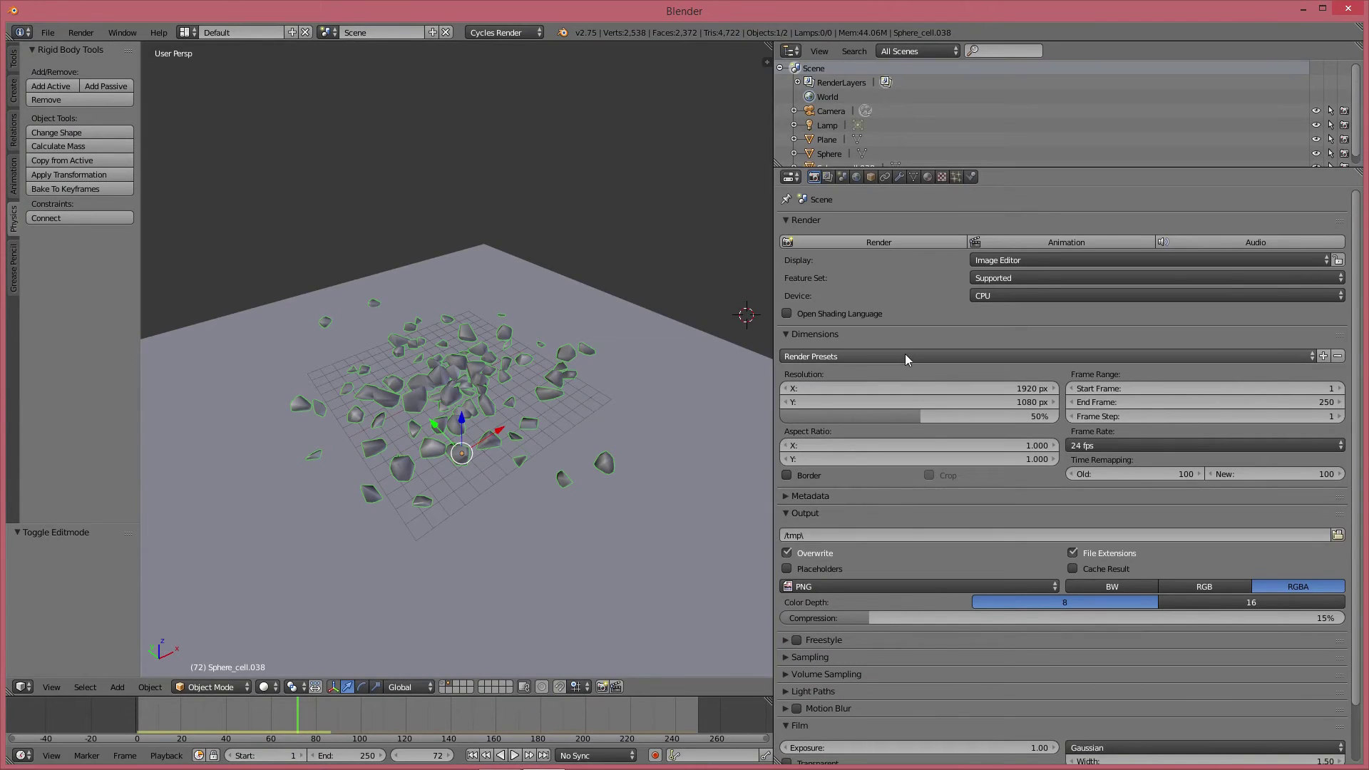
{"action": "left_click", "coordinate": [927, 176]}
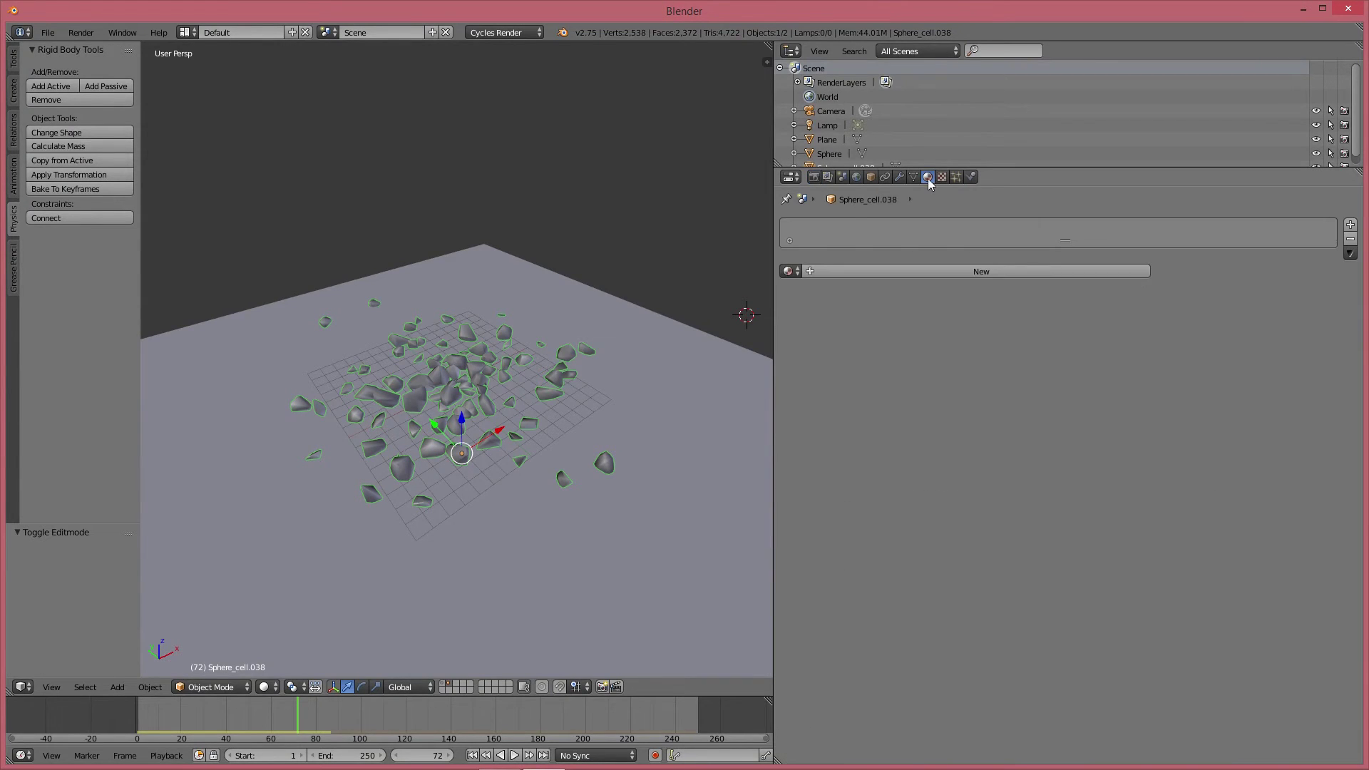
{"action": "left_click", "coordinate": [844, 271]}
{"action": "left_click", "coordinate": [852, 271]}
{"action": "type", "text": "roc"}
{"action": "key", "text": "Return"}
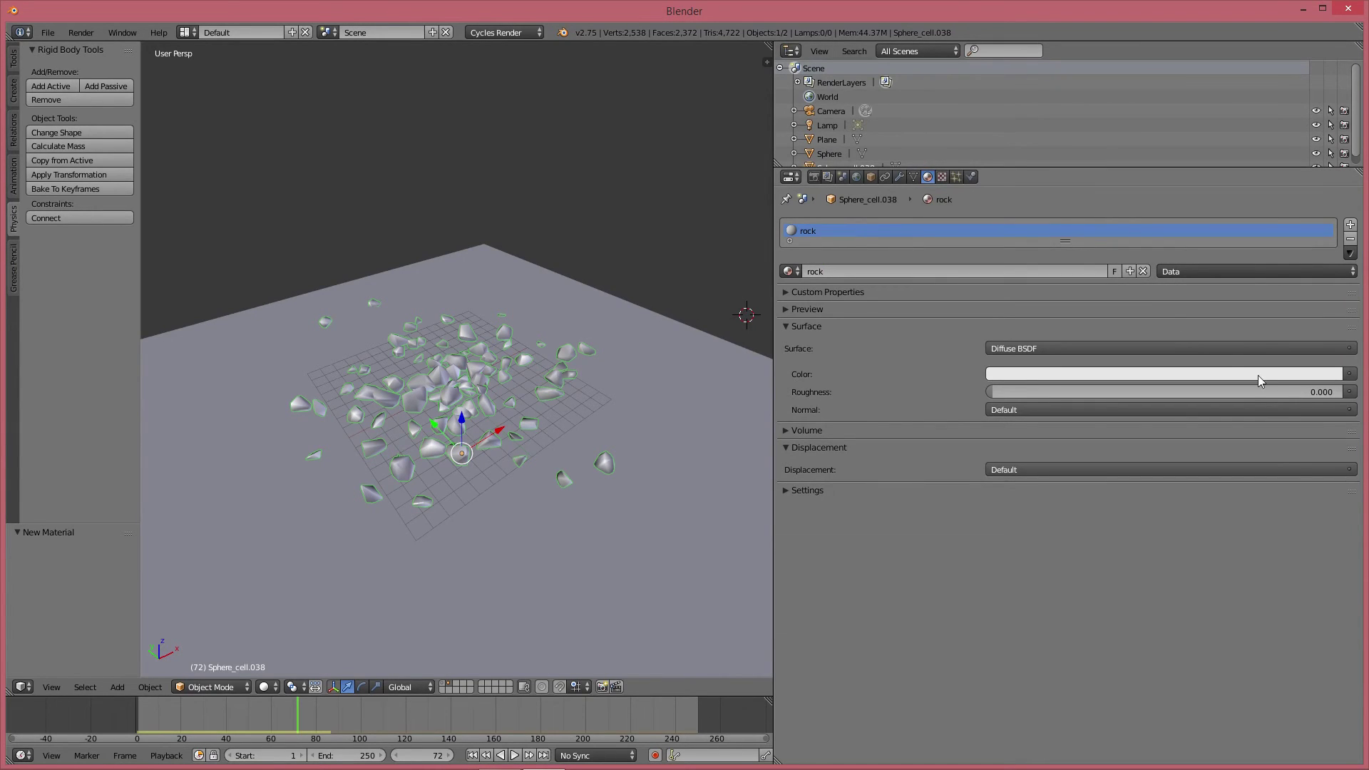
Connect an Image Texture to the rock material's diffuse color and load rock_tile_2.png into it
{"action": "left_click", "coordinate": [1350, 374]}
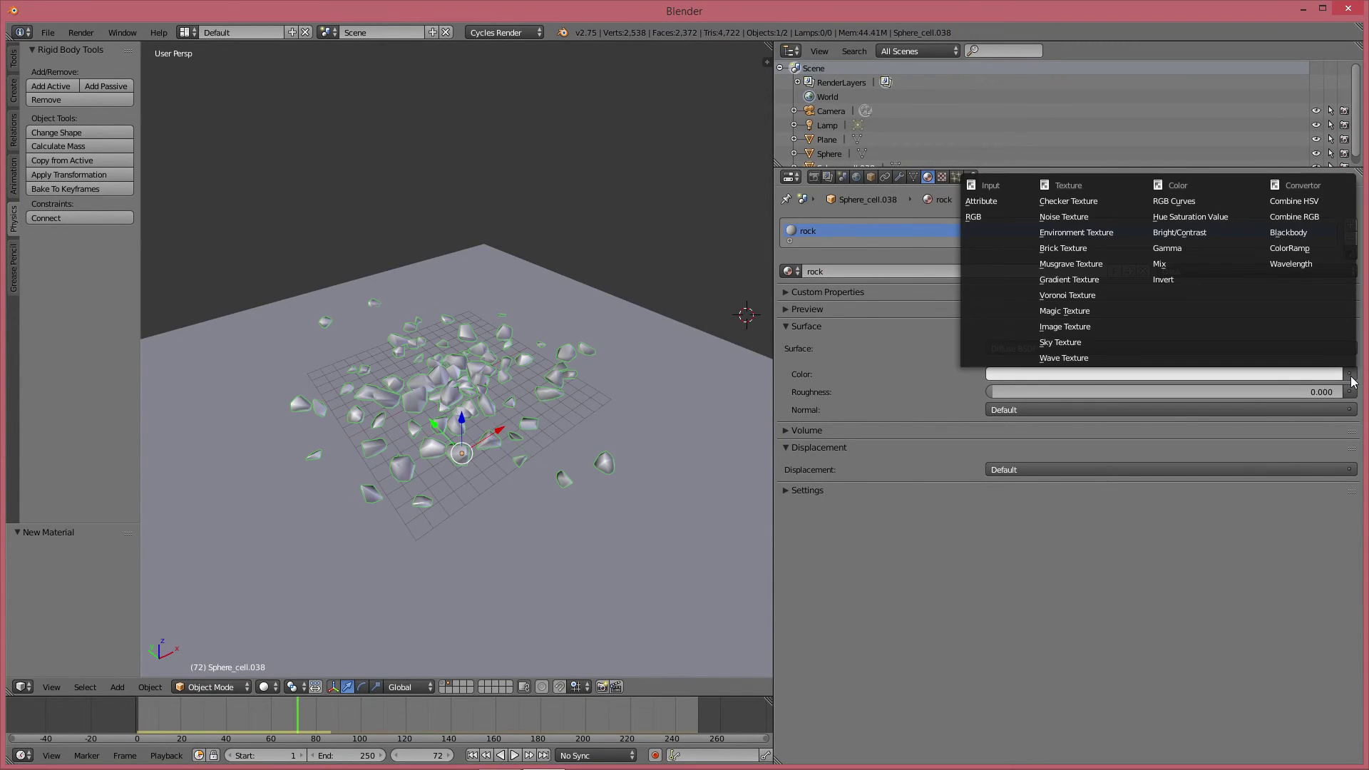
{"action": "left_click", "coordinate": [1083, 328]}
{"action": "left_click", "coordinate": [1098, 391]}
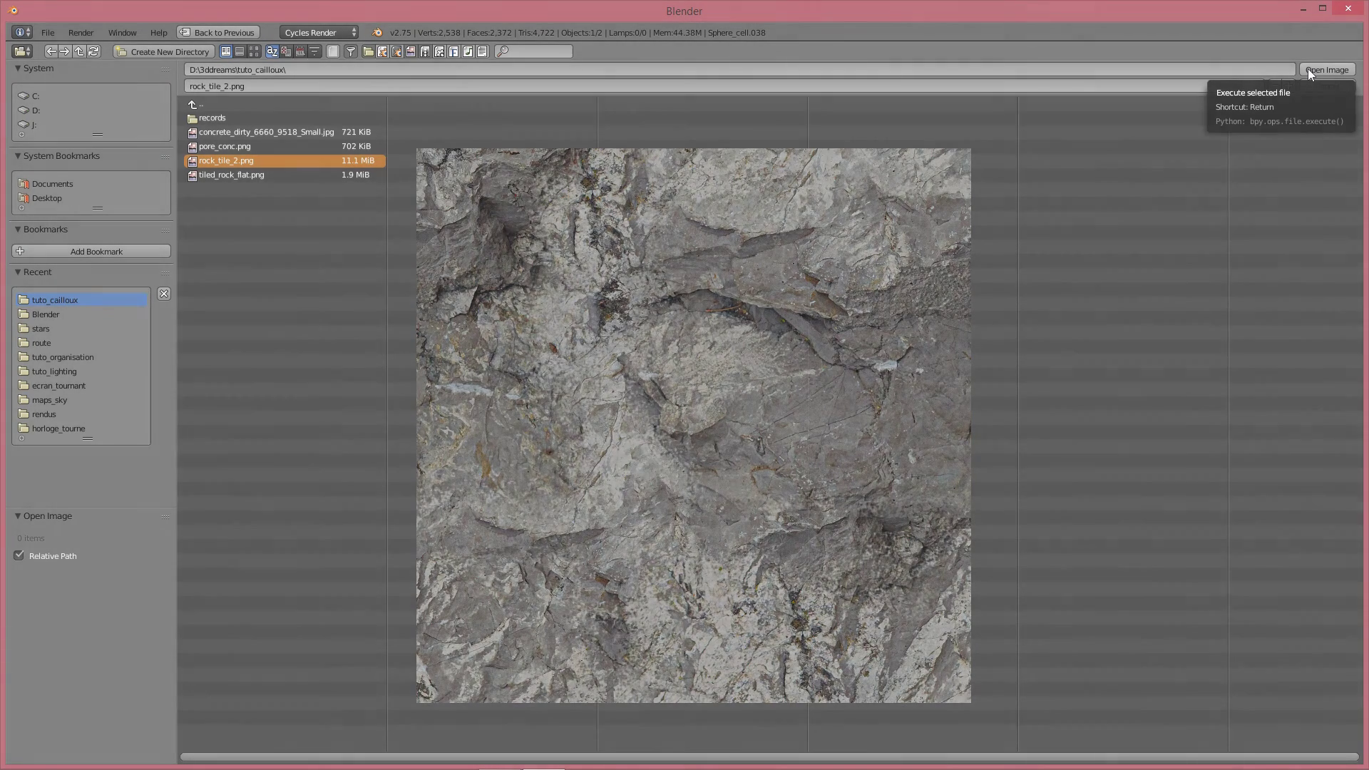
{"action": "left_click", "coordinate": [1307, 69]}
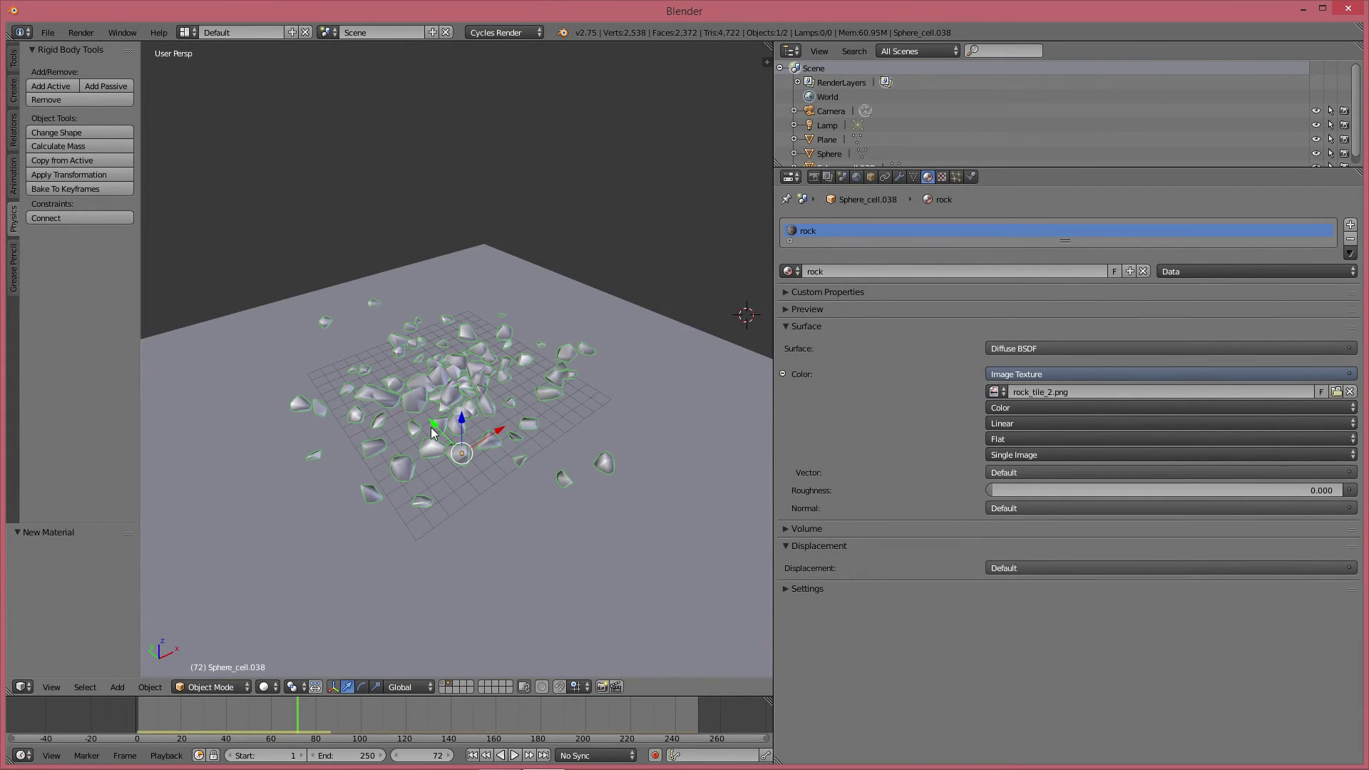
Preview the textured rocks in Rendered viewport shading, and return to Solid shading
{"action": "left_click_drag", "start_coordinate": [774, 399], "coordinate": [760, 405]}
{"action": "scroll", "coordinate": [434, 485], "scroll_direction": "up", "scroll_amount": 2}
{"action": "middle_click_drag", "start_coordinate": [435, 484], "coordinate": [473, 471]}
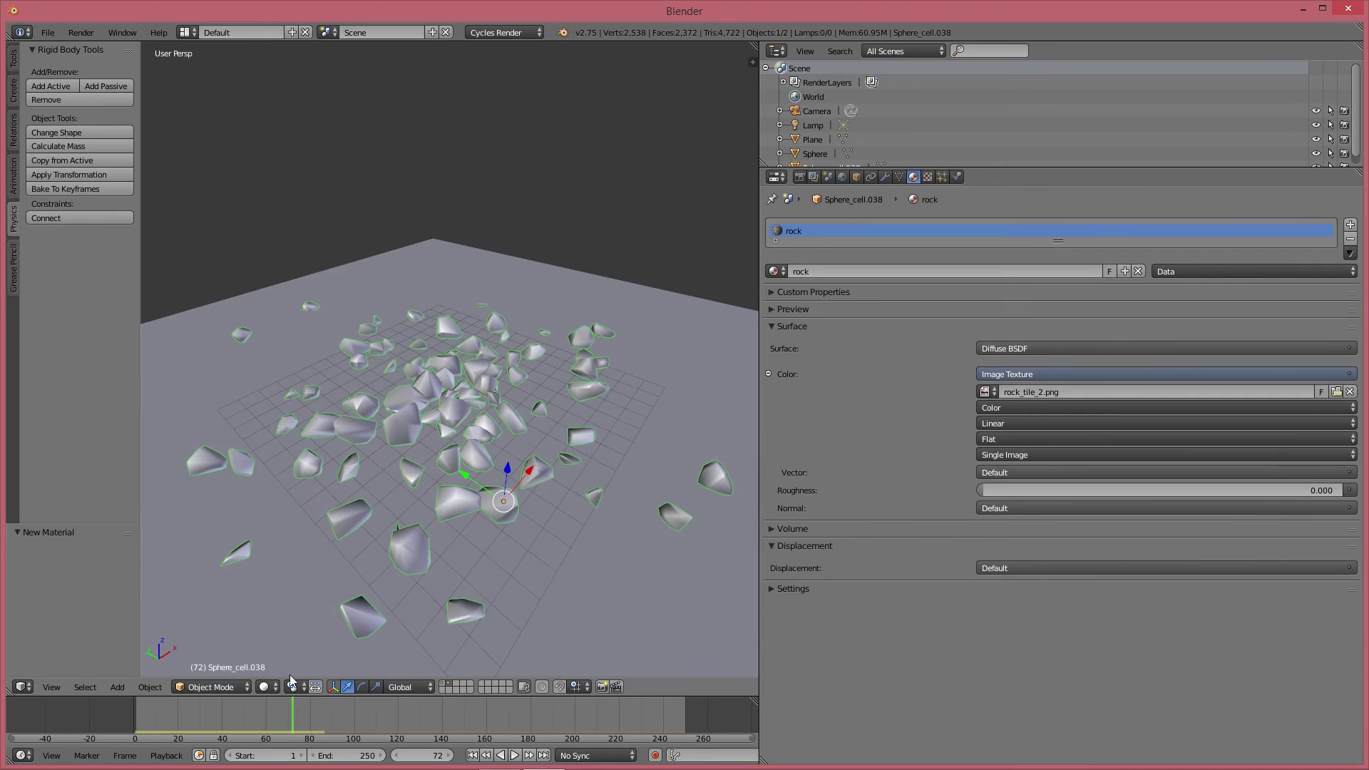
{"action": "left_click", "coordinate": [266, 686]}
{"action": "left_click", "coordinate": [285, 583]}
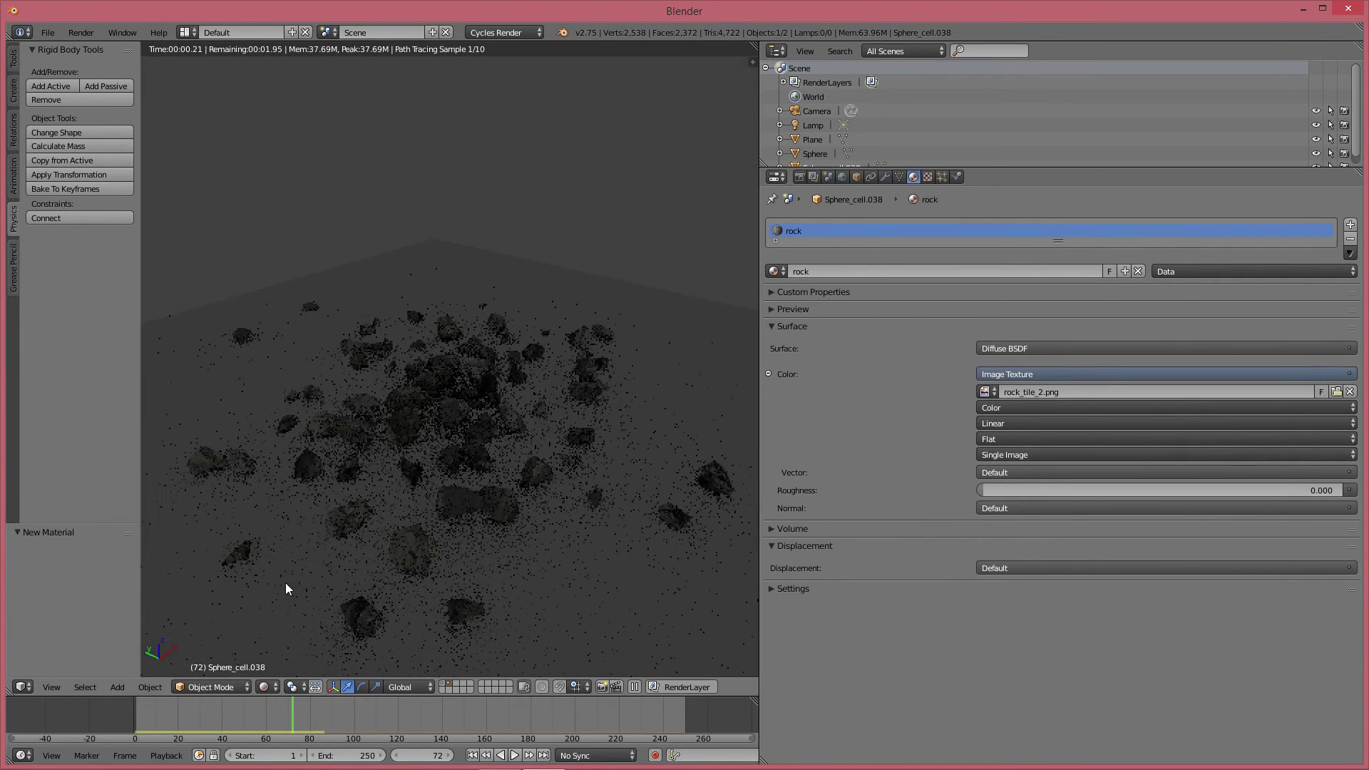
{"action": "left_click", "coordinate": [267, 689]}
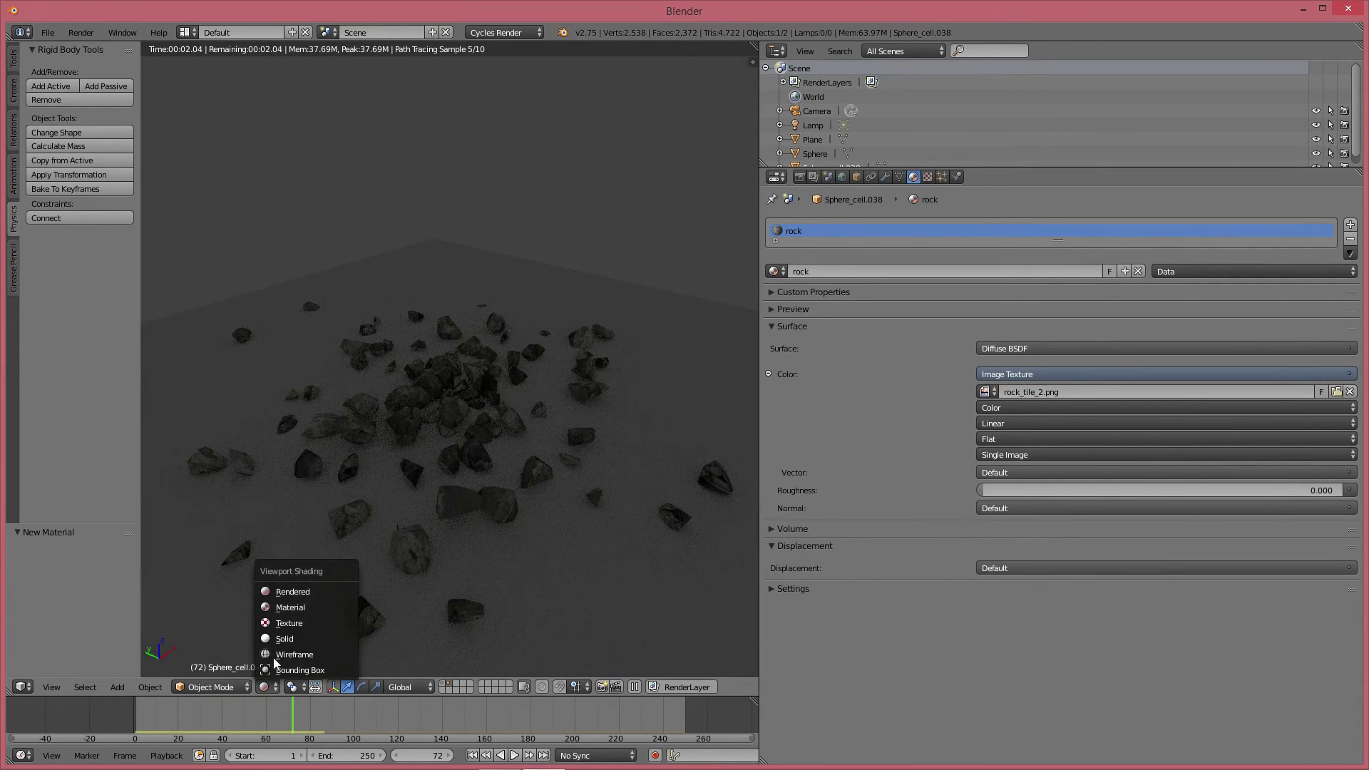
{"action": "left_click", "coordinate": [289, 639]}
Add a Sun lamp, tilt its direction and raise it about 23.9 units along Z
{"action": "scroll", "coordinate": [435, 426], "scroll_direction": "down", "scroll_amount": 4}
{"action": "middle_click_drag", "start_coordinate": [435, 426], "coordinate": [397, 425]}
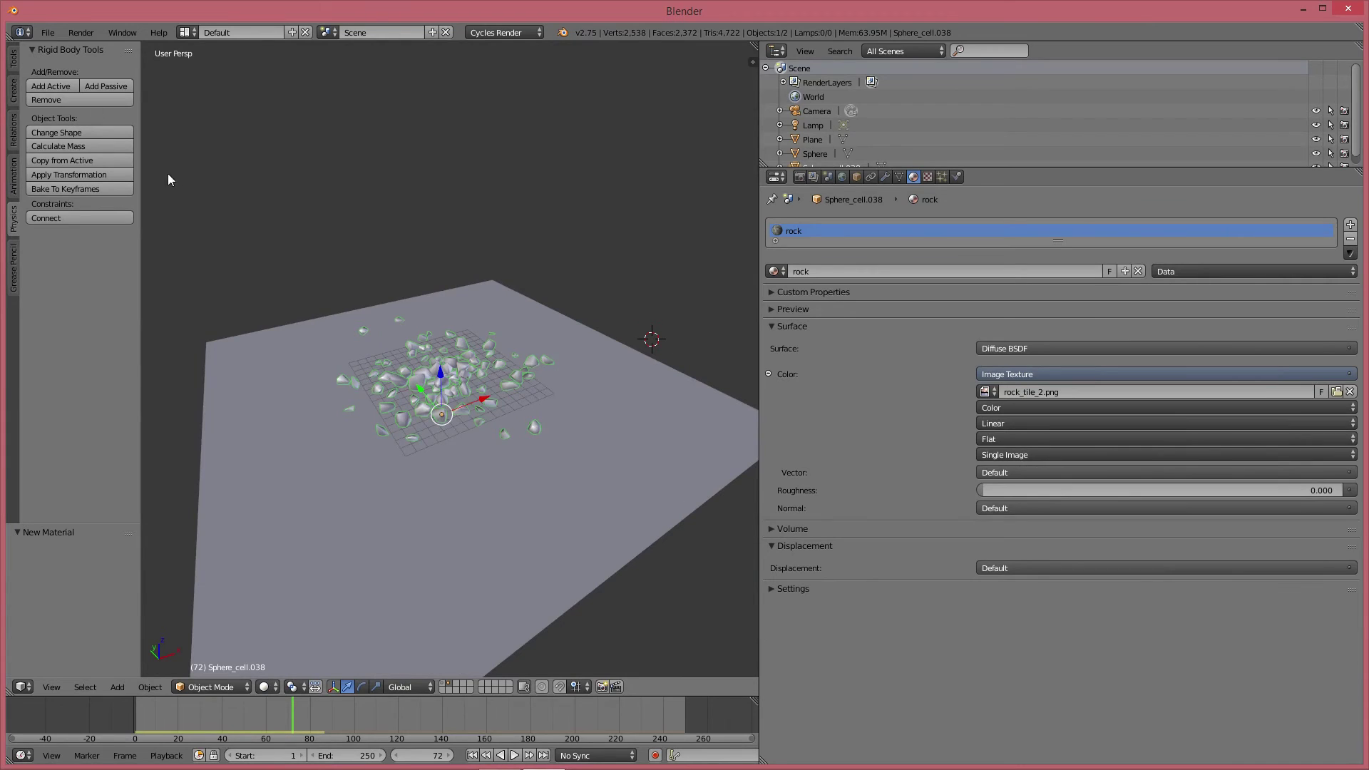
{"action": "left_click", "coordinate": [16, 100]}
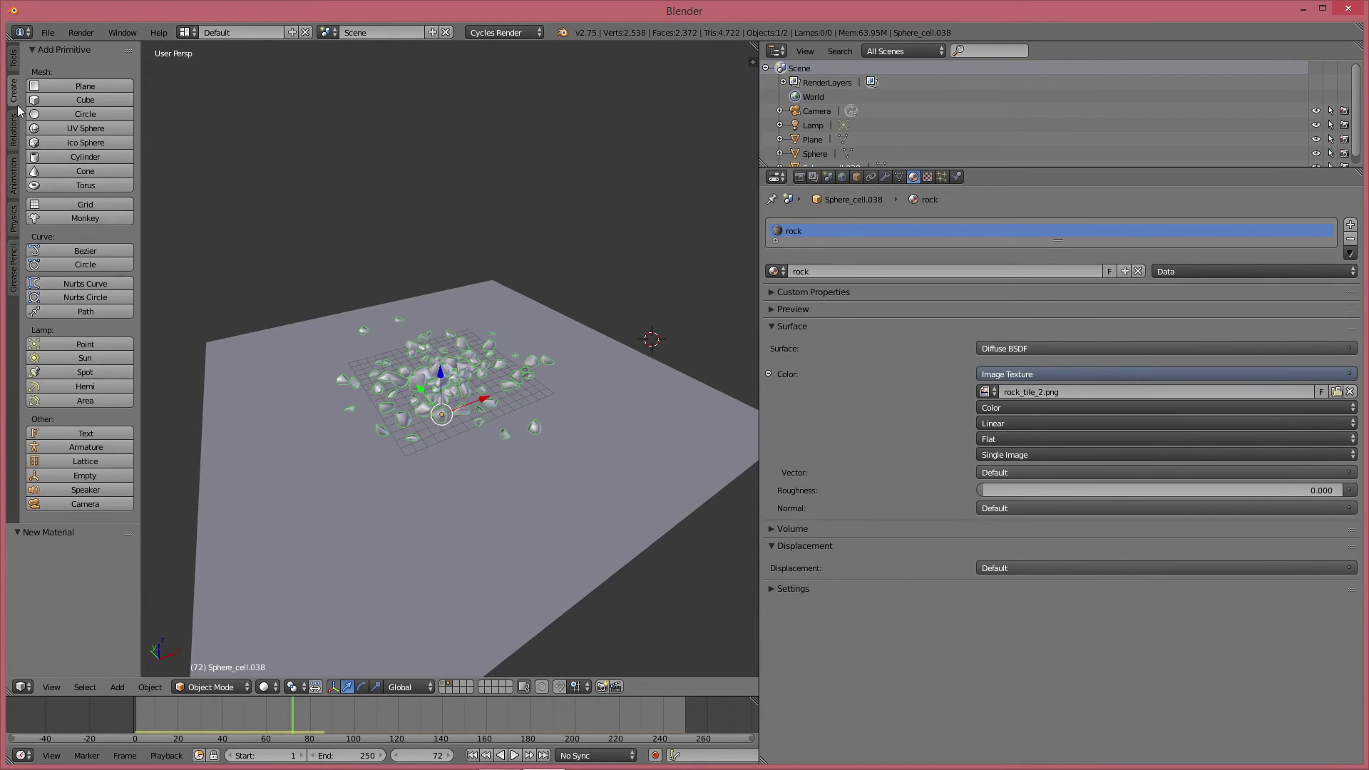
{"action": "left_click", "coordinate": [85, 357]}
{"action": "left_click", "coordinate": [350, 686]}
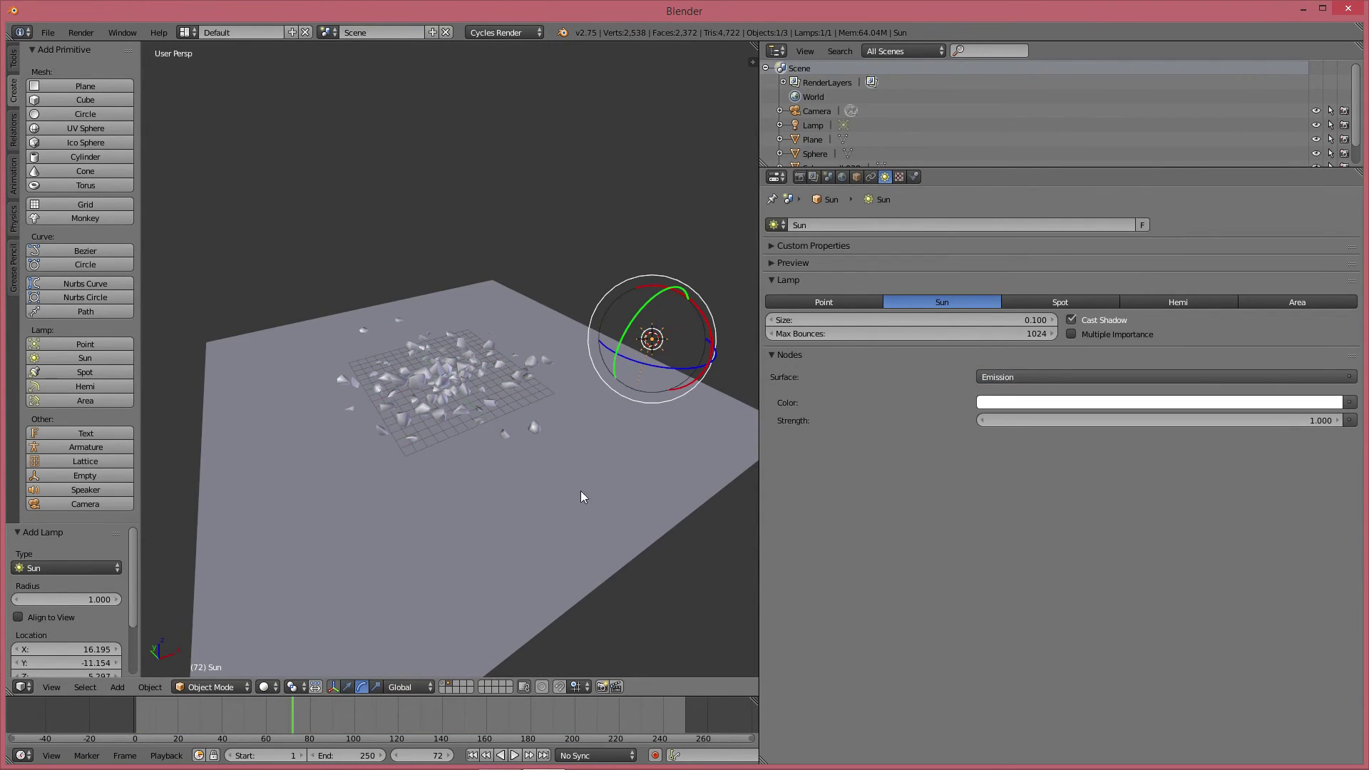
{"action": "left_click_drag", "start_coordinate": [648, 309], "coordinate": [605, 123]}
{"action": "left_click", "coordinate": [333, 686]}
{"action": "scroll", "coordinate": [646, 330], "scroll_direction": "down", "scroll_amount": 2}
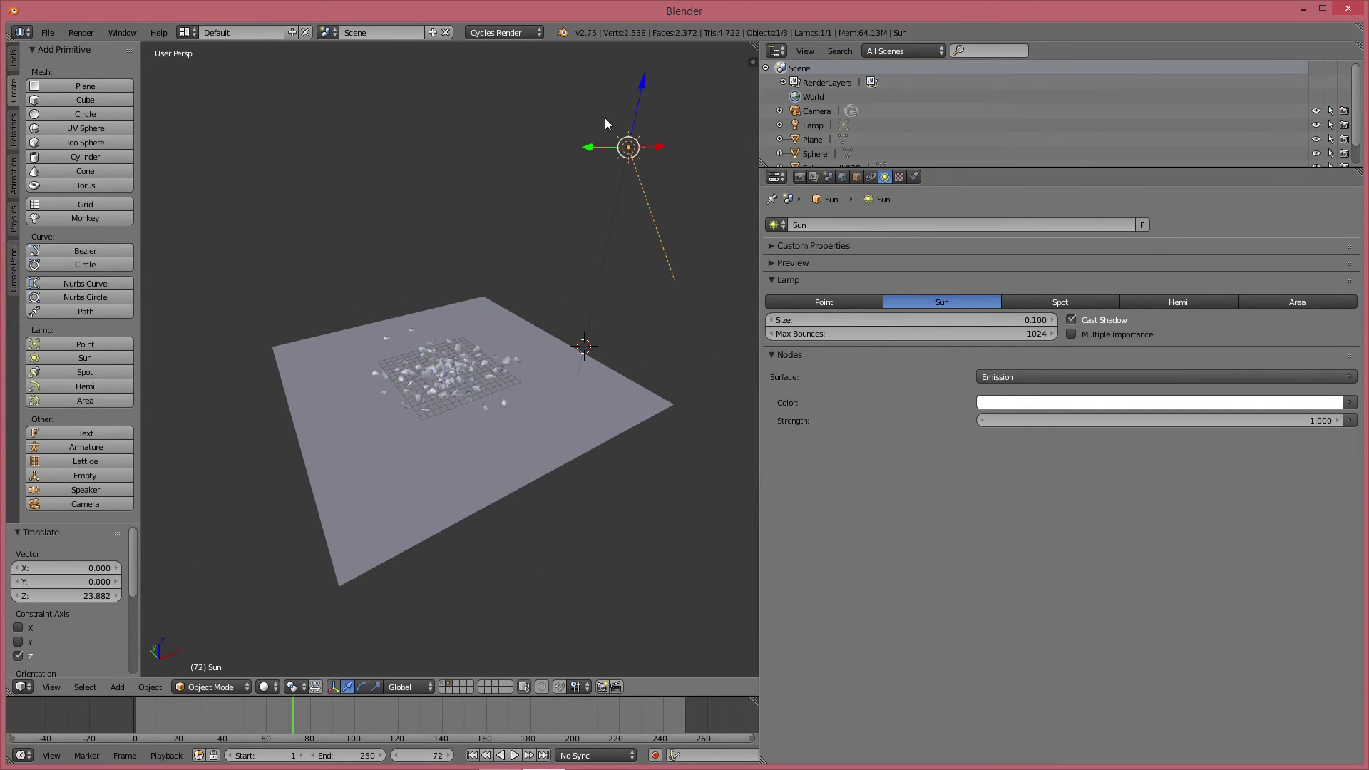
Move the Sun lamp across to the opposite side of the plane, about 5.17 units lower, and preview the lighting in Rendered shading
{"action": "middle_click_drag", "start_coordinate": [665, 150], "coordinate": [626, 221]}
{"action": "left_click_drag", "start_coordinate": [679, 161], "coordinate": [300, 227]}
{"action": "left_click_drag", "start_coordinate": [239, 111], "coordinate": [237, 224]}
{"action": "scroll", "coordinate": [384, 618], "scroll_direction": "up", "scroll_amount": 5}
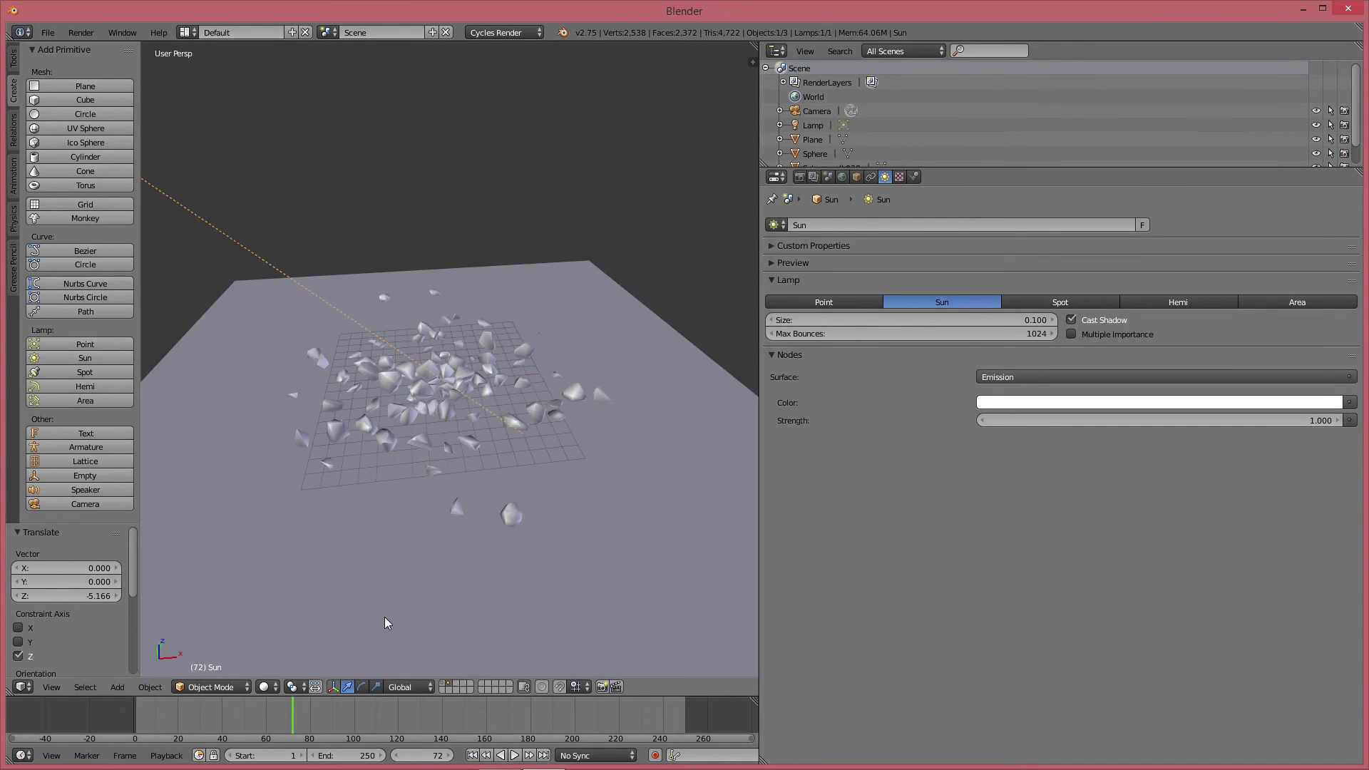
{"action": "left_click", "coordinate": [267, 687]}
{"action": "left_click", "coordinate": [300, 591]}
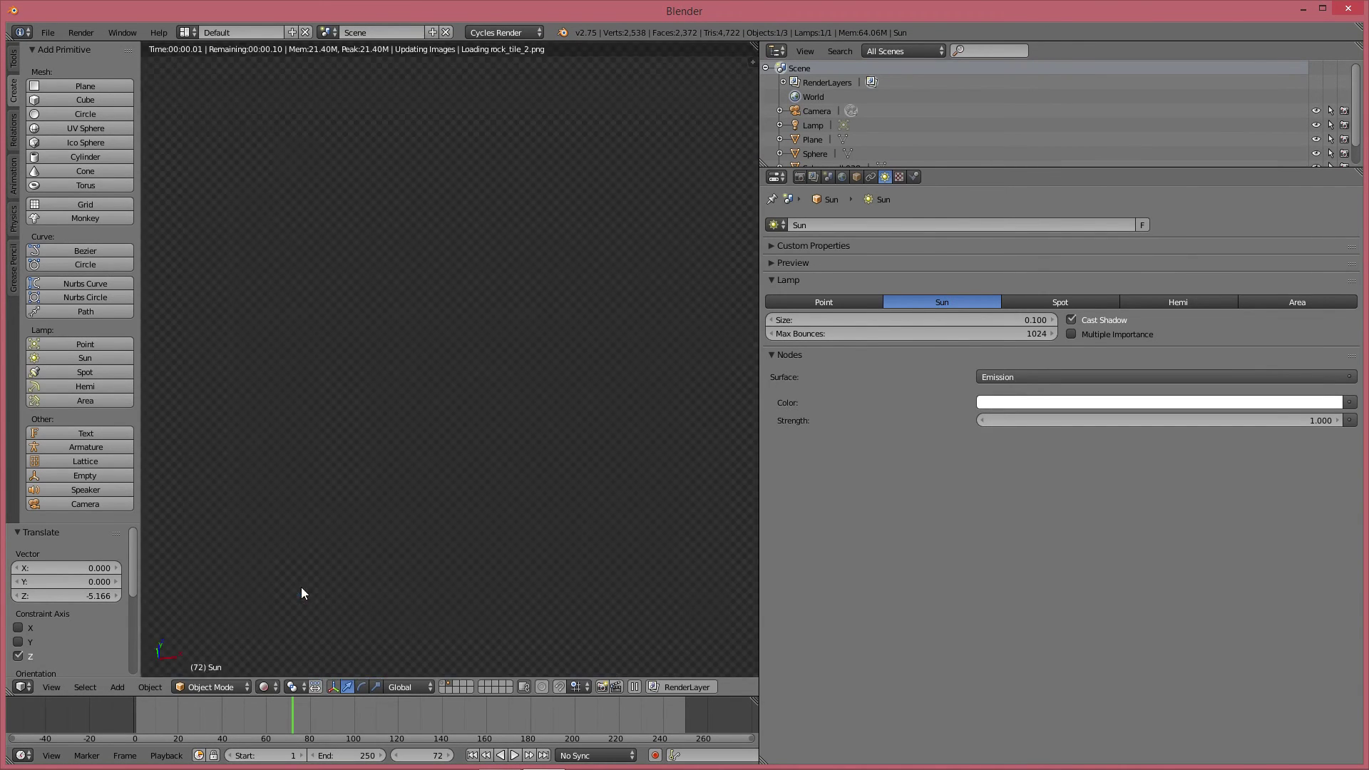
Select the joined rocks and set the rock image texture's vector to the UV texture coordinate
{"action": "scroll", "coordinate": [368, 537], "scroll_direction": "up", "scroll_amount": 2}
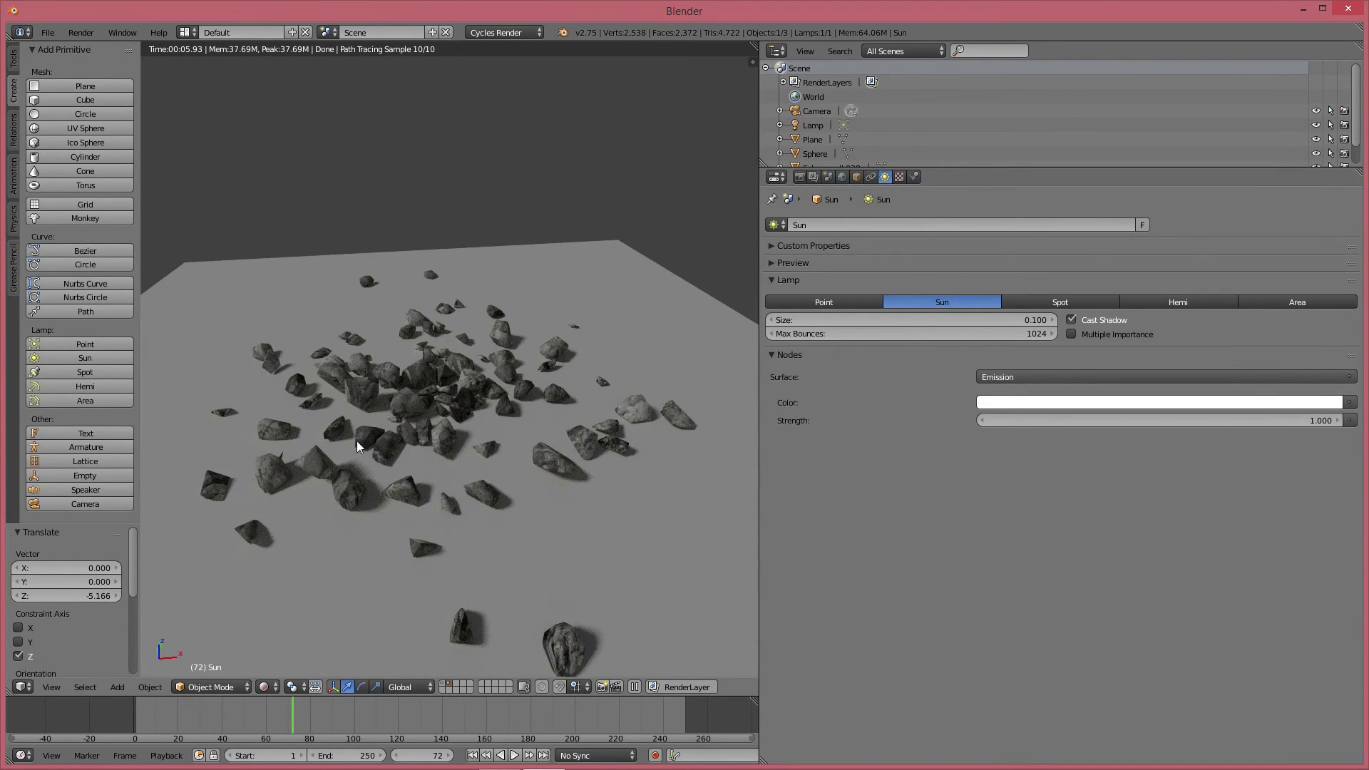
{"action": "right_click", "coordinate": [413, 370]}
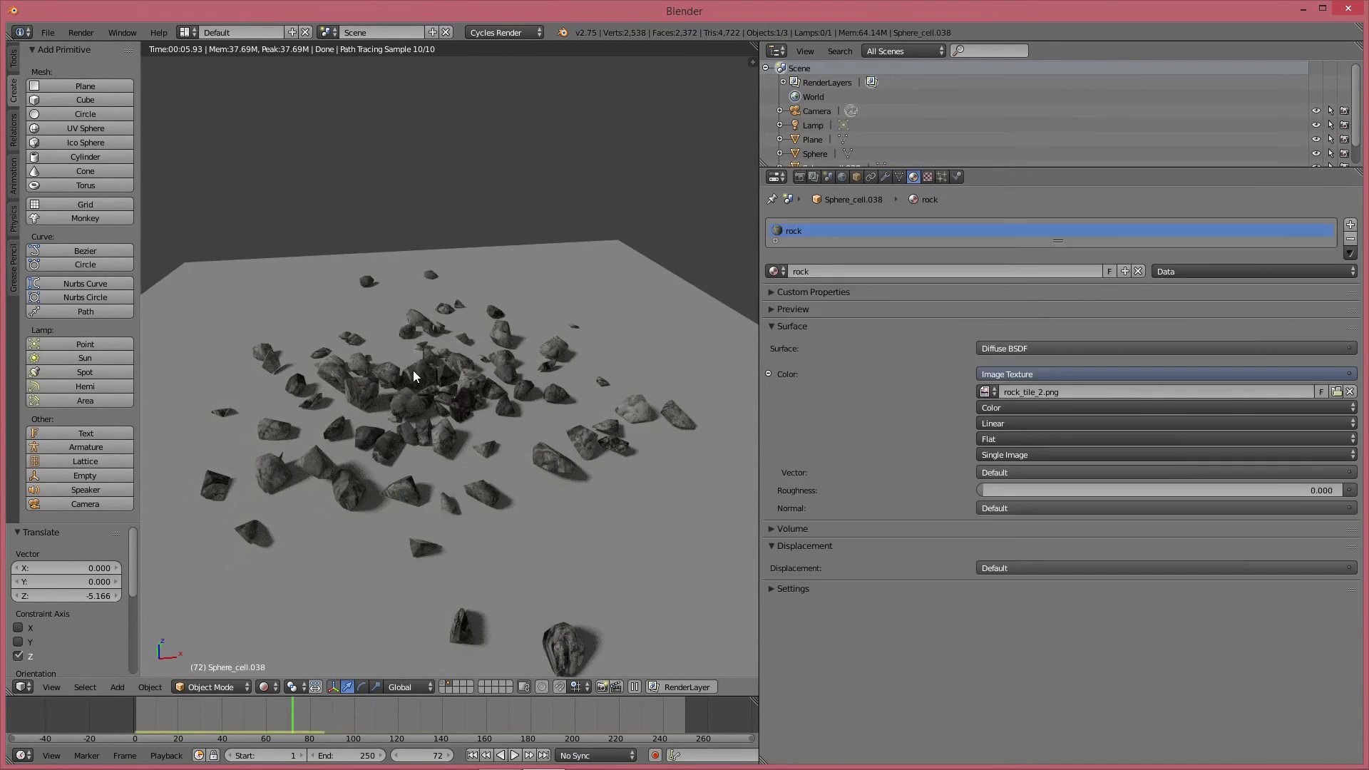
{"action": "left_click", "coordinate": [1002, 473]}
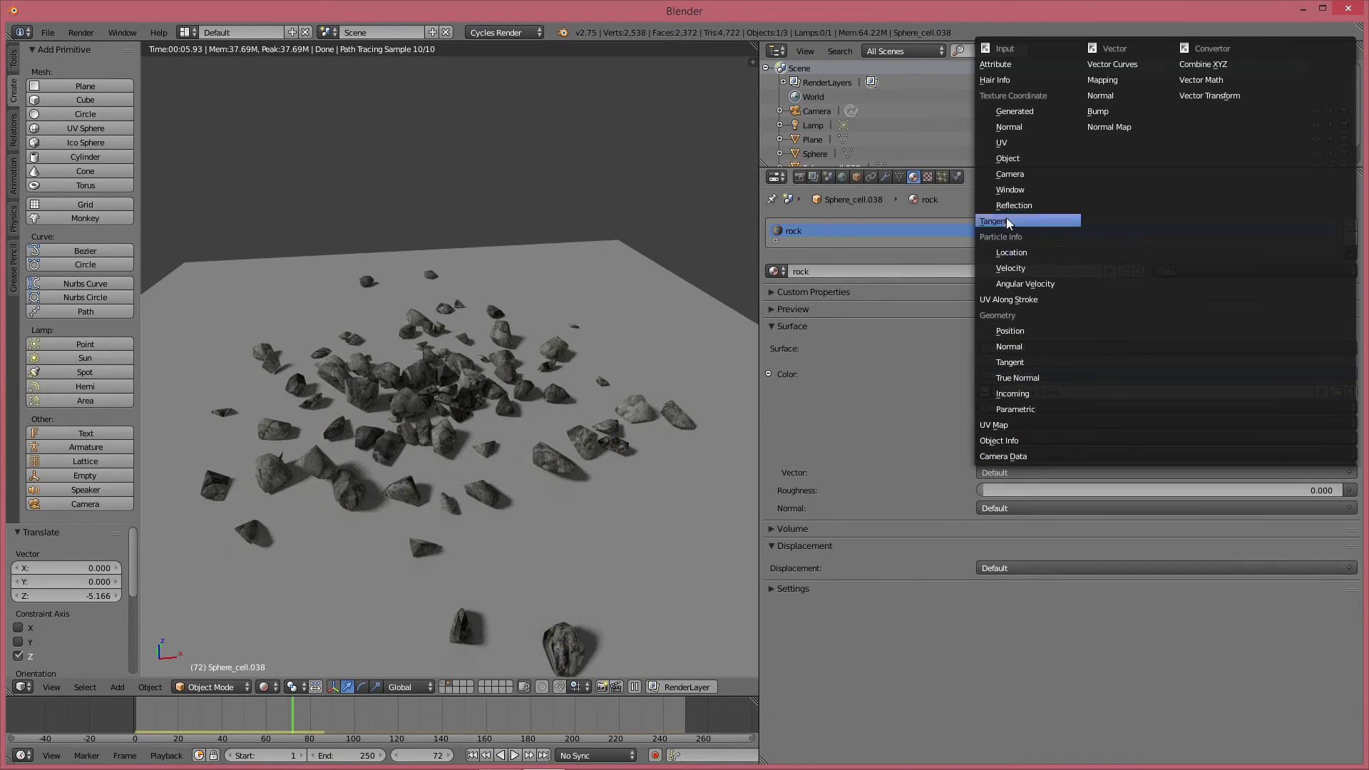
{"action": "left_click", "coordinate": [1007, 144]}
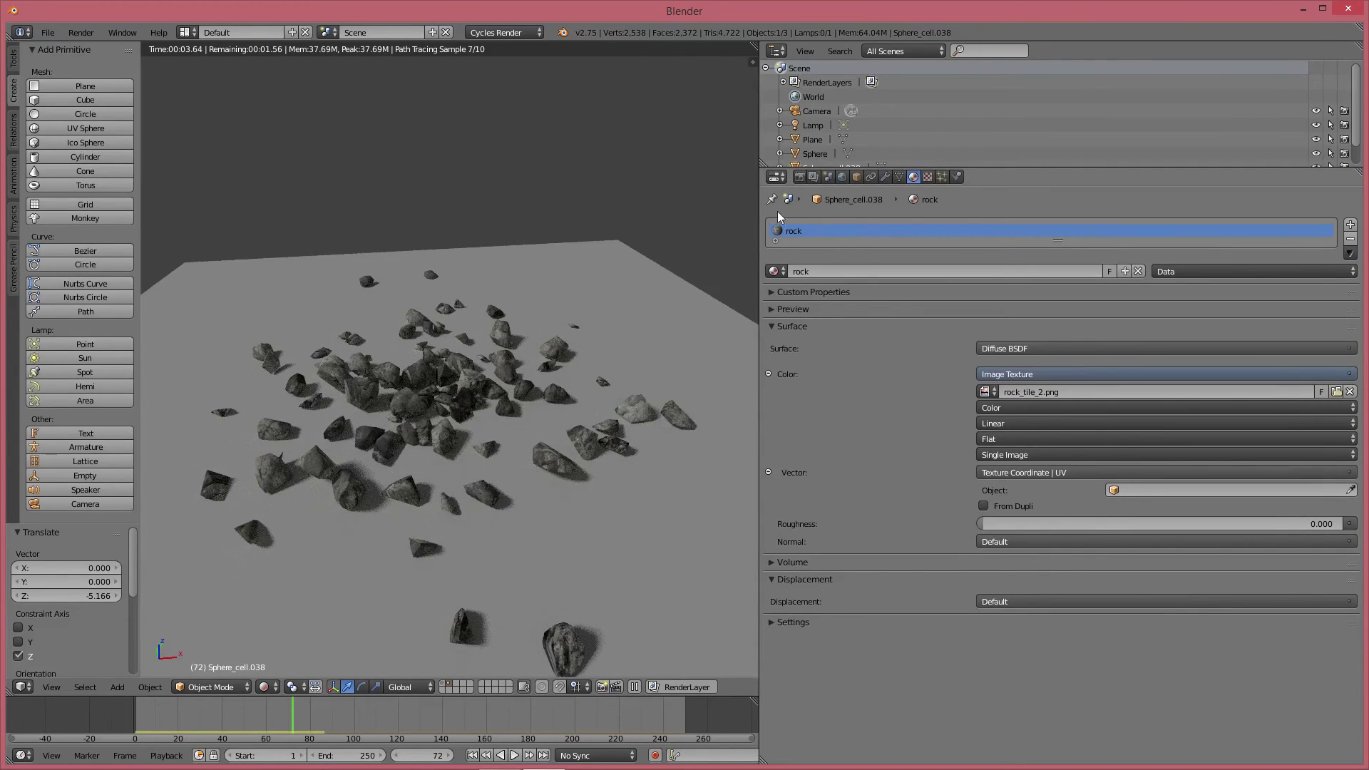
{"action": "middle_click_drag", "start_coordinate": [325, 407], "coordinate": [573, 414]}
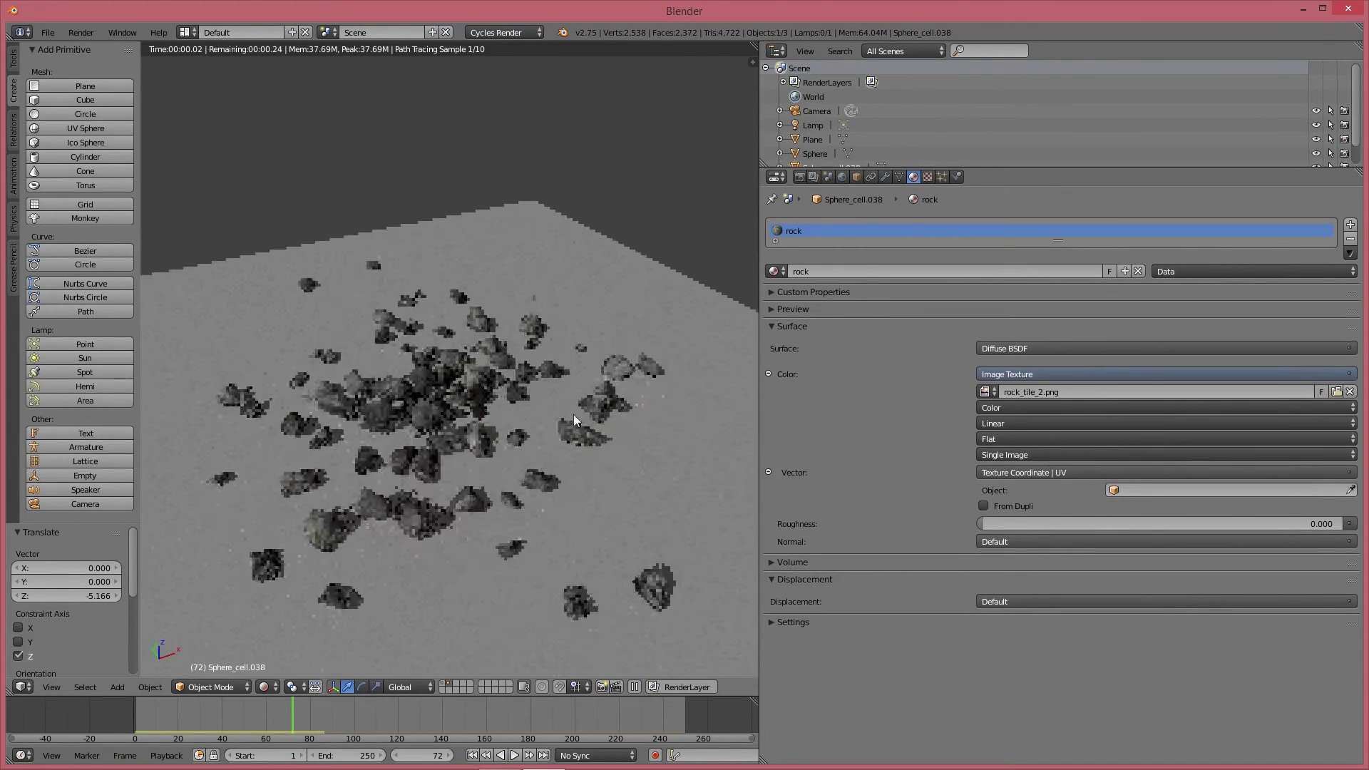
Set the rock image texture's mapping scale to 3 on both X and Y
{"action": "left_click", "coordinate": [927, 176]}
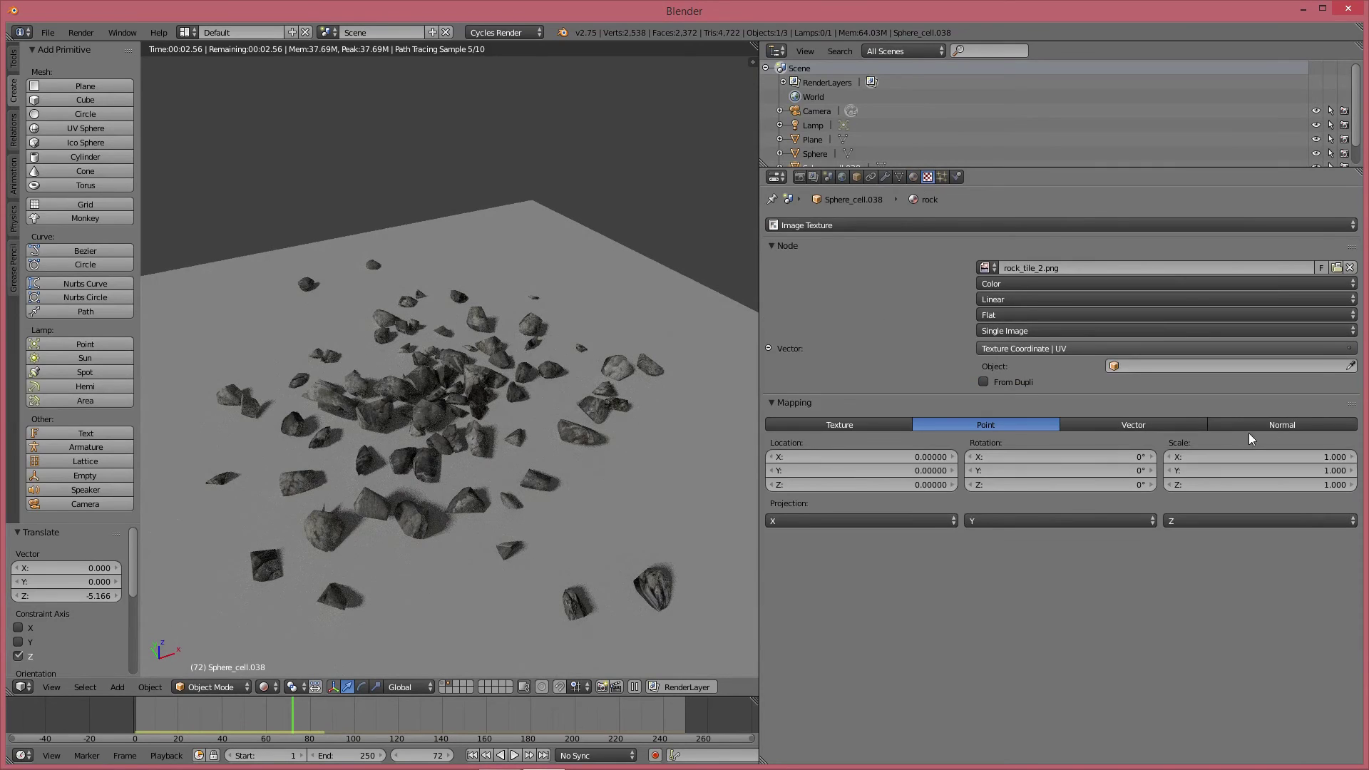
{"action": "left_click", "coordinate": [1290, 456]}
{"action": "type", "text": "3"}
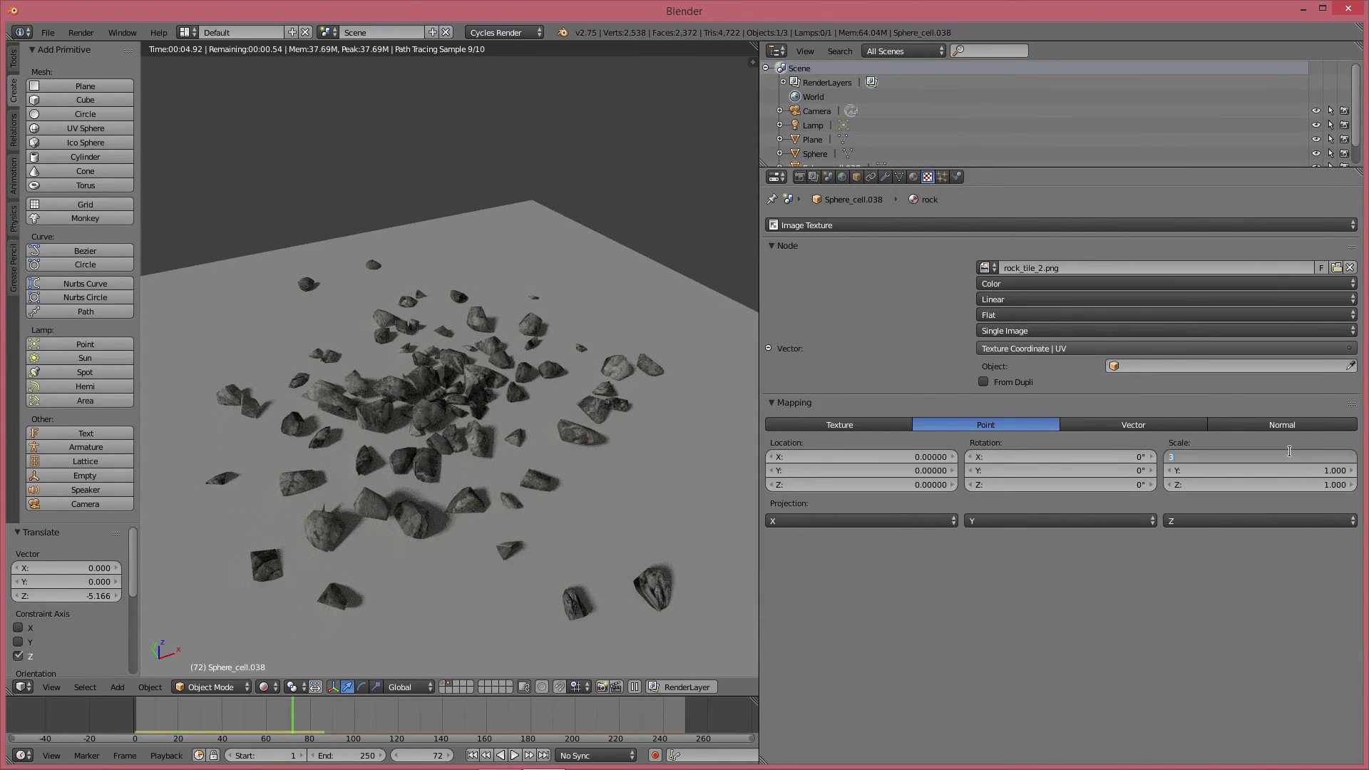
{"action": "key", "text": "Return"}
{"action": "left_click", "coordinate": [1329, 470]}
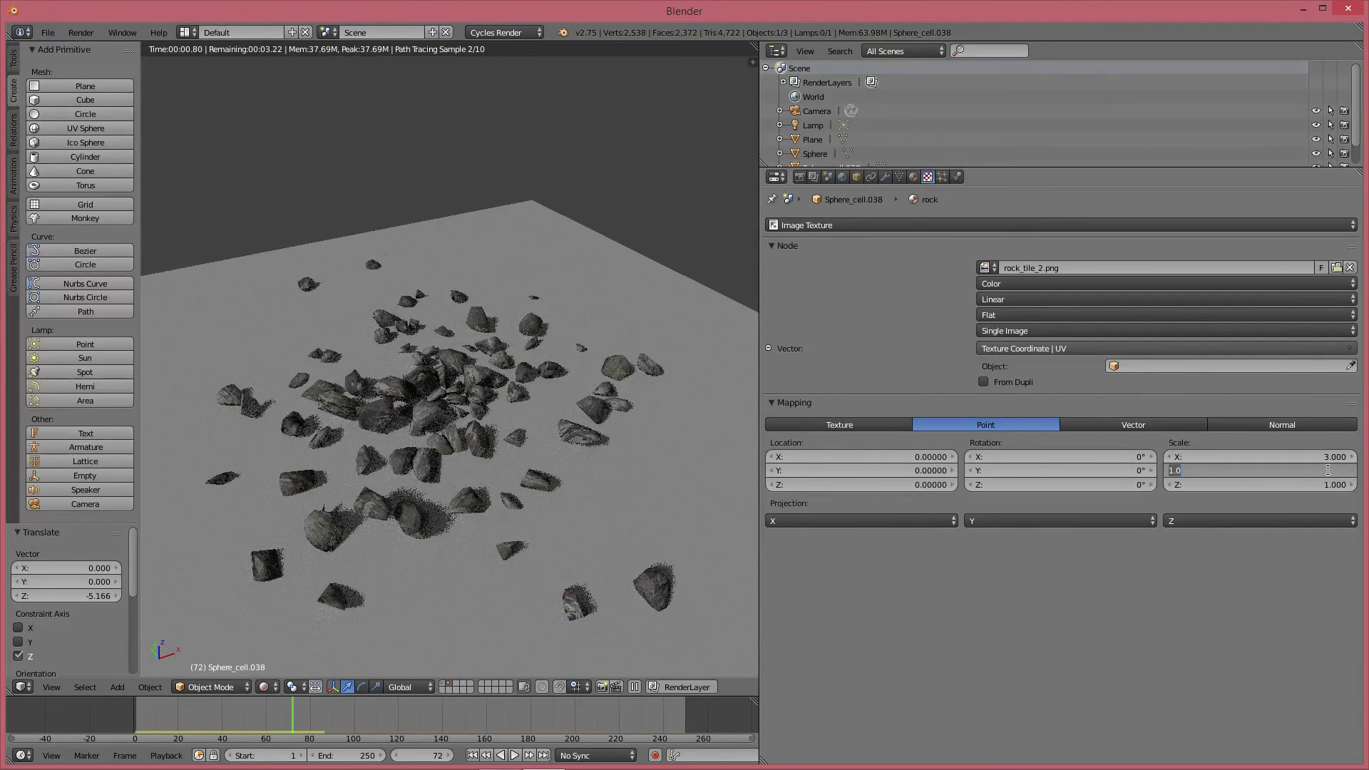
{"action": "type", "text": "3"}
{"action": "key", "text": "Return"}
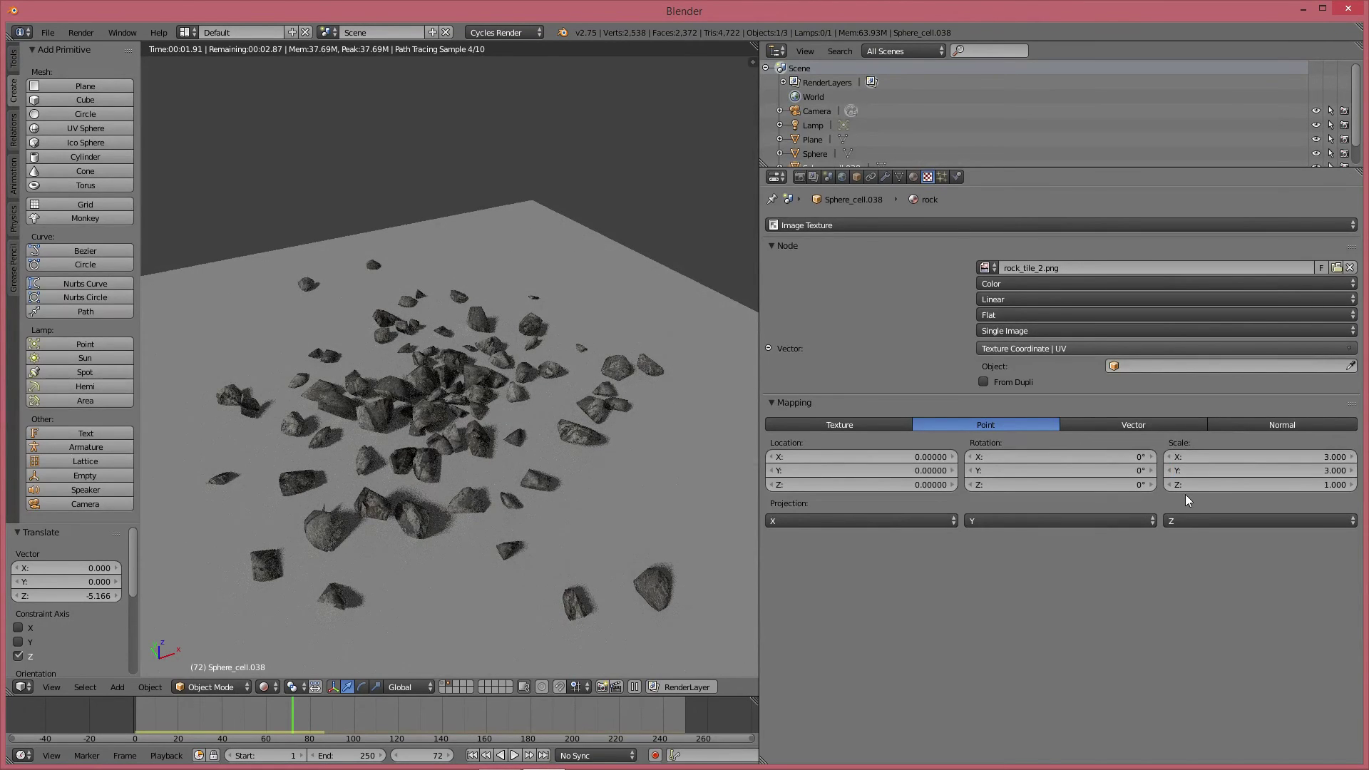
Set the rock texture's mapping scale to 5 on Y and 6 on X
{"action": "left_click", "coordinate": [1320, 472]}
{"action": "type", "text": "5"}
{"action": "key", "text": "Return"}
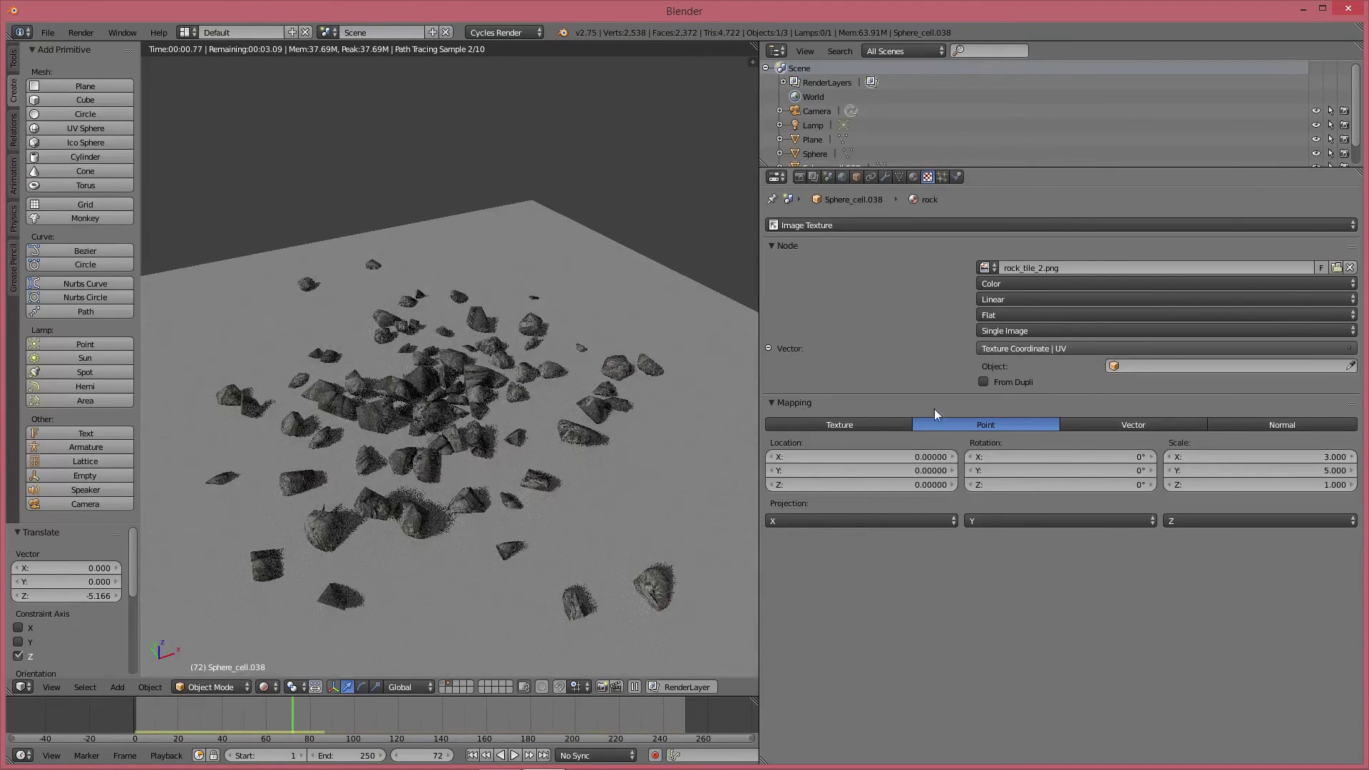
{"action": "left_click", "coordinate": [1311, 458]}
{"action": "type", "text": "6"}
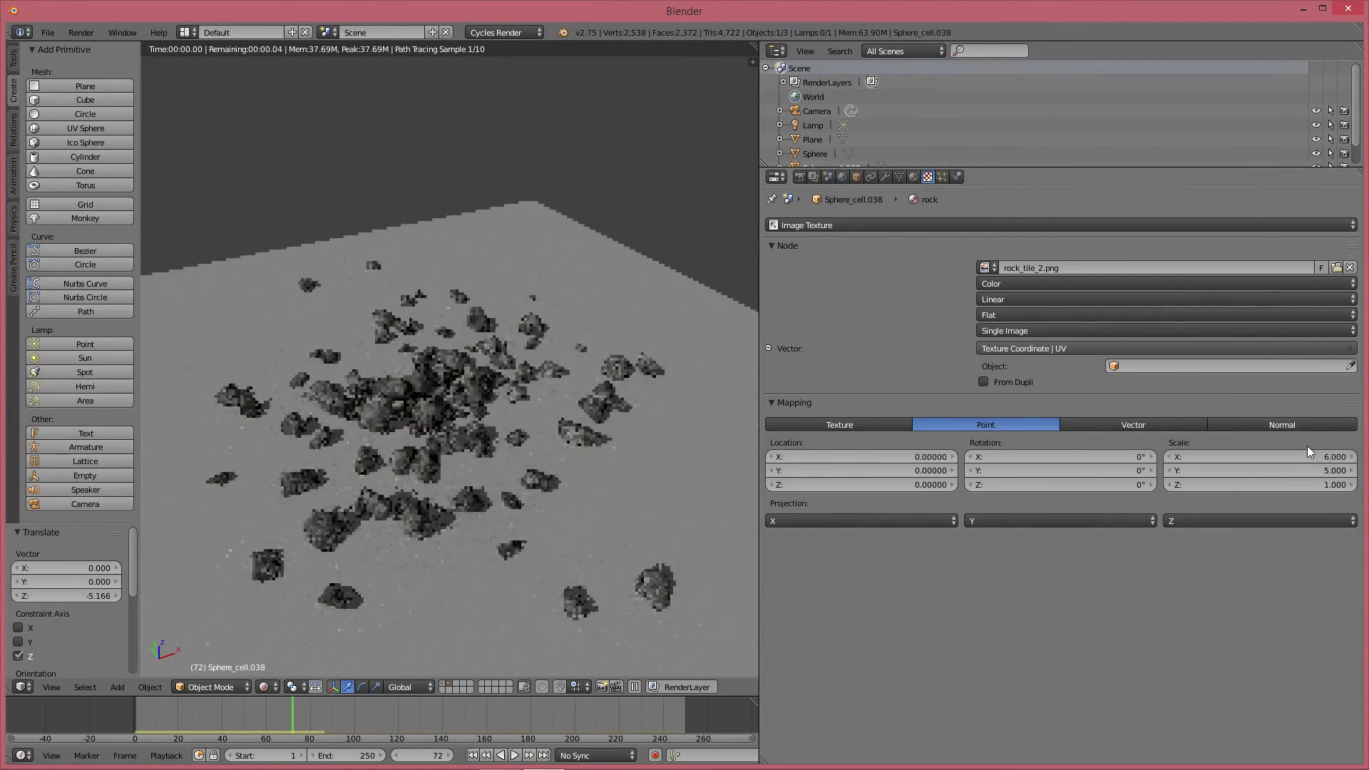
{"action": "key", "text": "Return"}
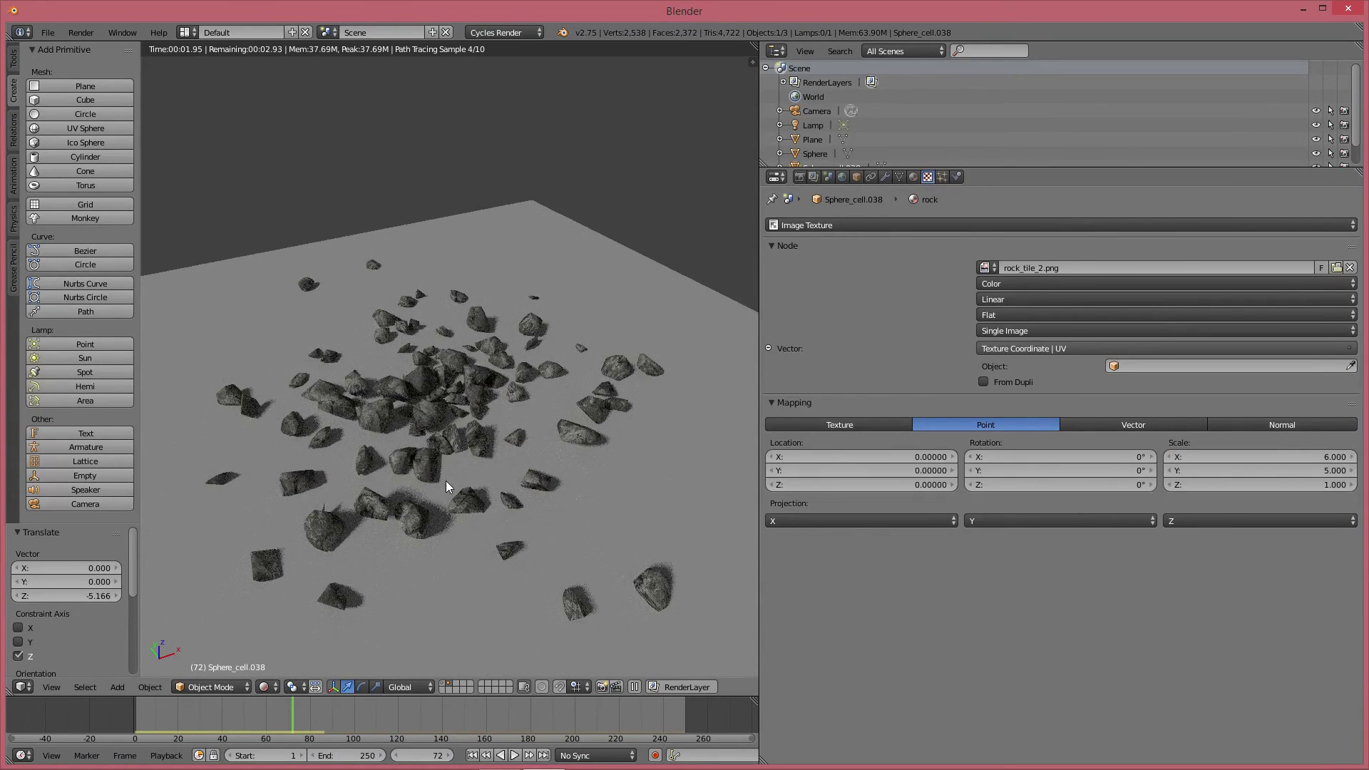
Display the rocks in Texture viewport shading and set the texture mapping's X rotation to -44°
{"action": "left_click", "coordinate": [264, 687]}
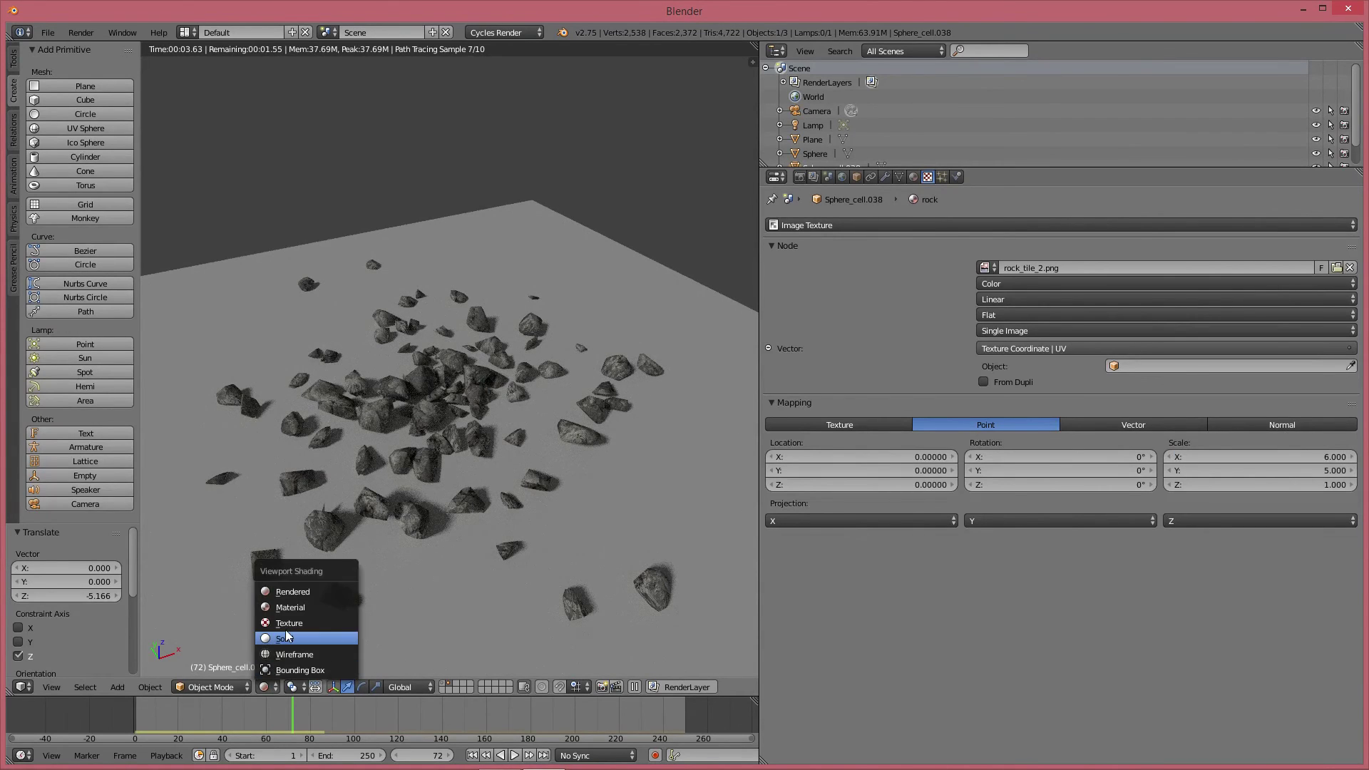
{"action": "left_click", "coordinate": [286, 629]}
{"action": "left_click", "coordinate": [264, 687]}
{"action": "left_click", "coordinate": [293, 624]}
{"action": "mouse_move", "coordinate": [366, 521]}
{"action": "middle_mouse_down"}
{"action": "mouse_move", "coordinate": [497, 521]}
{"action": "mouse_move", "coordinate": [432, 494]}
{"action": "mouse_move", "coordinate": [549, 447]}
{"action": "mouse_move", "coordinate": [606, 475]}
{"action": "mouse_move", "coordinate": [585, 472]}
{"action": "mouse_move", "coordinate": [562, 501]}
{"action": "mouse_move", "coordinate": [522, 406]}
{"action": "middle_mouse_up"}
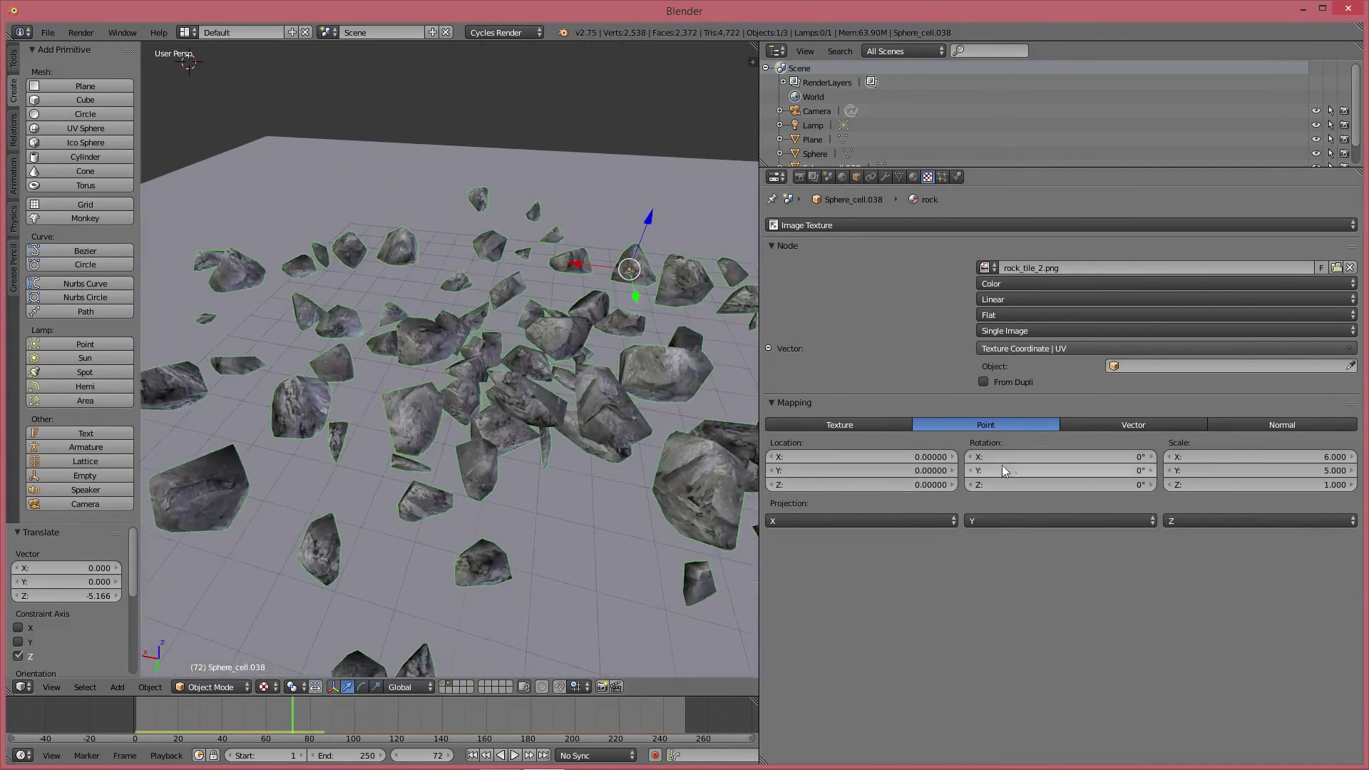
{"action": "left_click_drag", "start_coordinate": [1105, 457], "coordinate": [1002, 465]}
{"action": "middle_click_drag", "start_coordinate": [438, 455], "coordinate": [551, 468]}
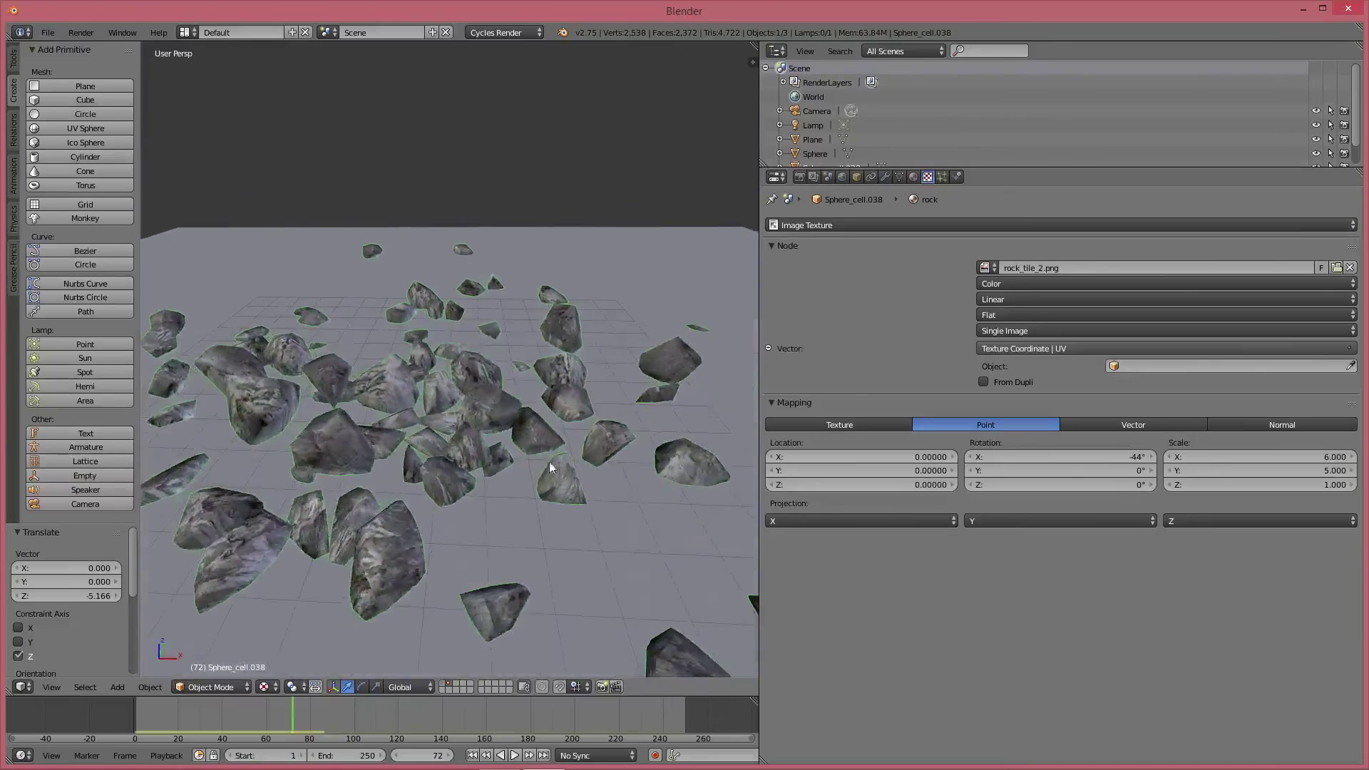
{"action": "mouse_move", "coordinate": [403, 474]}
{"action": "middle_mouse_down"}
{"action": "mouse_move", "coordinate": [482, 463]}
{"action": "mouse_move", "coordinate": [358, 481]}
{"action": "mouse_move", "coordinate": [426, 482]}
{"action": "middle_mouse_up"}
{"action": "scroll", "coordinate": [358, 481], "scroll_direction": "down", "scroll_amount": 3}
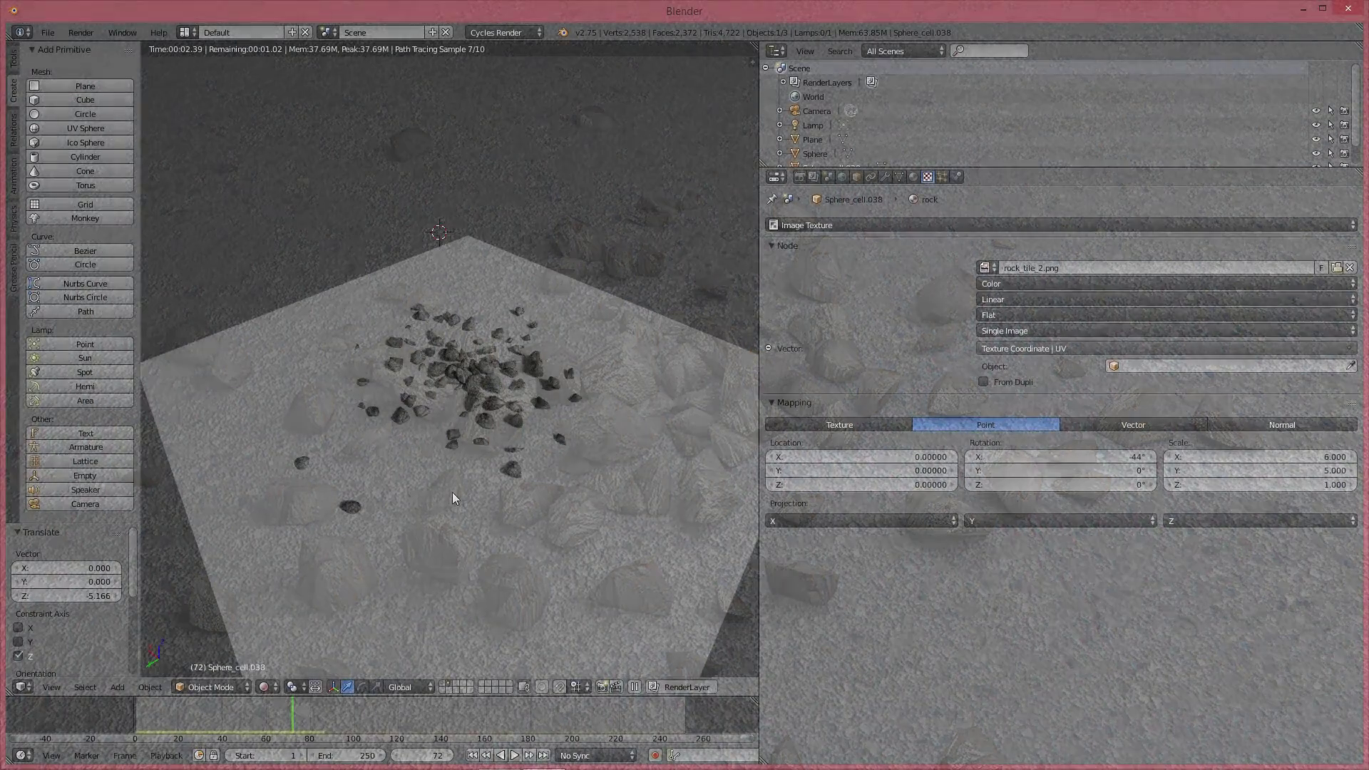
Check the rendered rocks up close and return the viewport to Solid shading
{"action": "scroll", "coordinate": [453, 493], "scroll_direction": "up", "scroll_amount": 5}
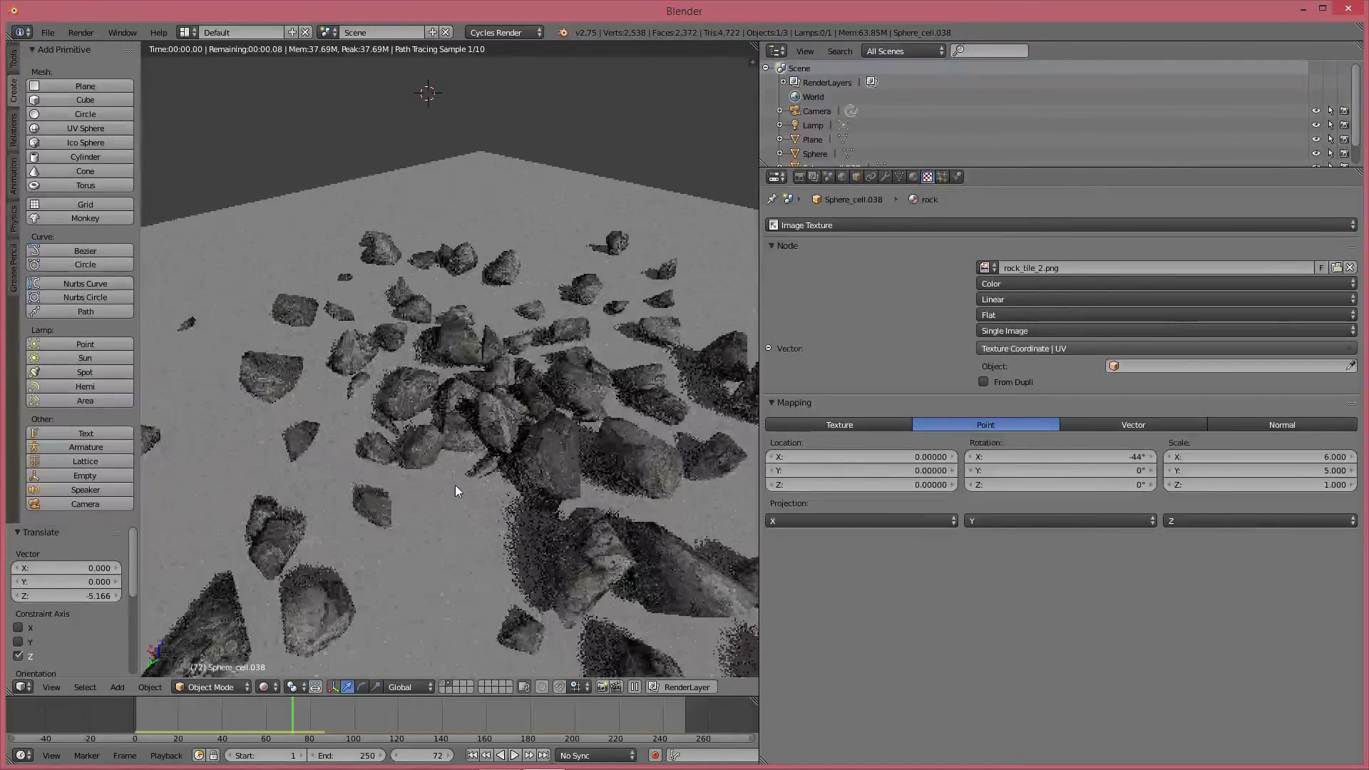
{"action": "left_click", "coordinate": [269, 687]}
{"action": "left_click", "coordinate": [292, 636]}
{"action": "scroll", "coordinate": [325, 566], "scroll_direction": "down", "scroll_amount": 3}
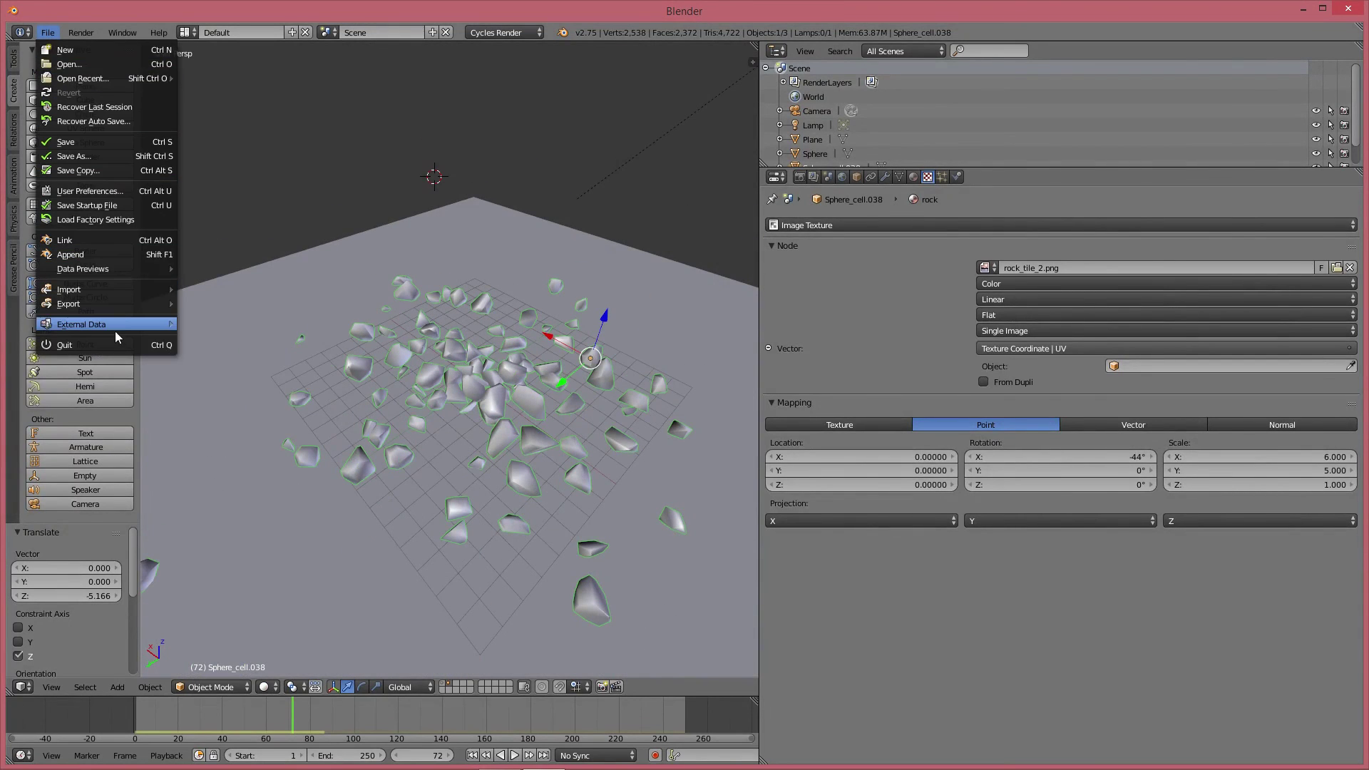
{"action": "mouse_move", "coordinate": [120, 304]}
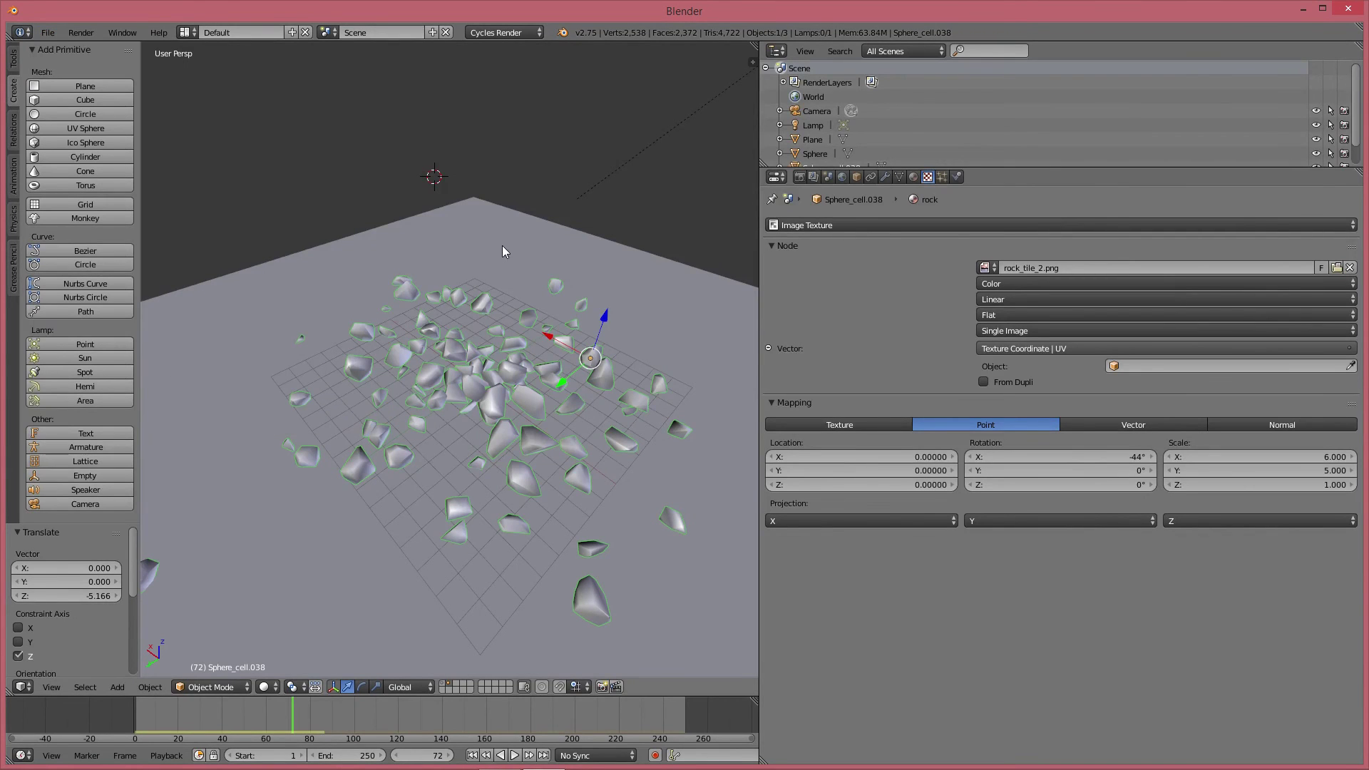
{"action": "scroll", "coordinate": [485, 449], "scroll_direction": "up", "scroll_amount": 3}
{"action": "middle_click_drag", "start_coordinate": [485, 449], "coordinate": [383, 371]}
{"action": "scroll", "coordinate": [384, 371], "scroll_direction": "up", "scroll_amount": 2}
{"action": "scroll", "coordinate": [384, 378], "scroll_direction": "down", "scroll_amount": 6}
{"action": "middle_click_drag", "start_coordinate": [509, 410], "coordinate": [454, 450]}
{"action": "scroll", "coordinate": [452, 443], "scroll_direction": "up", "scroll_amount": 2}
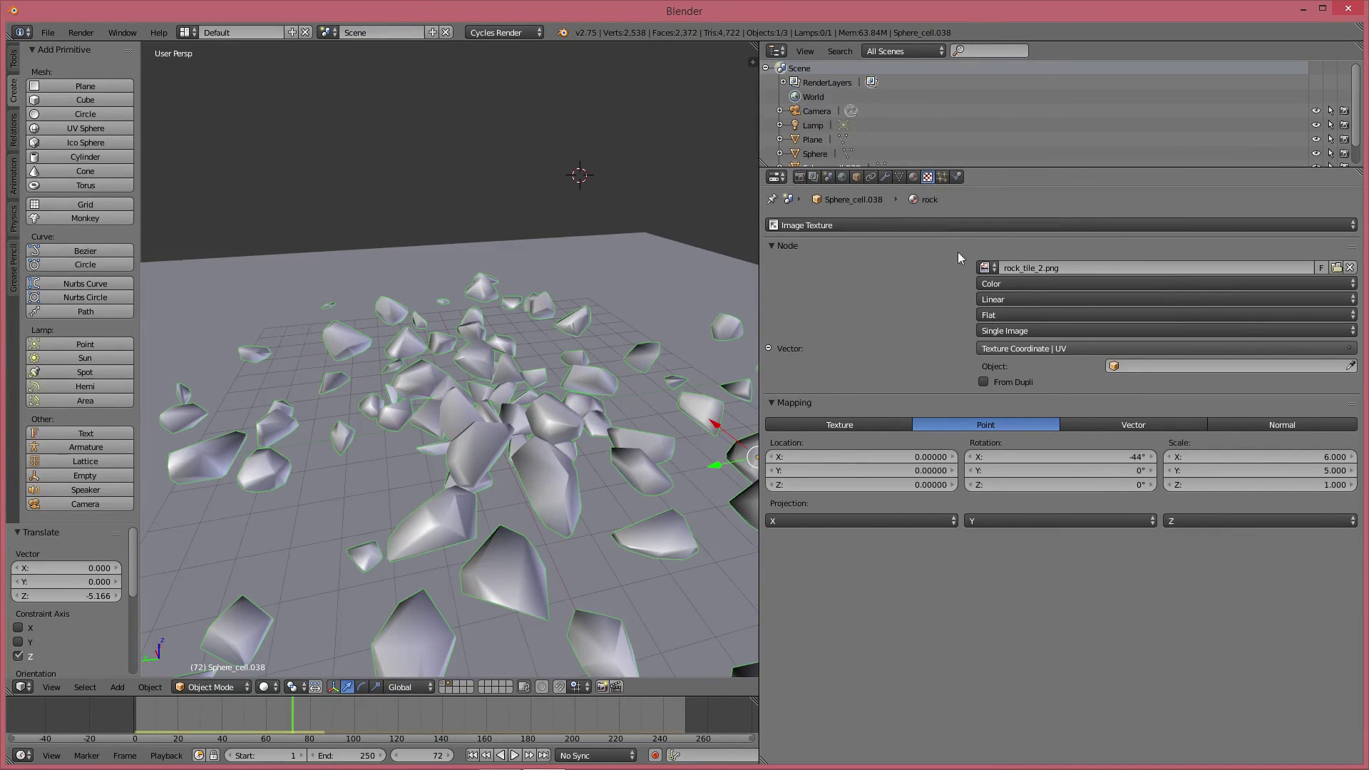
Show the rock material's settings and move the timeline's current frame to 91
{"action": "left_click", "coordinate": [914, 177]}
{"action": "scroll", "coordinate": [395, 411], "scroll_direction": "down", "scroll_amount": 2}
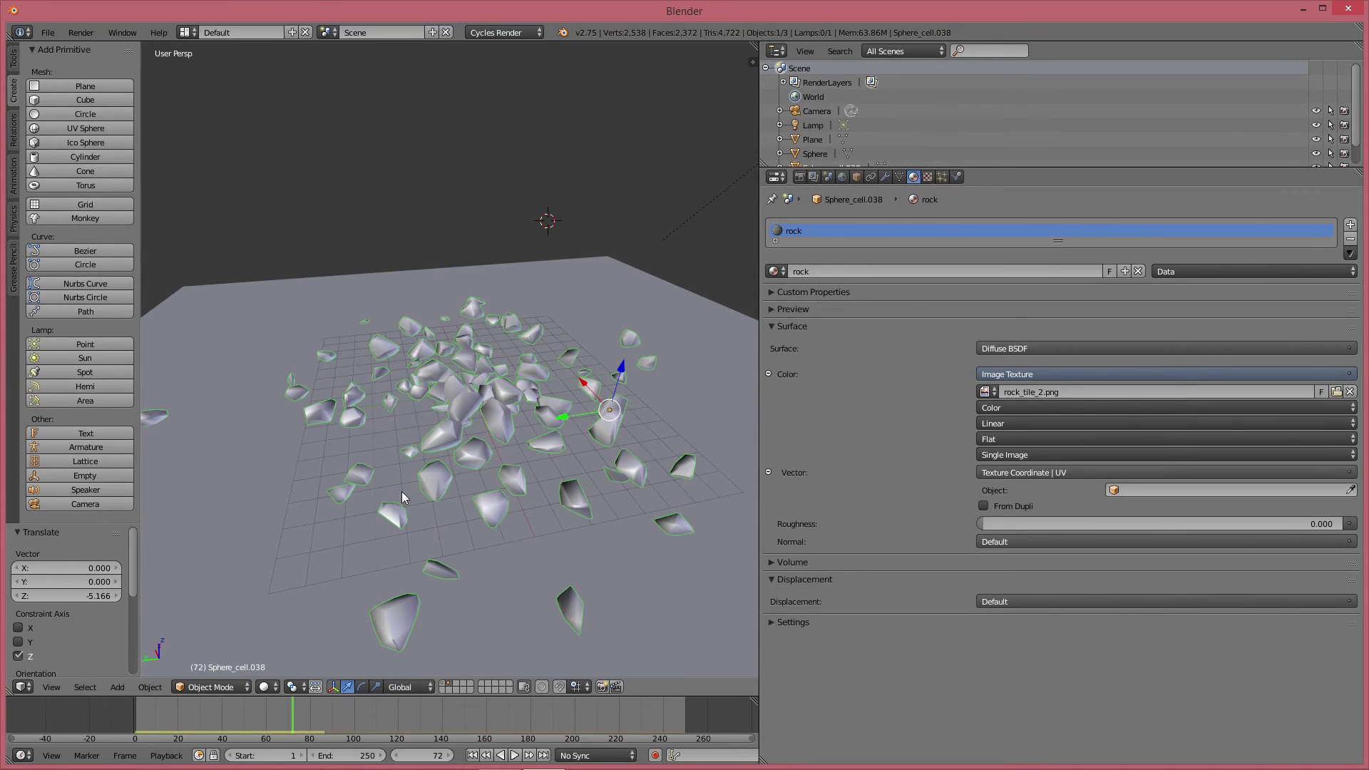
{"action": "left_click_drag", "start_coordinate": [272, 718], "coordinate": [232, 705]}
{"action": "left_click_drag", "start_coordinate": [345, 739], "coordinate": [334, 738]}
{"action": "scroll", "coordinate": [460, 478], "scroll_direction": "down", "scroll_amount": 2}
Preview the textured and lit rocks at the current frame in Rendered viewport shading
{"action": "left_click", "coordinate": [270, 688]}
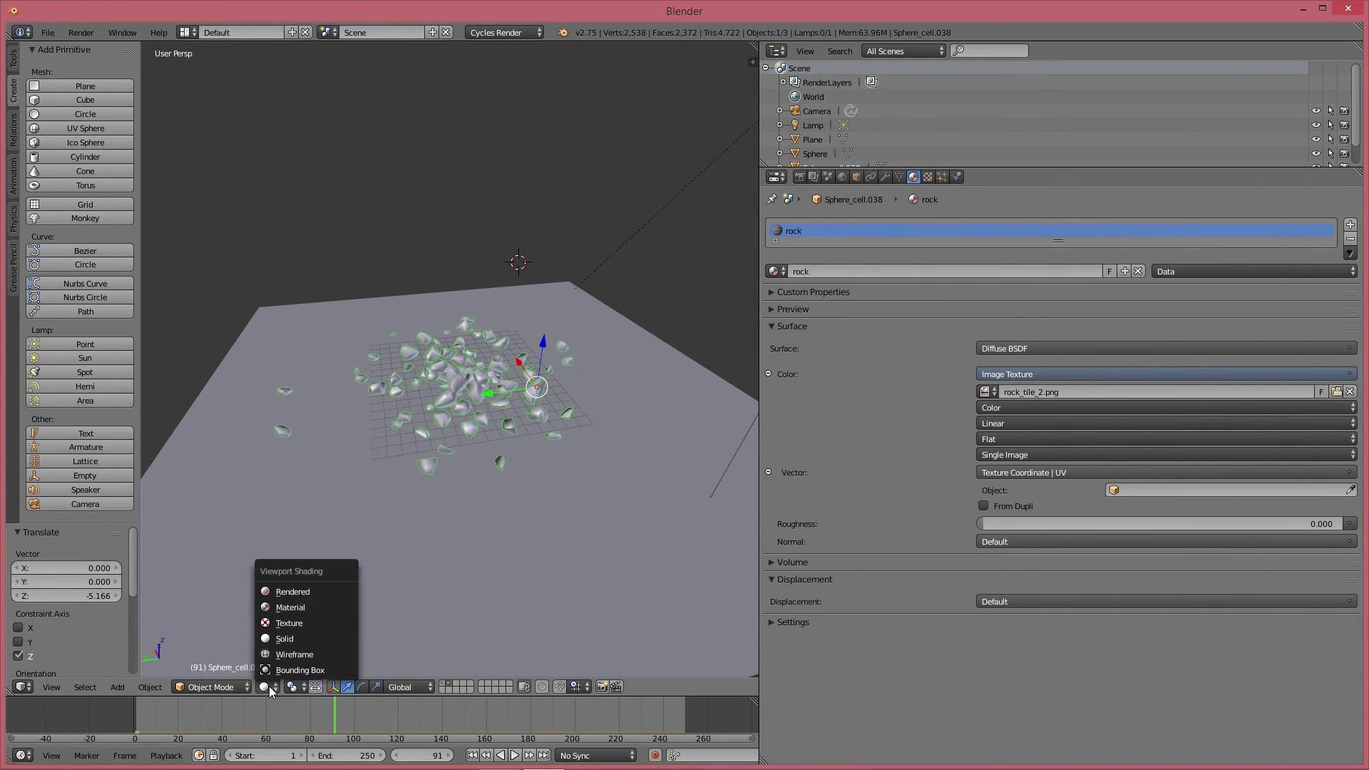
{"action": "left_click", "coordinate": [292, 591]}
{"action": "scroll", "coordinate": [498, 375], "scroll_direction": "up", "scroll_amount": 3}
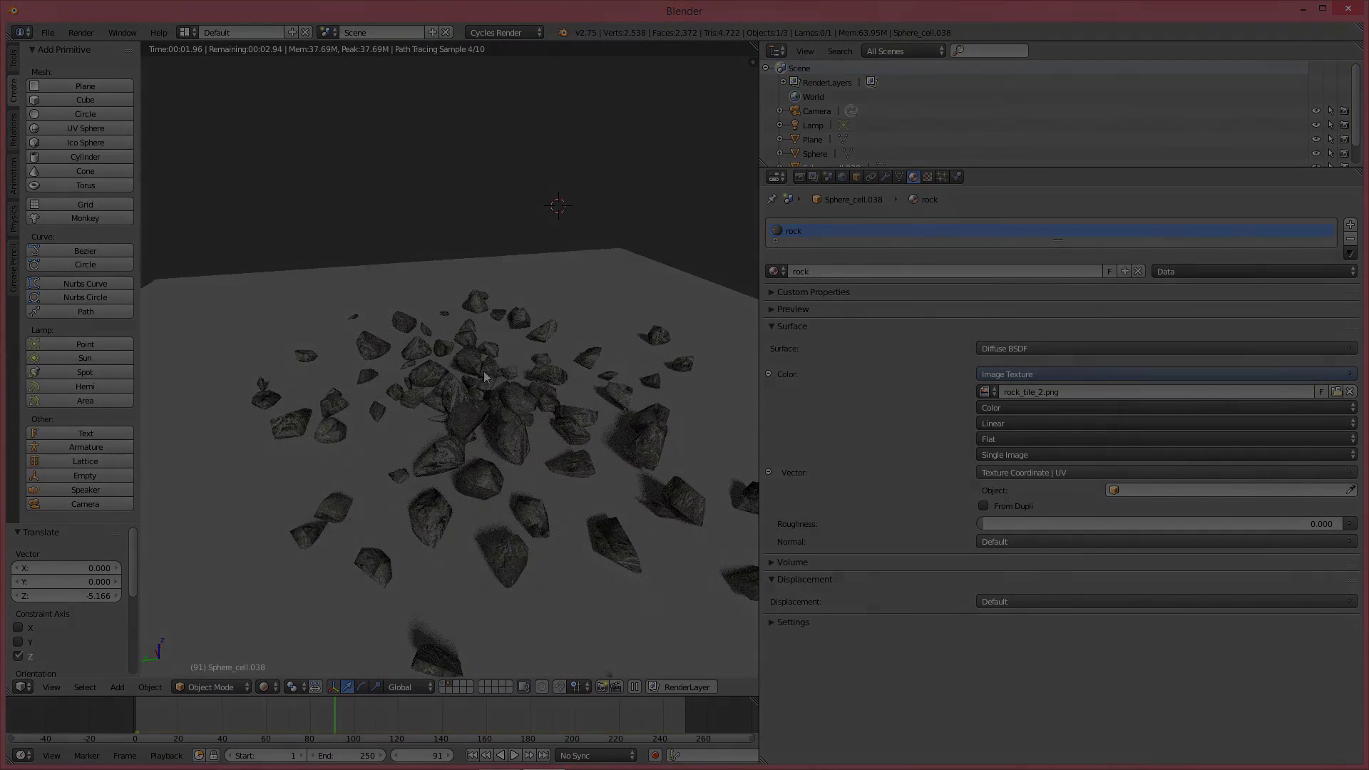
{"action": "middle_click_drag", "start_coordinate": [485, 377], "coordinate": [576, 414]}
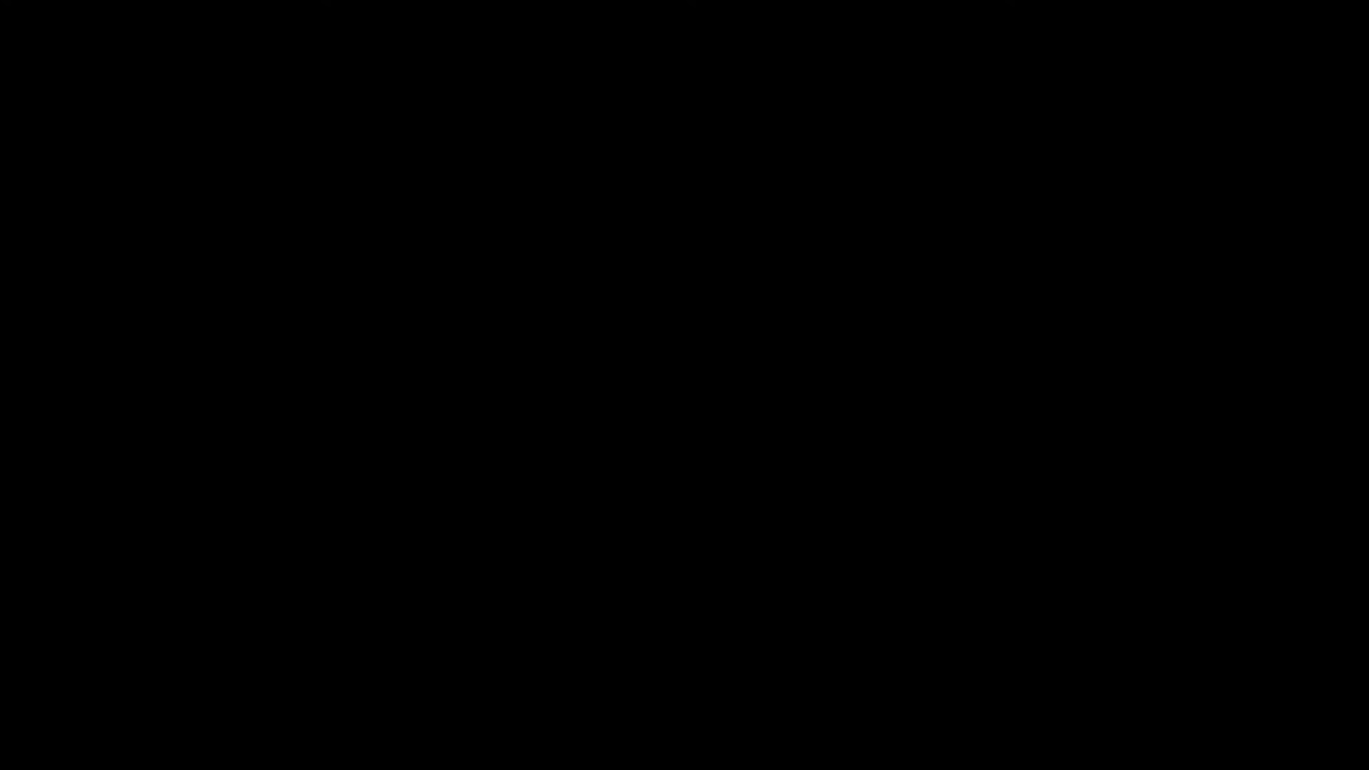